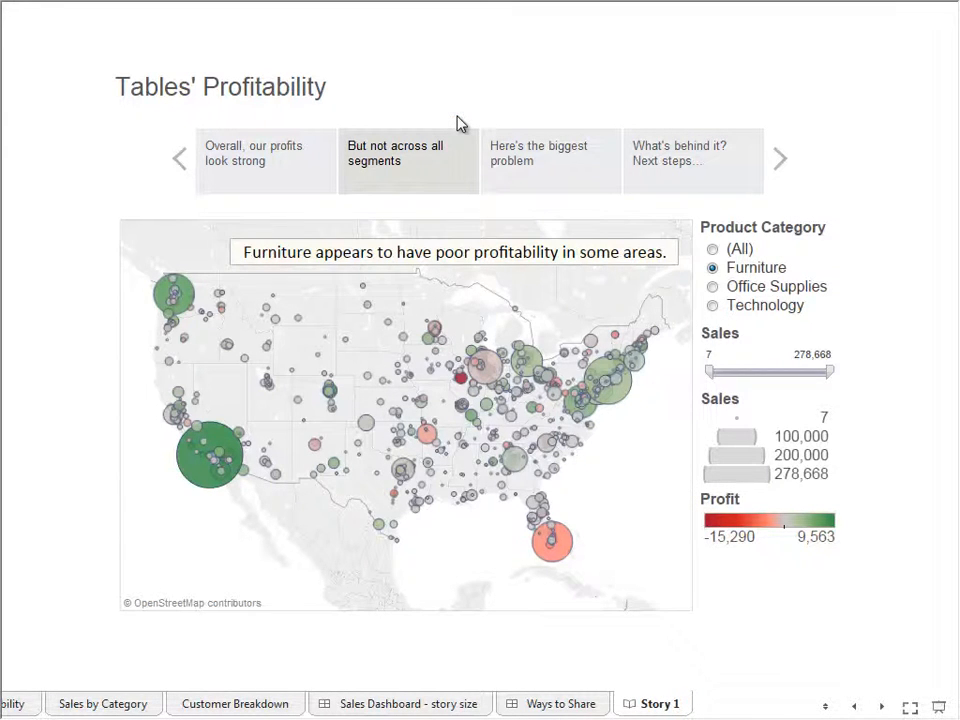
Leave the Tables' Profitability story presentation, minimize that workbook and start connecting to data in the empty workbook
key(Escape)
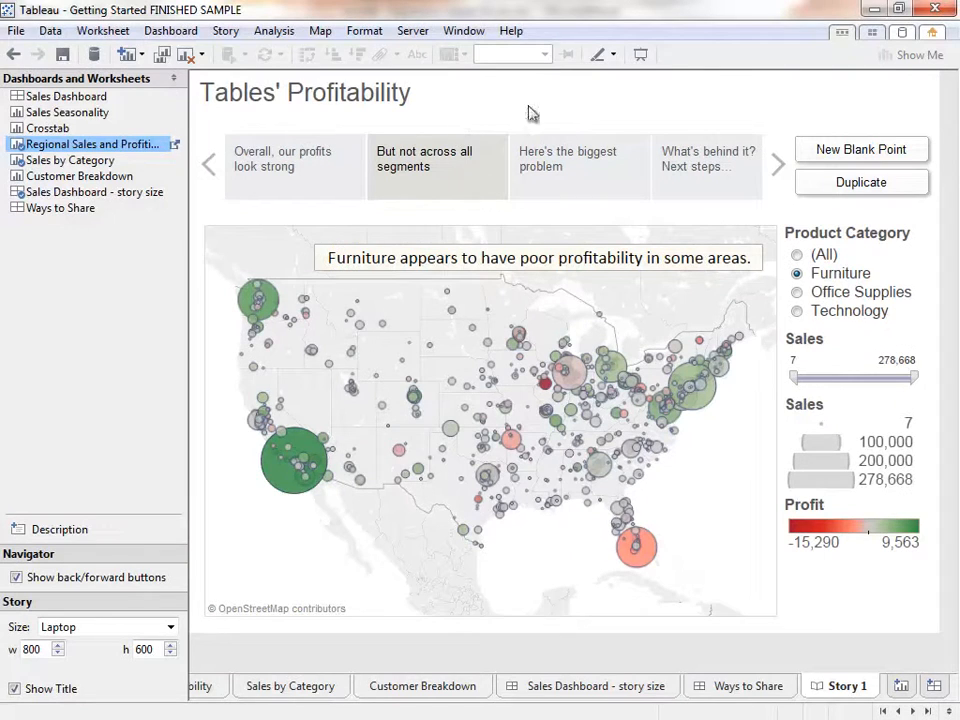
click(868, 8)
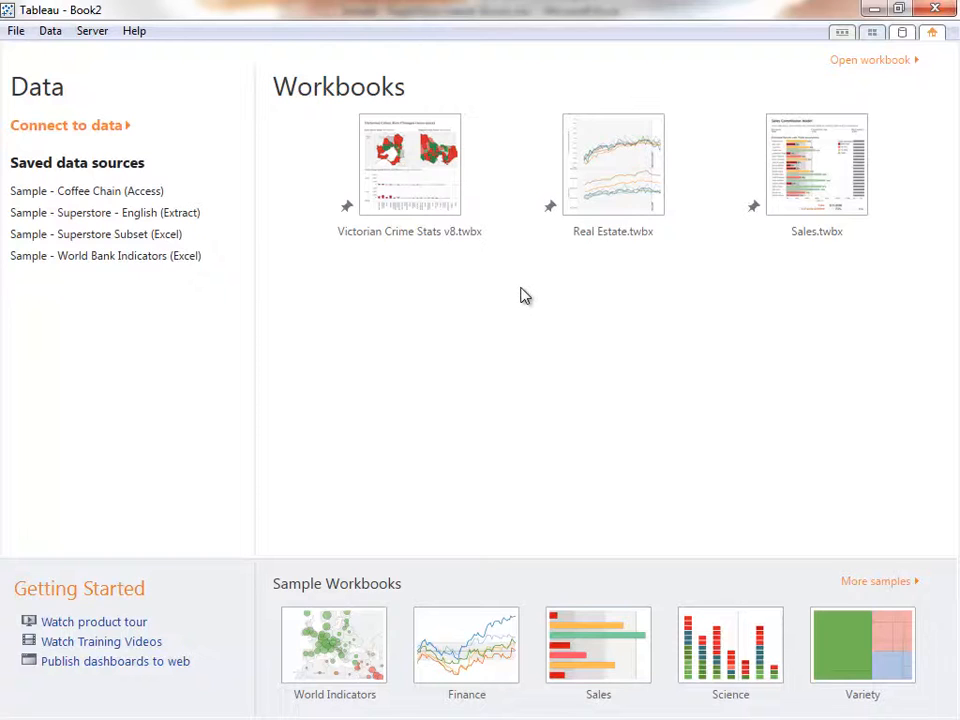
click(115, 128)
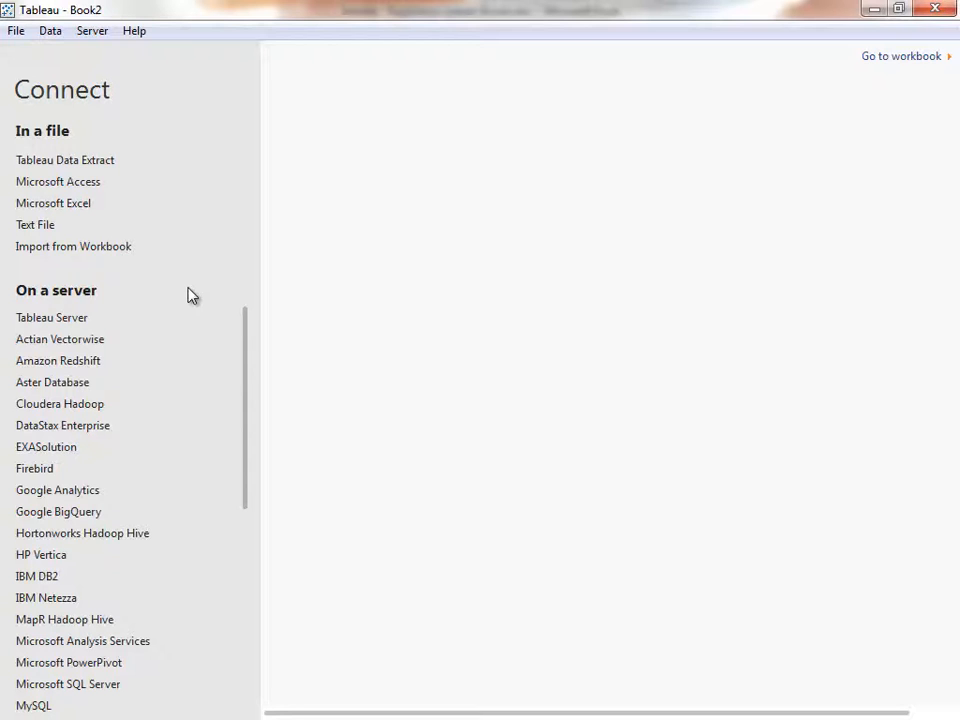
Look at the Orders sheet of the Superstore Subset source file in Excel and return to the Tableau connection page
click(877, 10)
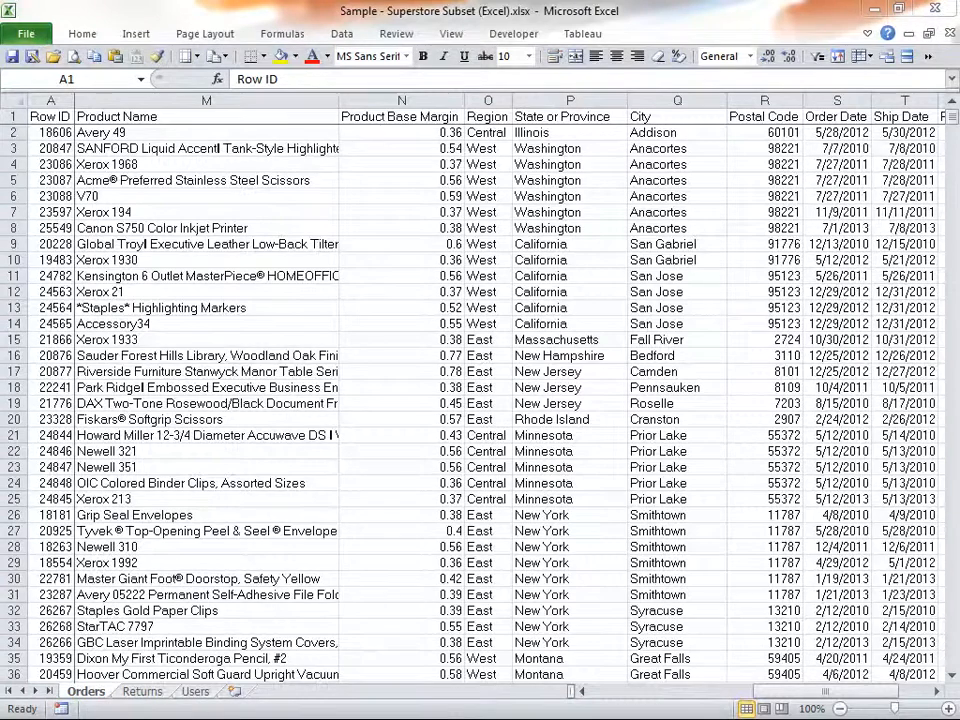
key(alt+Tab)
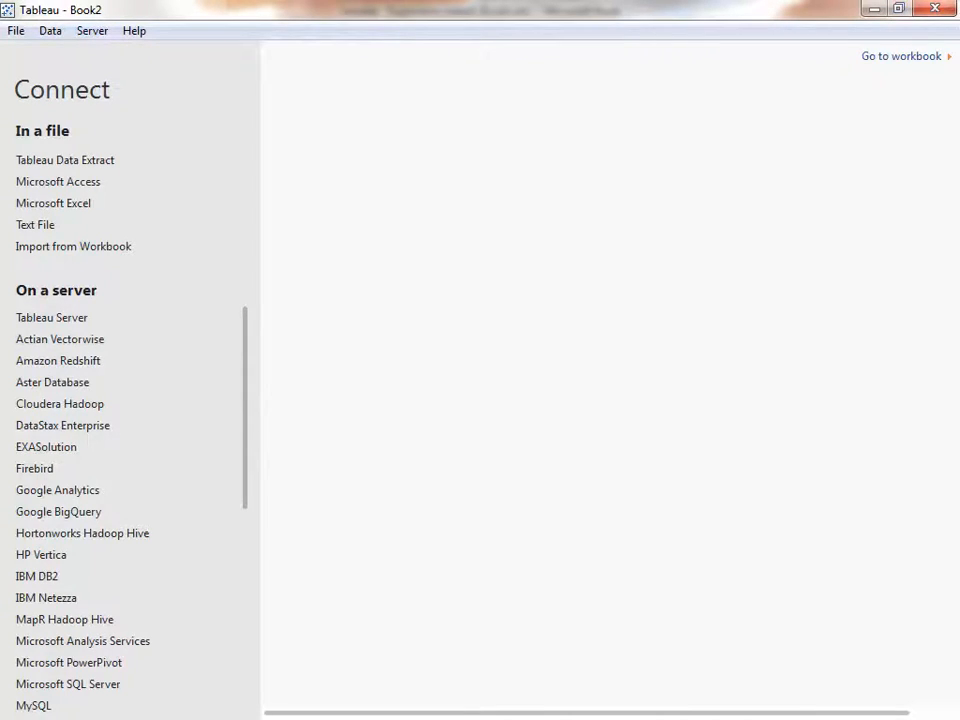
Connect to the Excel file Sample - Superstore Subset (Excel).xlsx and add its Orders sheet to the data source
click(104, 204)
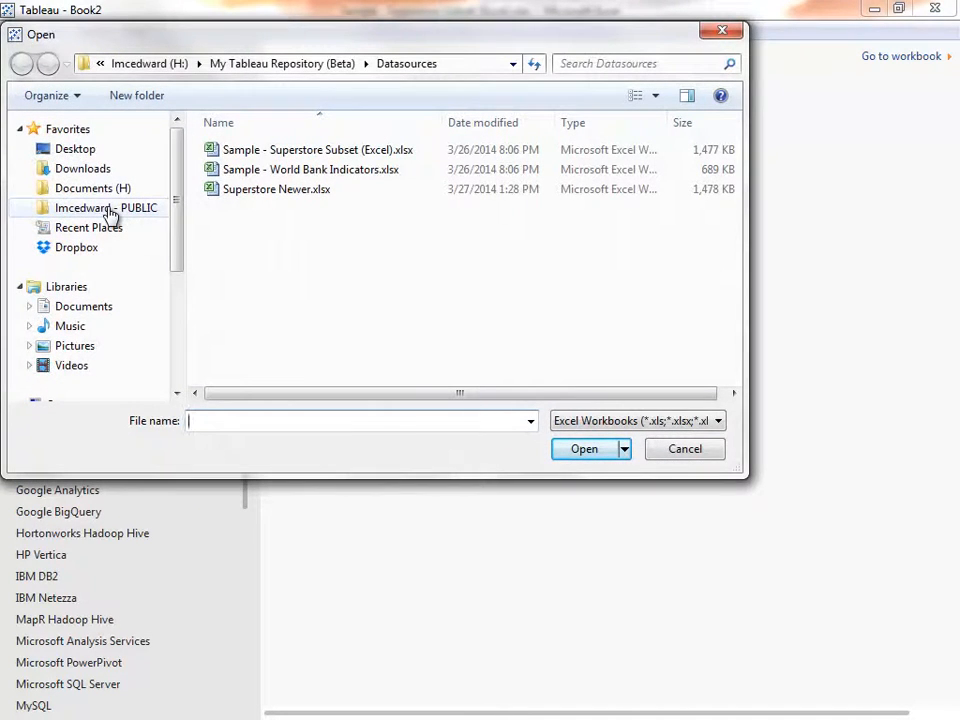
double_click(309, 151)
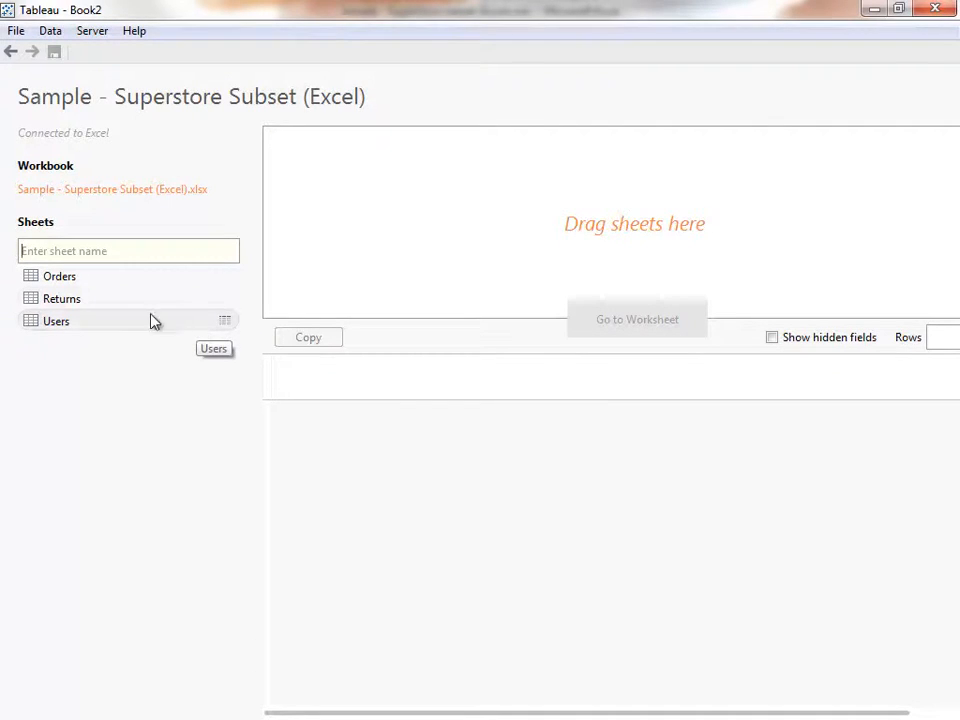
drag(85, 284, 476, 220)
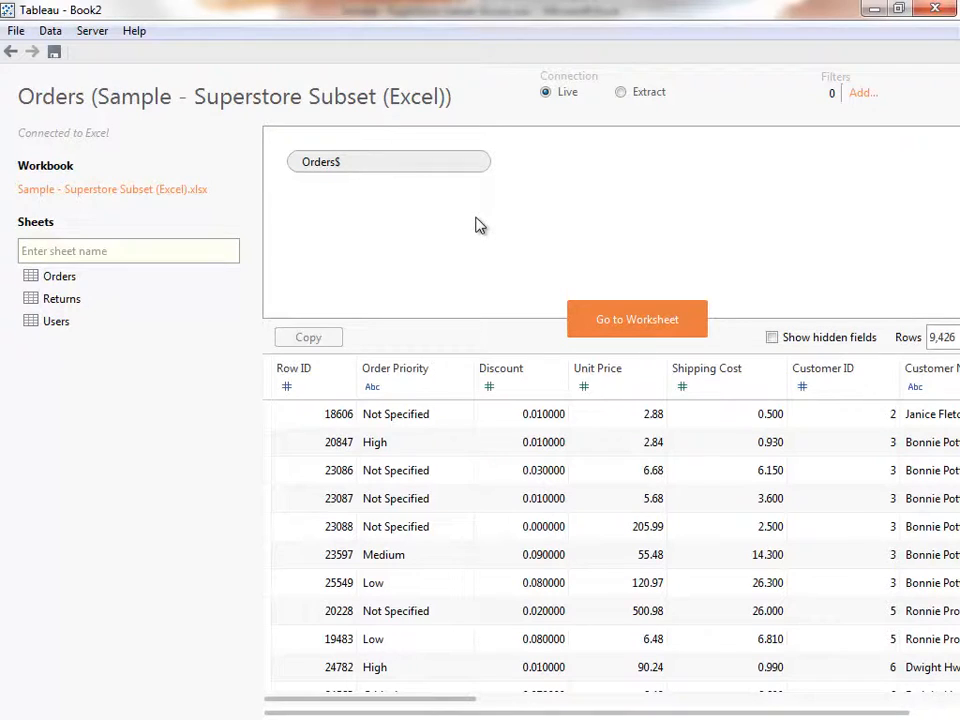
Try joining the Returns sheet to Orders, inspecting the join settings before removing Returns from the data source
double_click(126, 306)
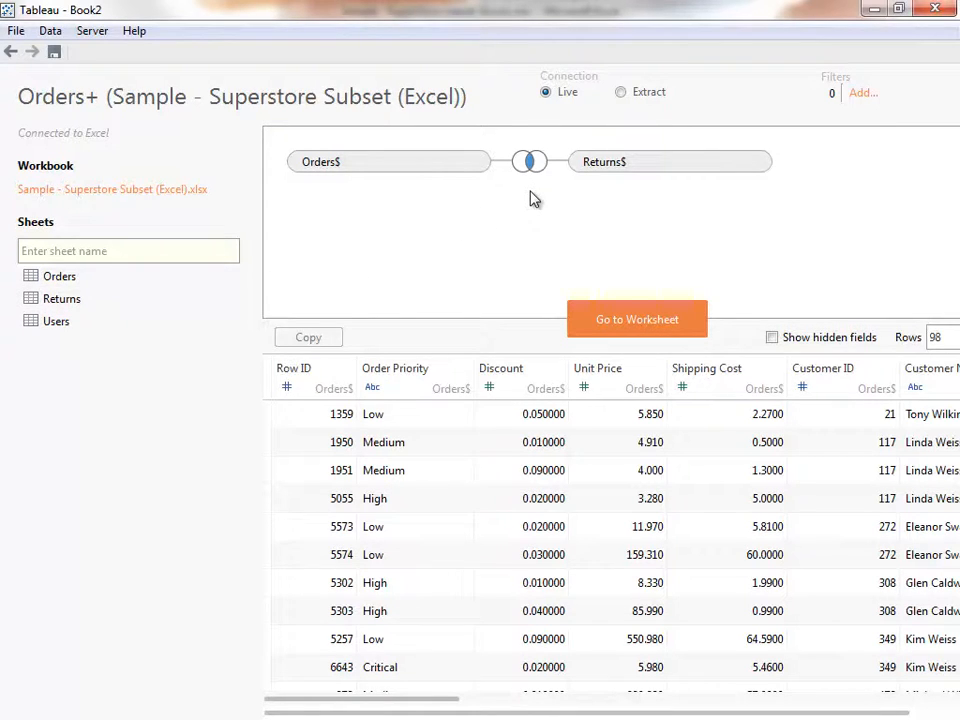
click(530, 164)
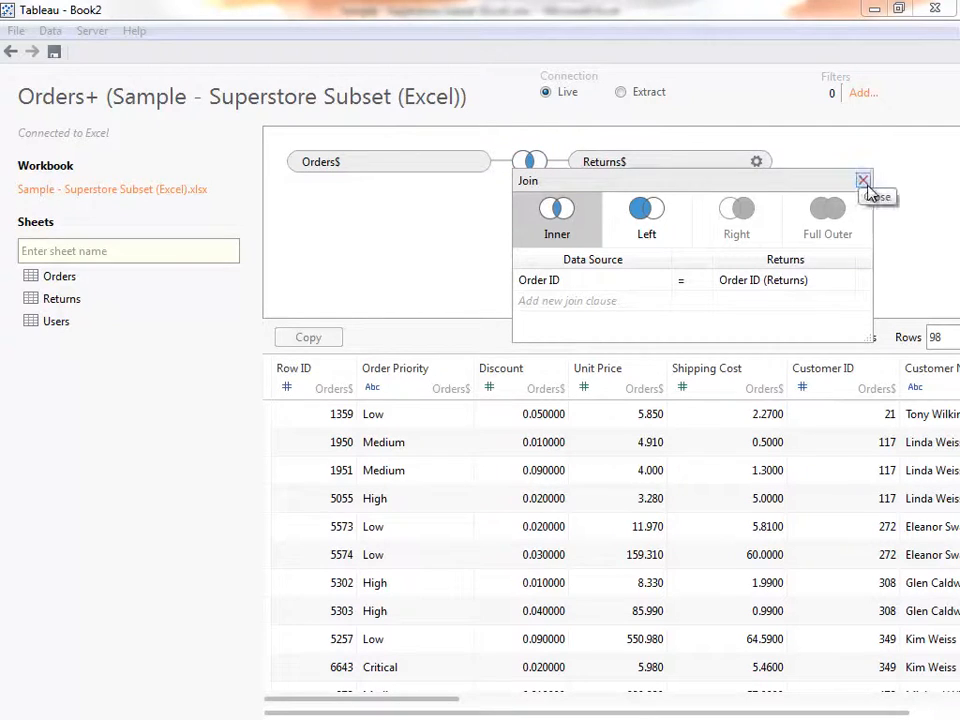
click(863, 180)
click(757, 161)
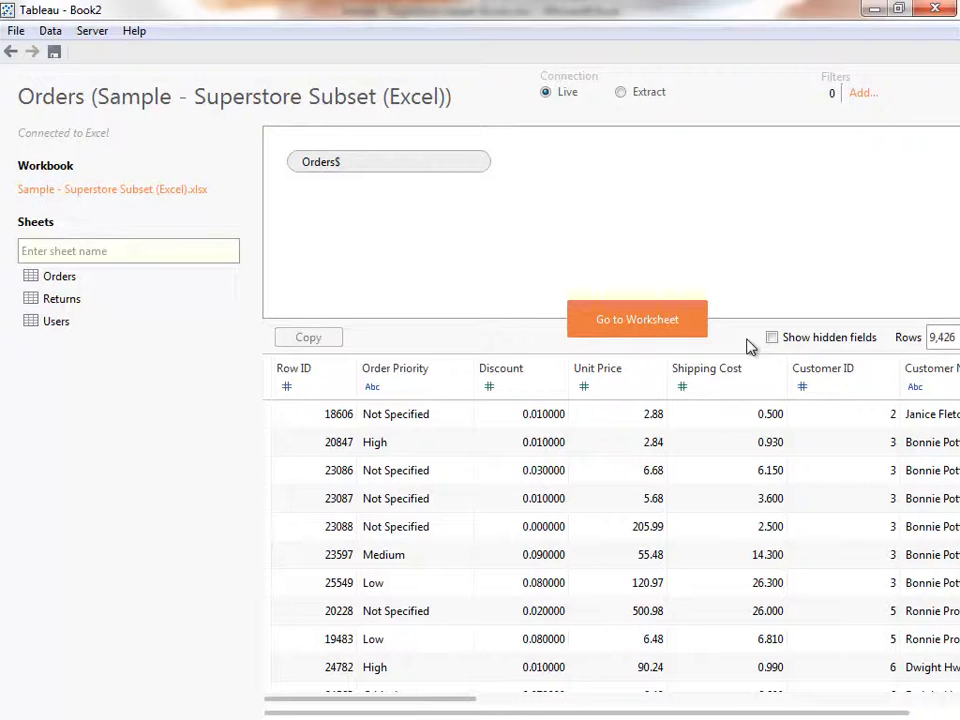
Change the data type of the Customer ID field to String
click(657, 370)
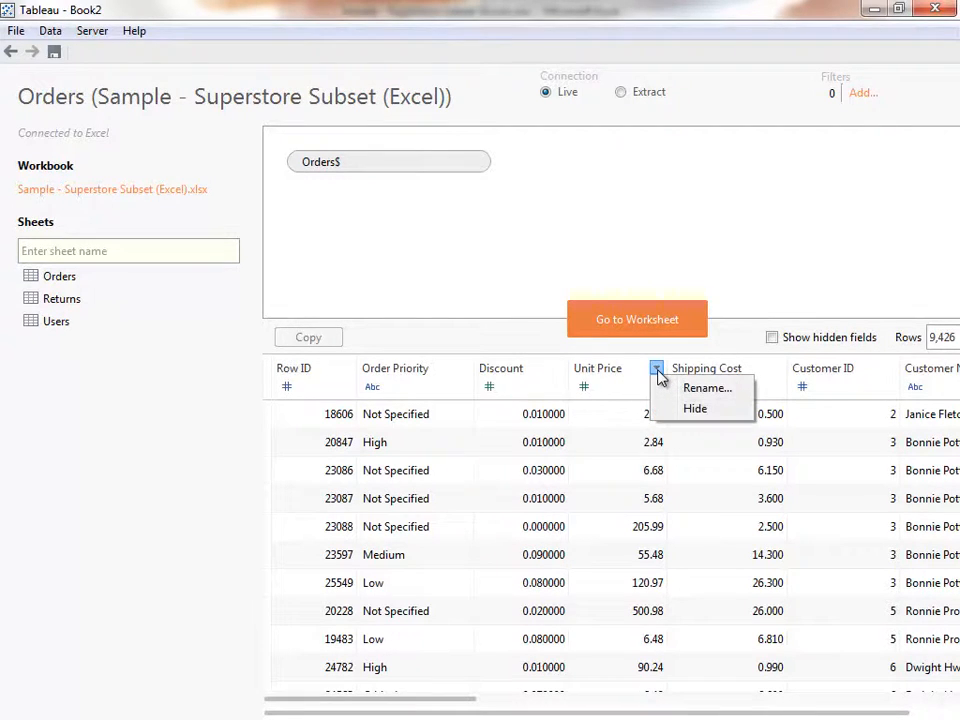
click(810, 392)
click(805, 389)
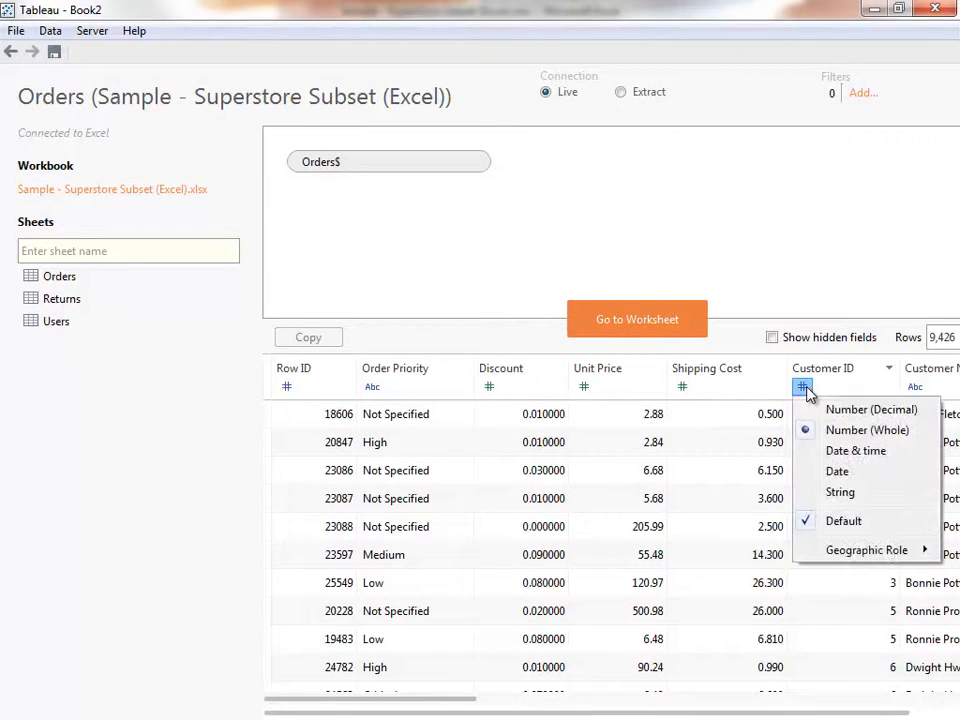
click(825, 492)
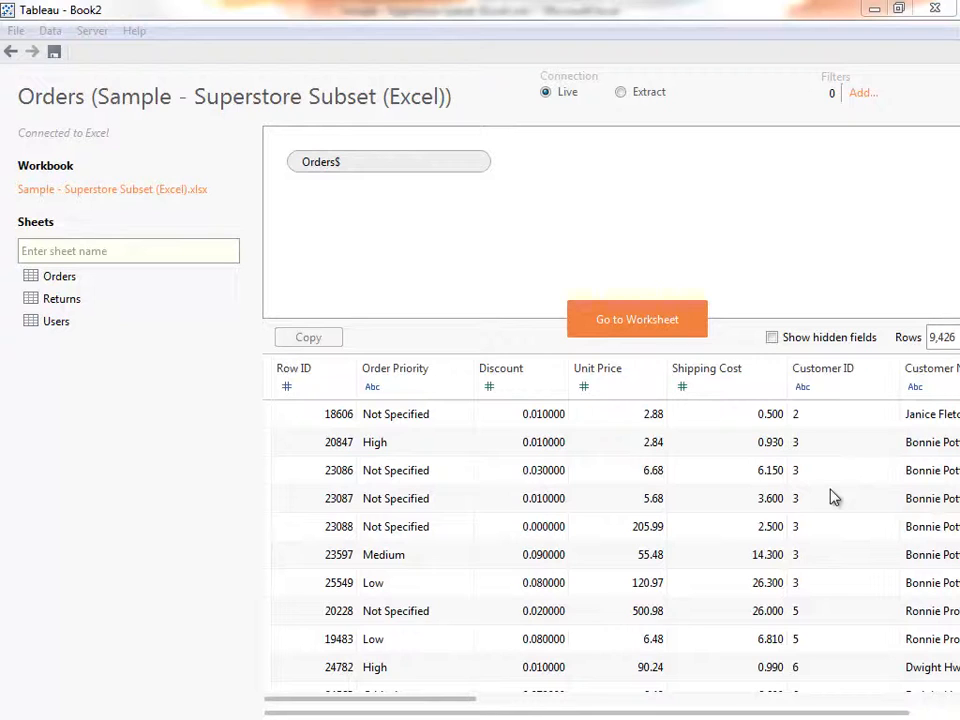
Try the Extract connection, set it back to Live, and go to the worksheet
click(621, 93)
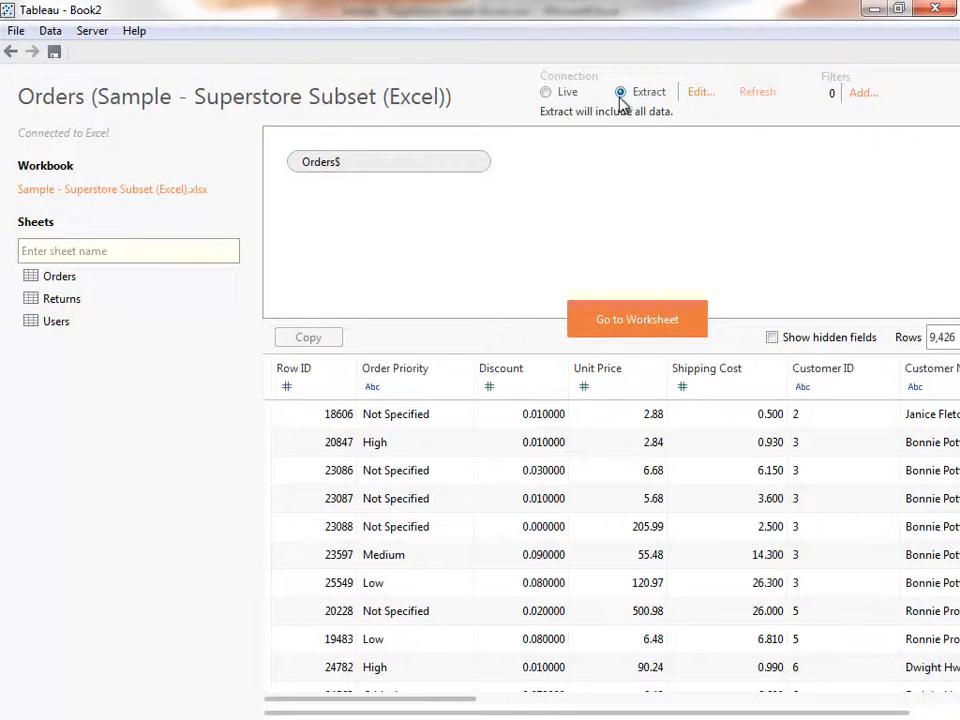
click(545, 92)
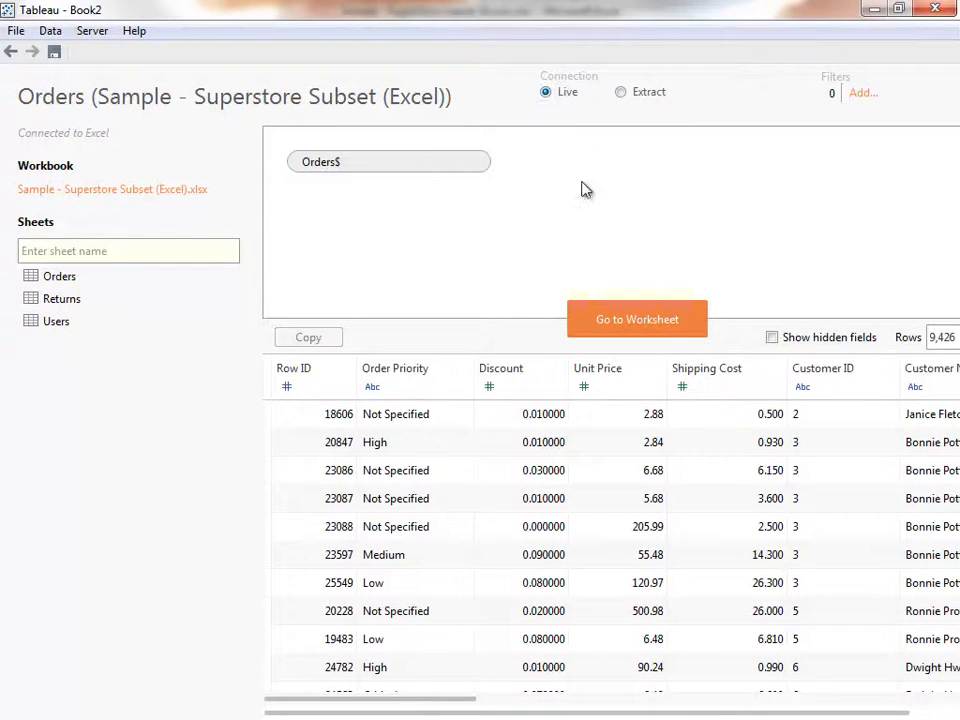
click(603, 320)
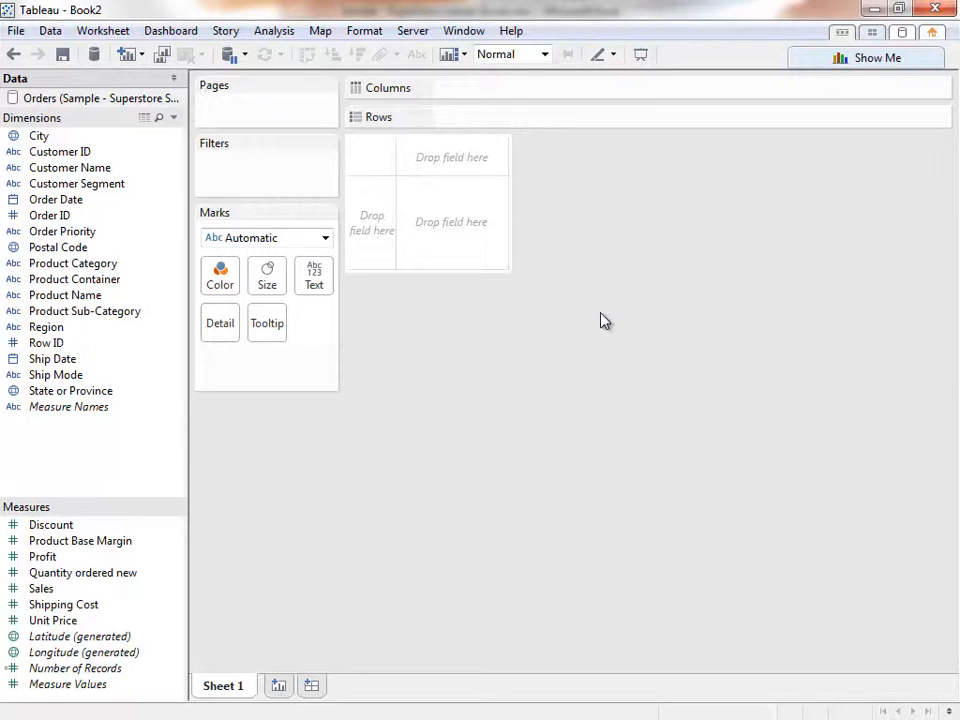
Build a bar chart of Quantity ordered new by Product Category and Customer Segment, split into columns and colored by Region
drag(126, 265, 465, 120)
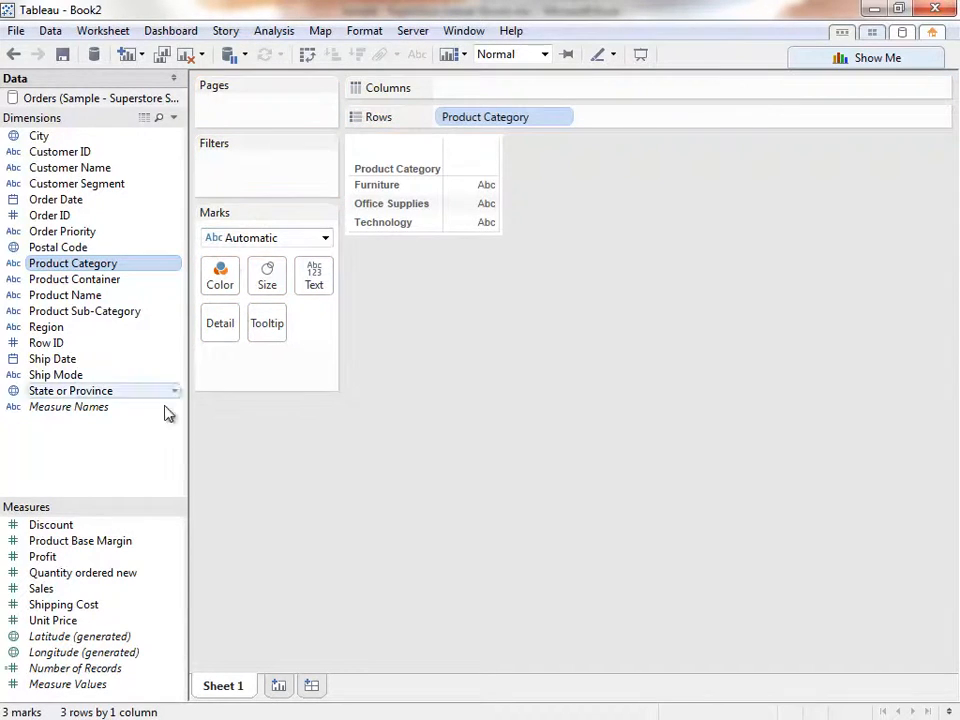
drag(135, 578, 478, 100)
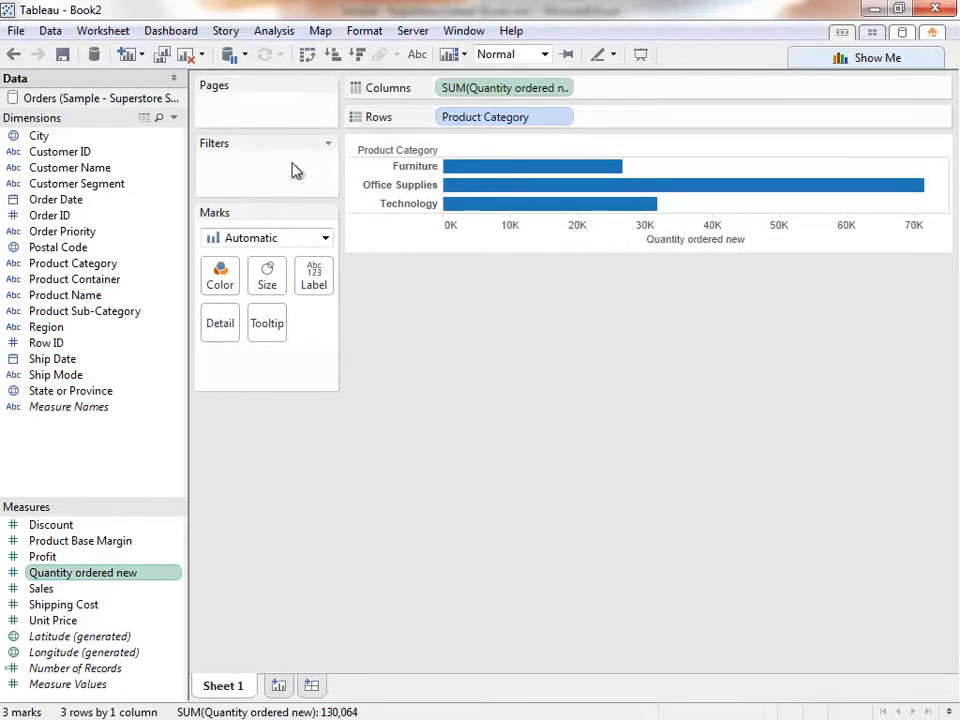
drag(141, 186, 620, 122)
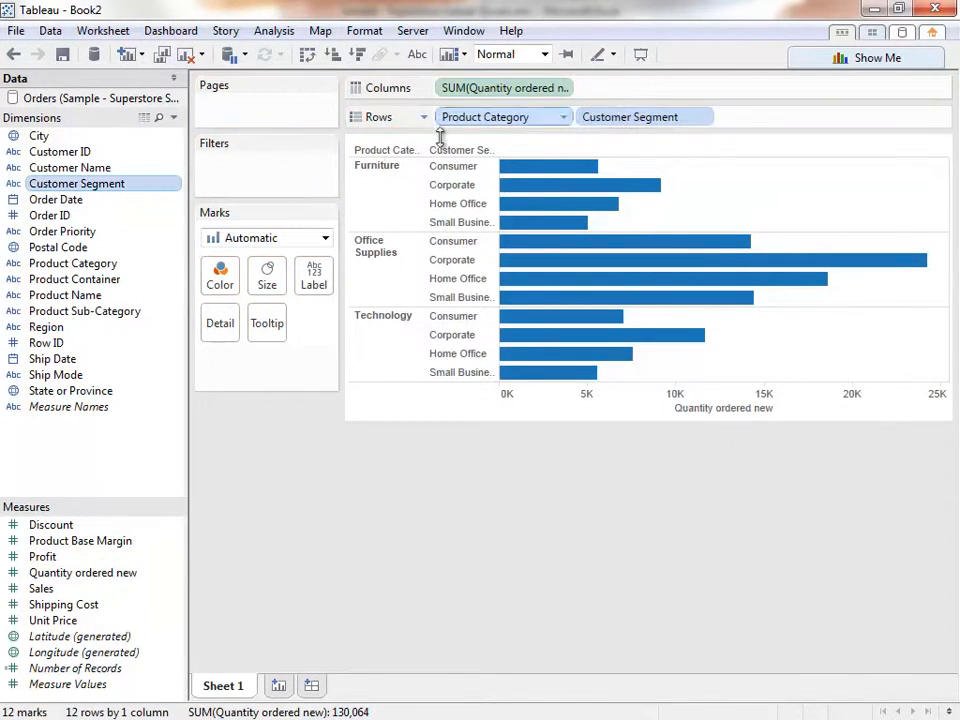
drag(90, 326, 446, 87)
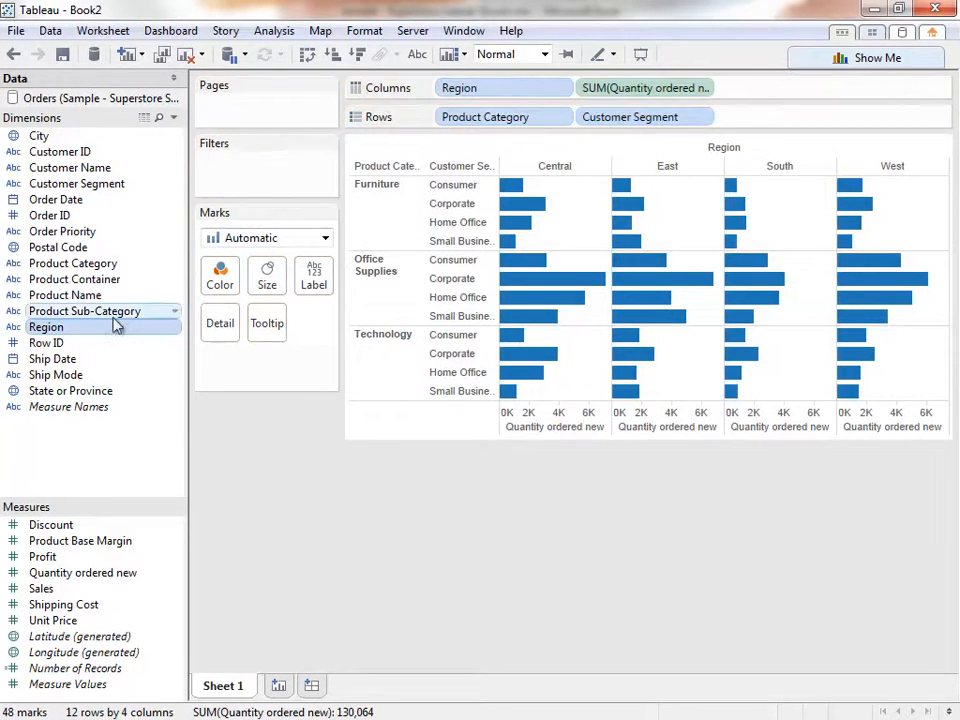
drag(148, 326, 226, 281)
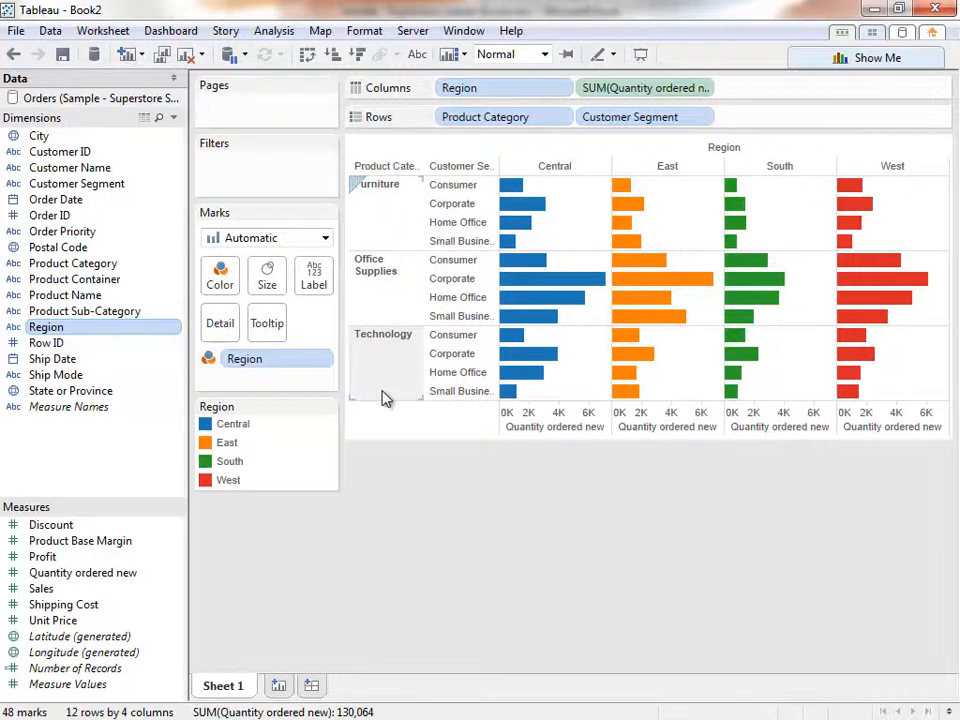
Clear the bar chart from the worksheet
click(162, 530)
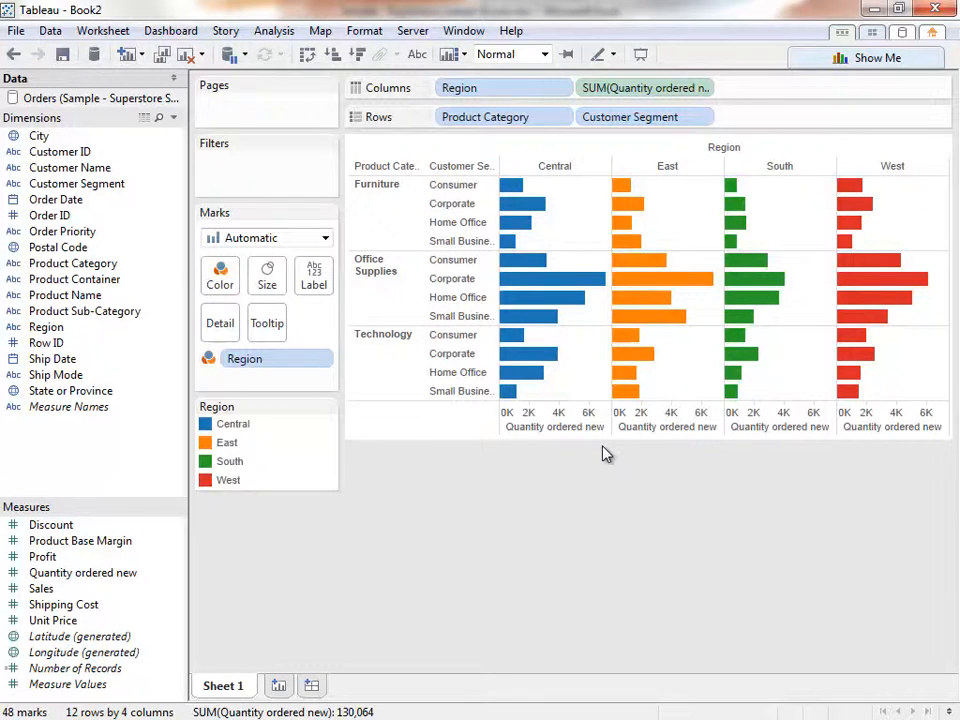
click(185, 56)
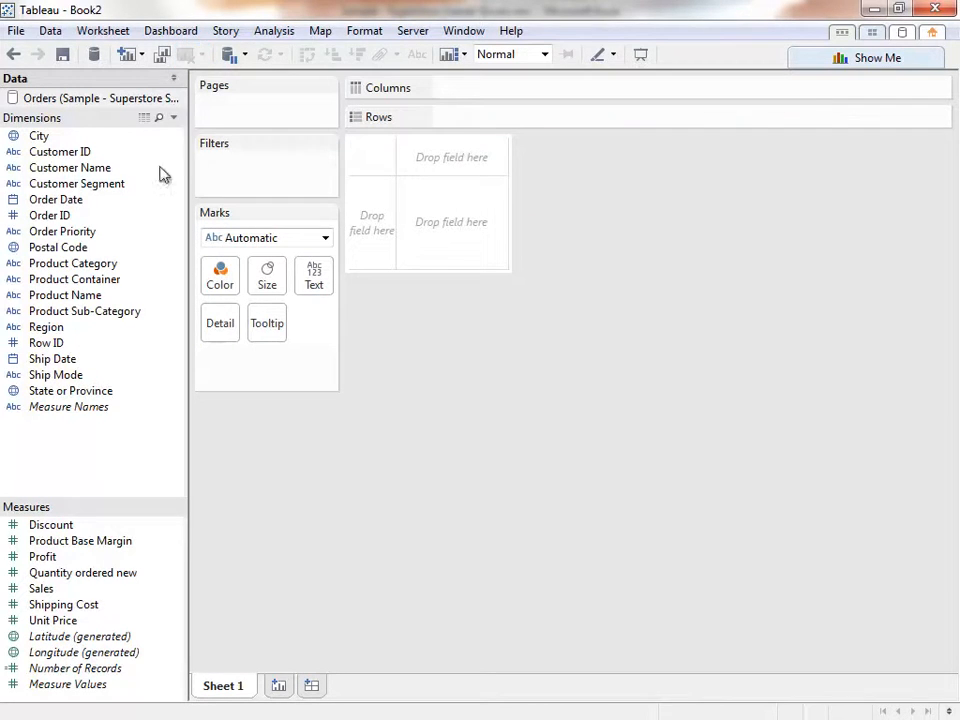
Plot the sum of Sales on rows against Order Date by year on columns
drag(100, 596, 366, 258)
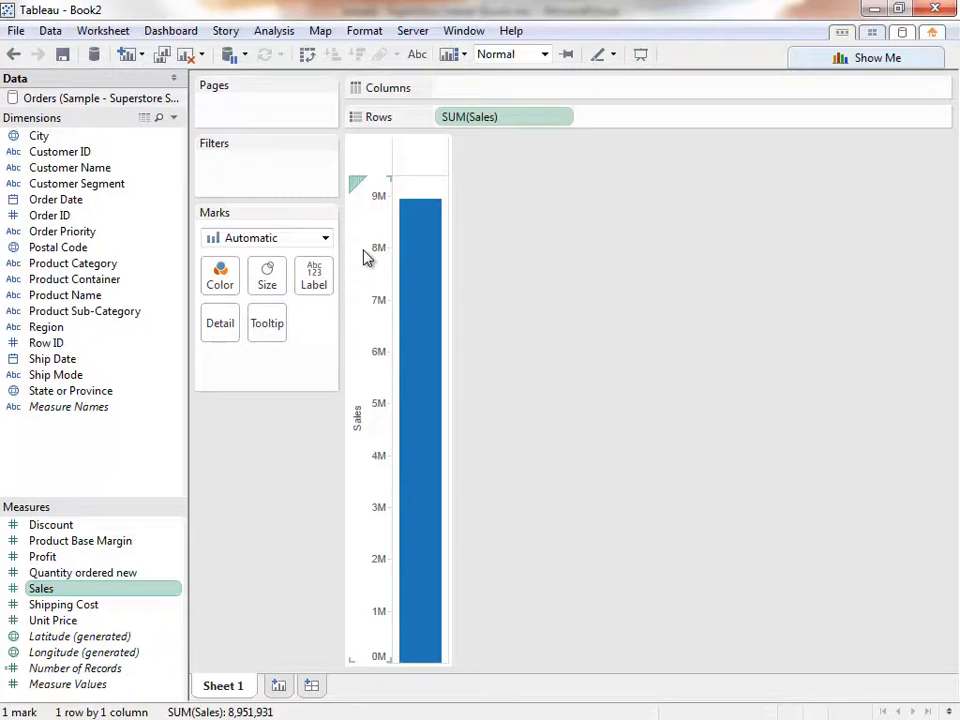
mouse_move(434, 265)
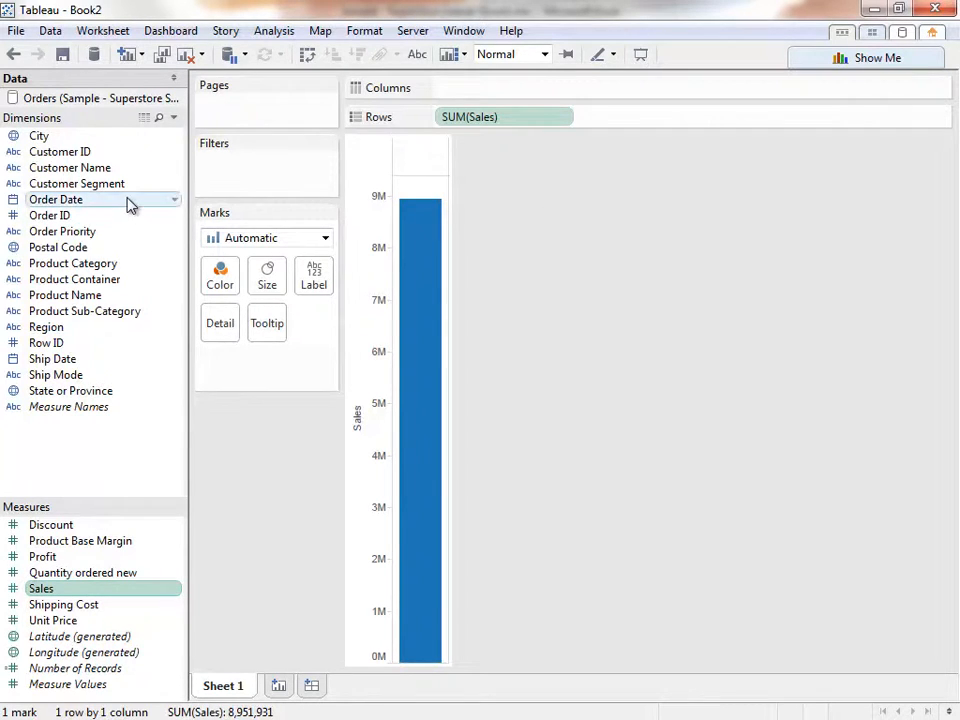
drag(128, 204, 420, 168)
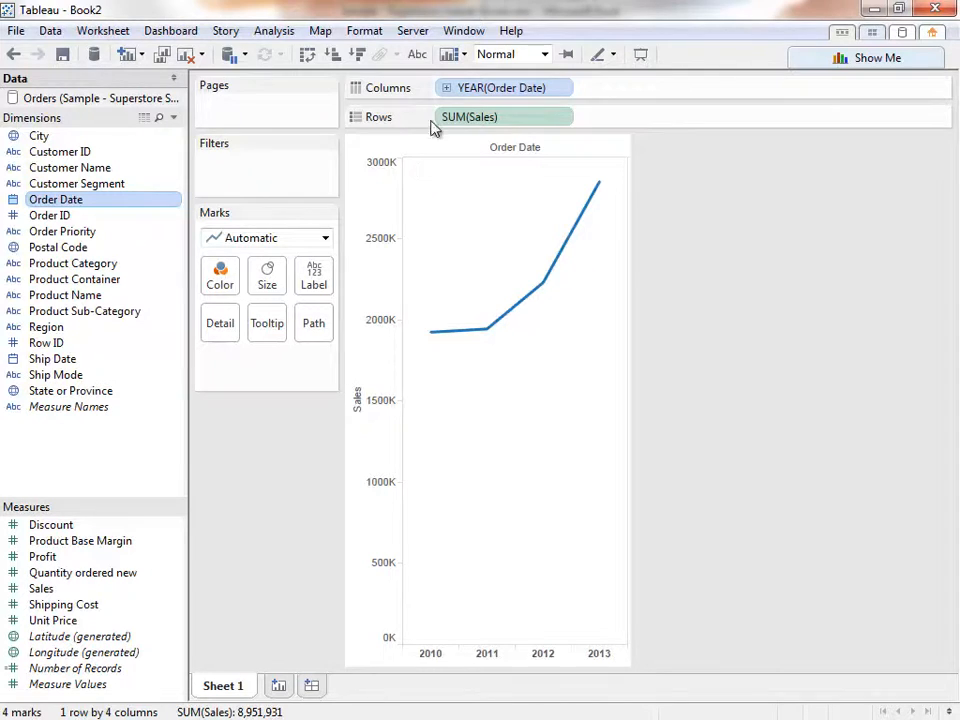
Drill Order Date down to quarters on columns and use the year to color the lines
click(447, 88)
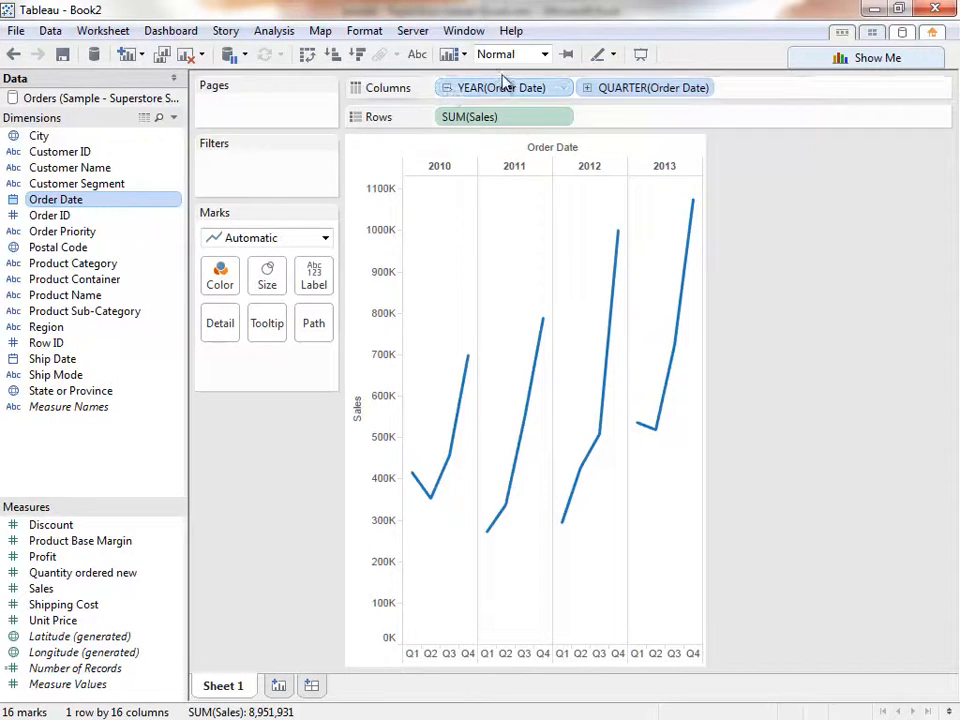
drag(506, 92, 729, 99)
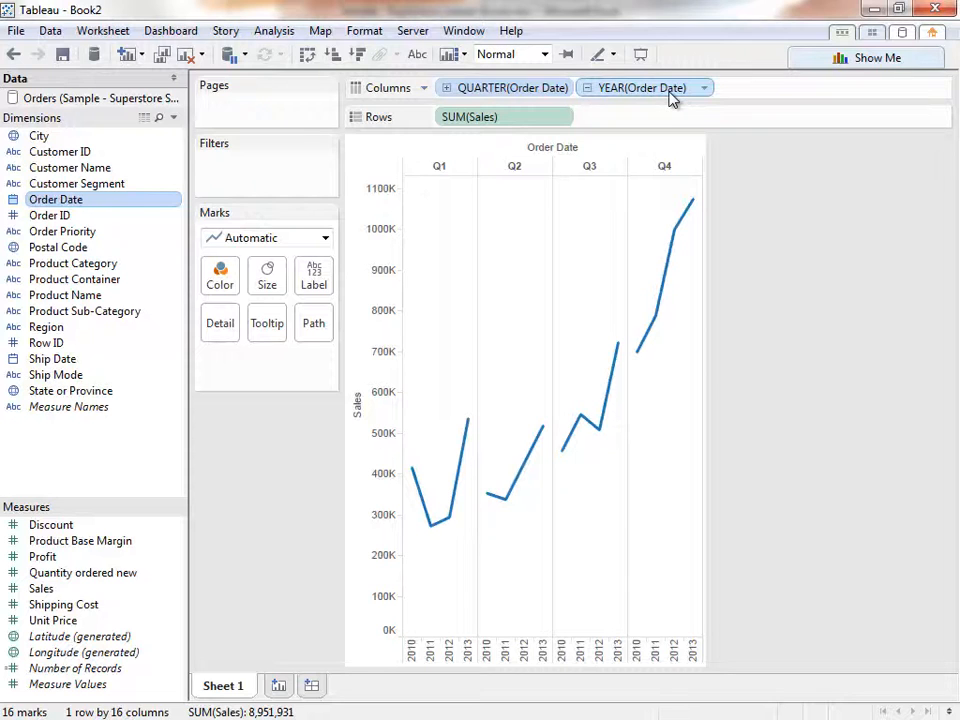
drag(658, 101, 222, 280)
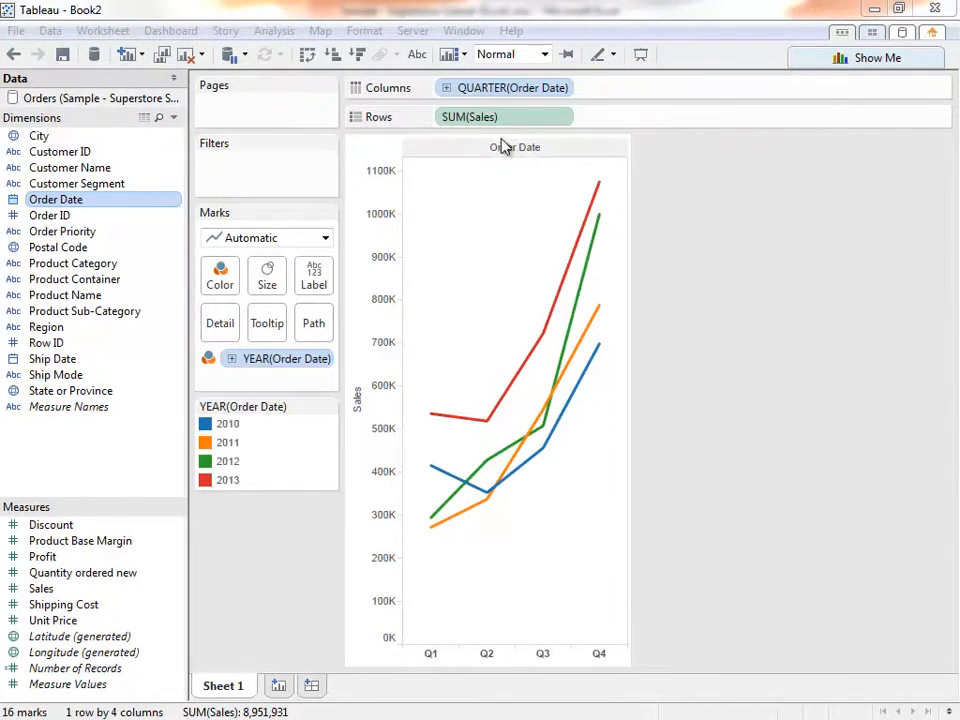
Change the Order Date level on columns to the Month date part
click(566, 89)
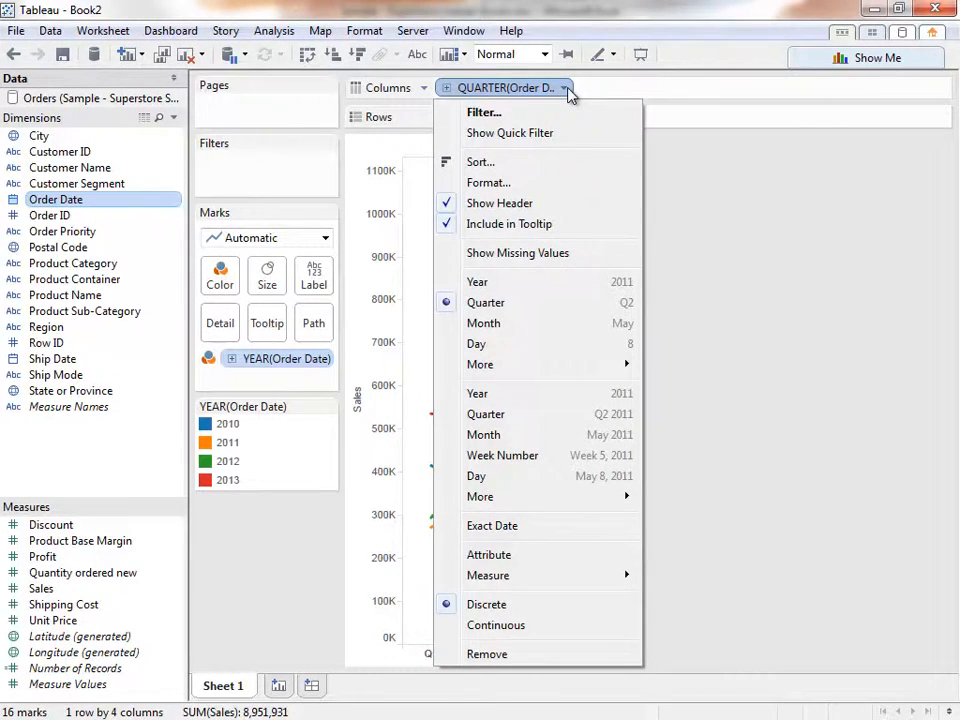
click(561, 323)
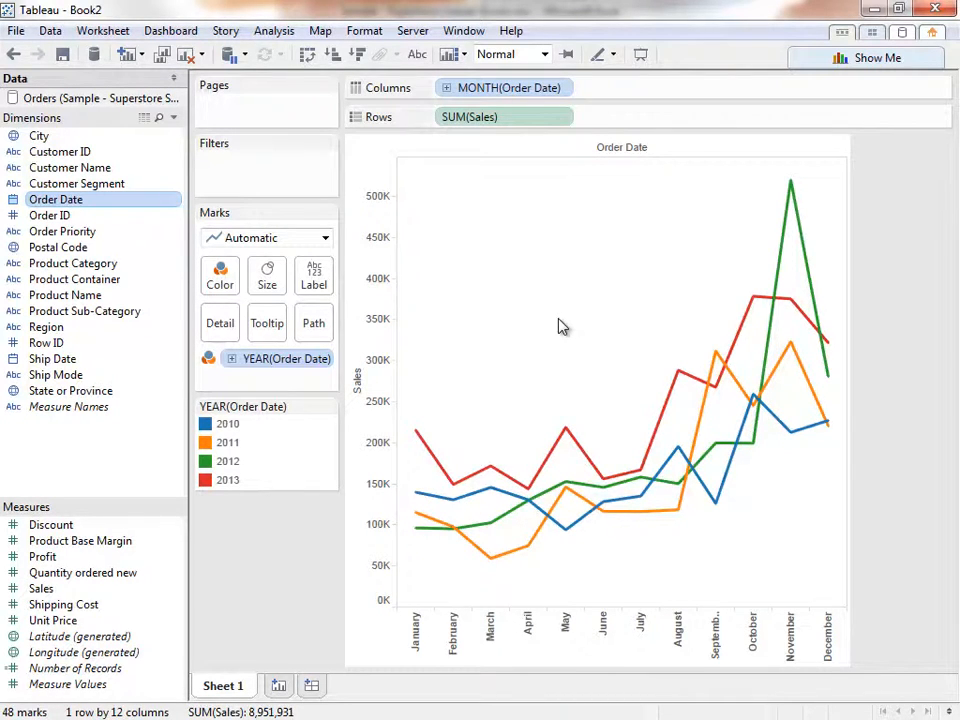
Try a different aggregation for the Sales measure on rows and undo the change
click(564, 118)
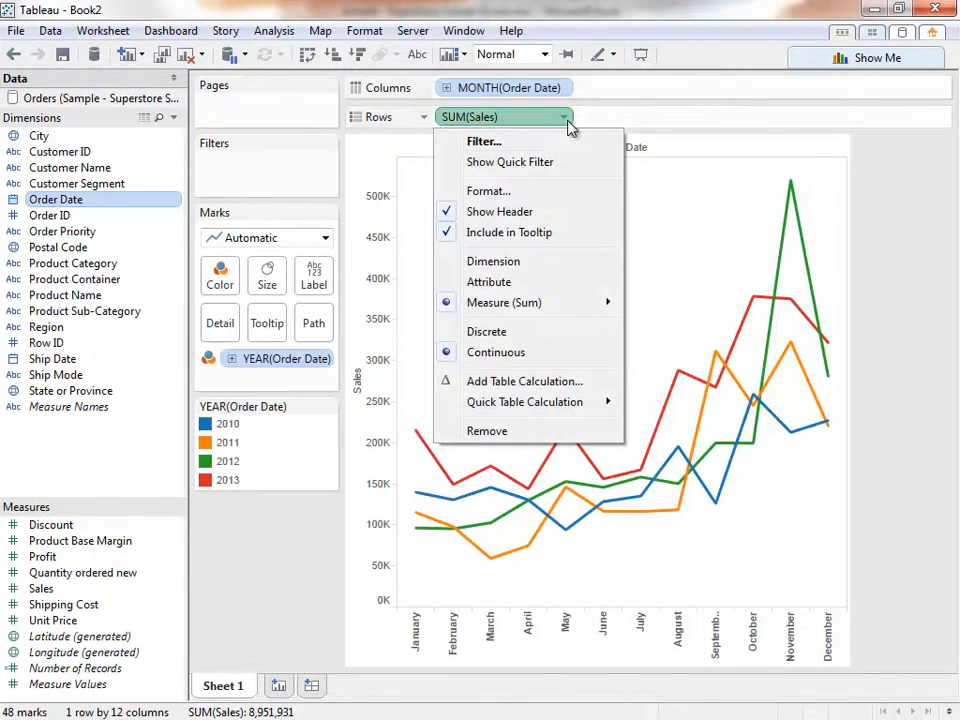
mouse_move(575, 302)
click(681, 266)
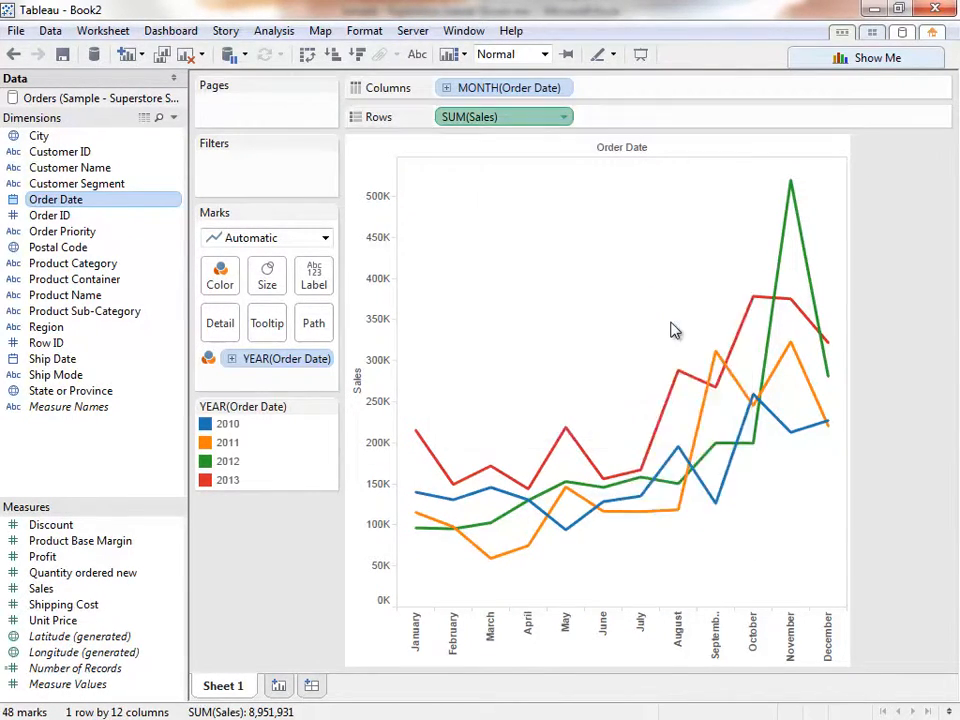
click(13, 54)
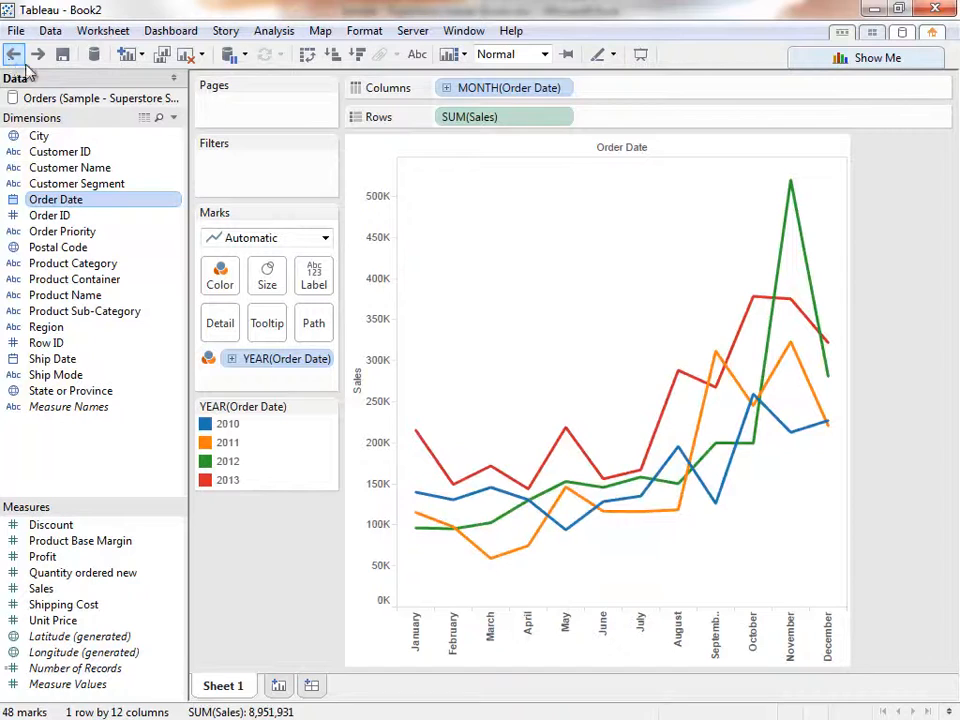
Apply the Year over Year Growth quick table calculation to the Sales measure on rows
click(566, 118)
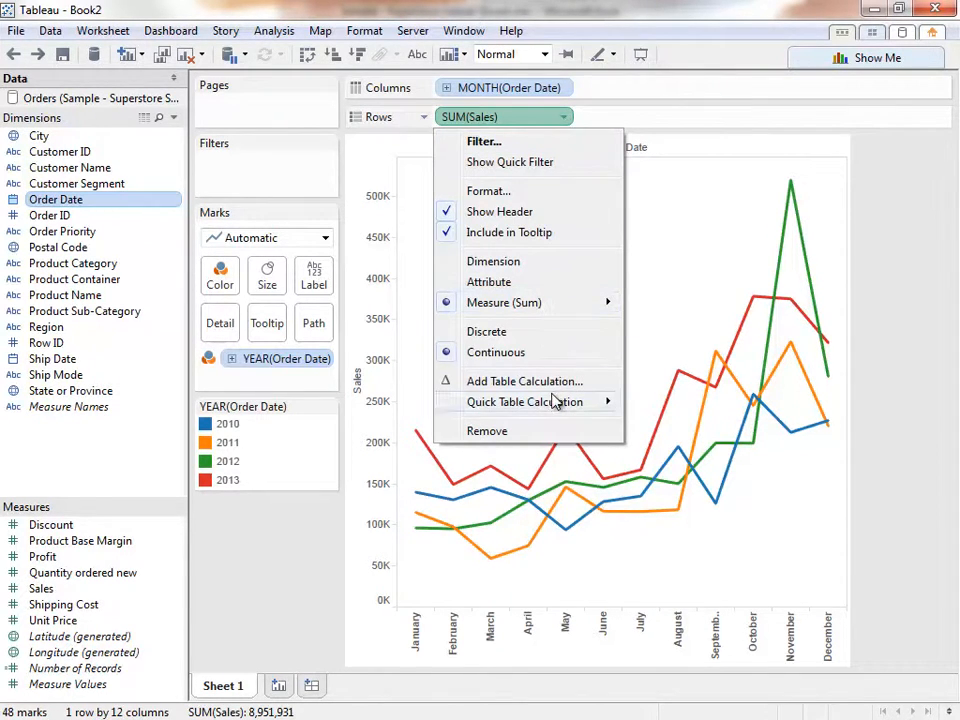
mouse_move(555, 401)
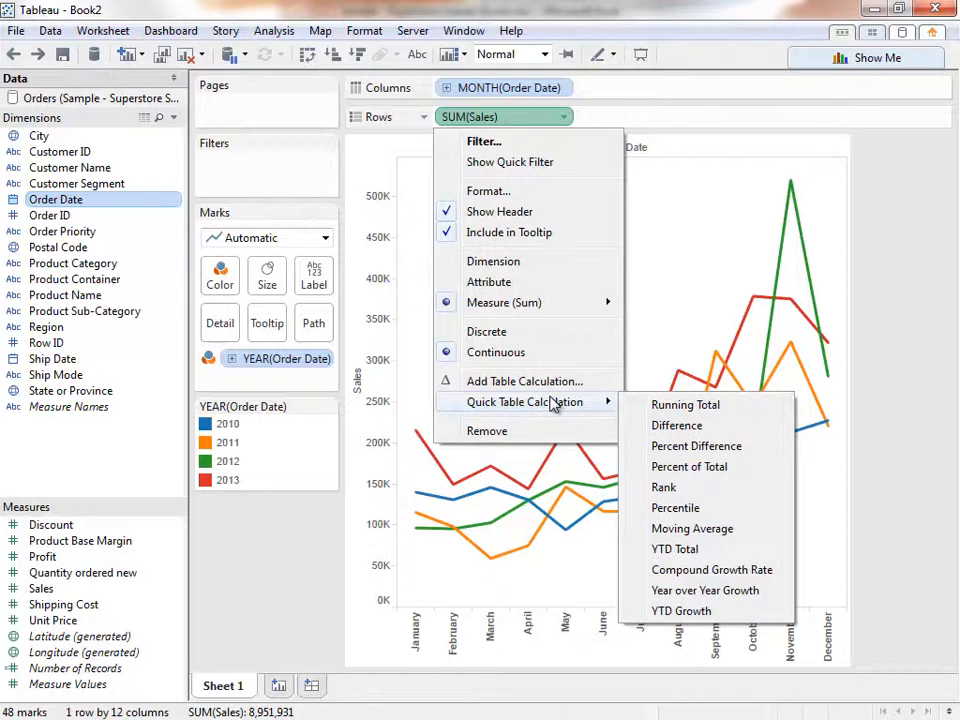
click(709, 591)
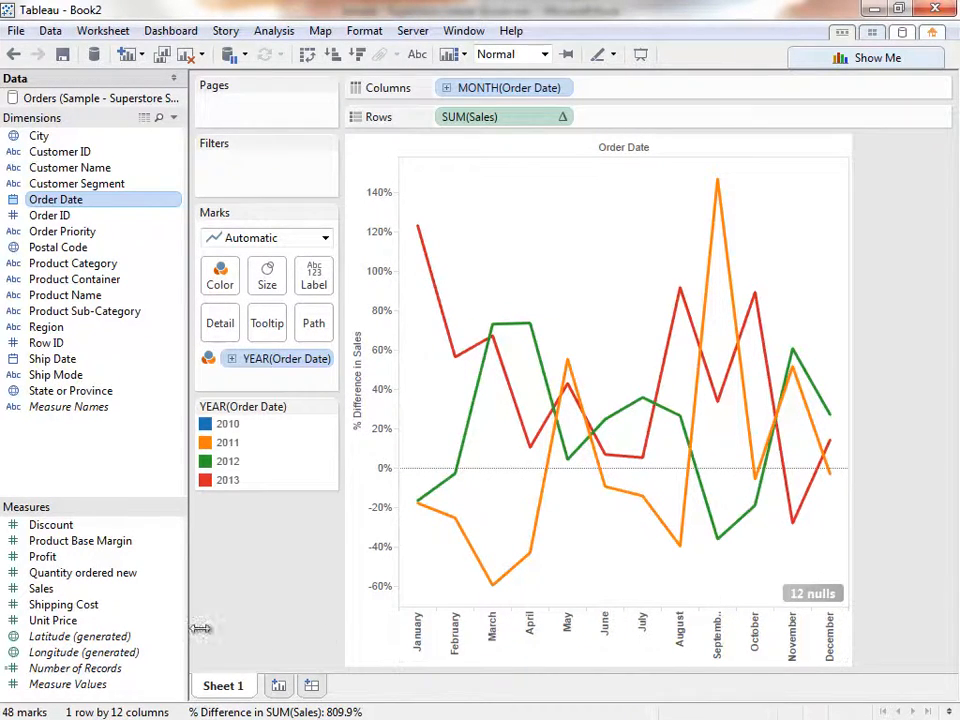
Add Sales to rows again and move the year-over-year growth version of Sales from rows to the tooltip
drag(155, 601, 670, 124)
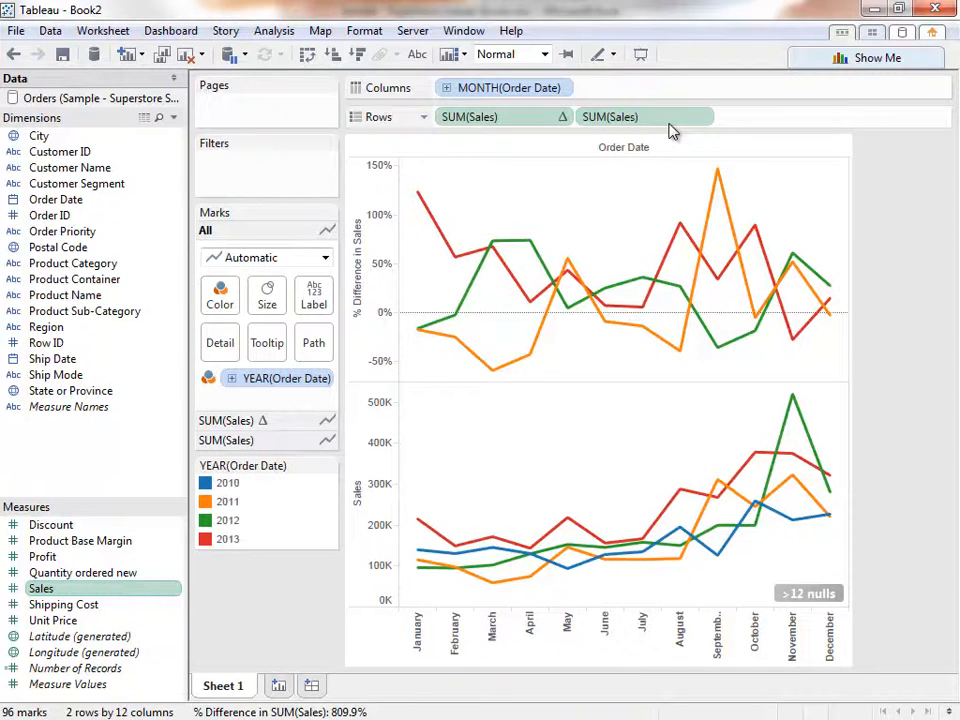
drag(521, 124, 268, 352)
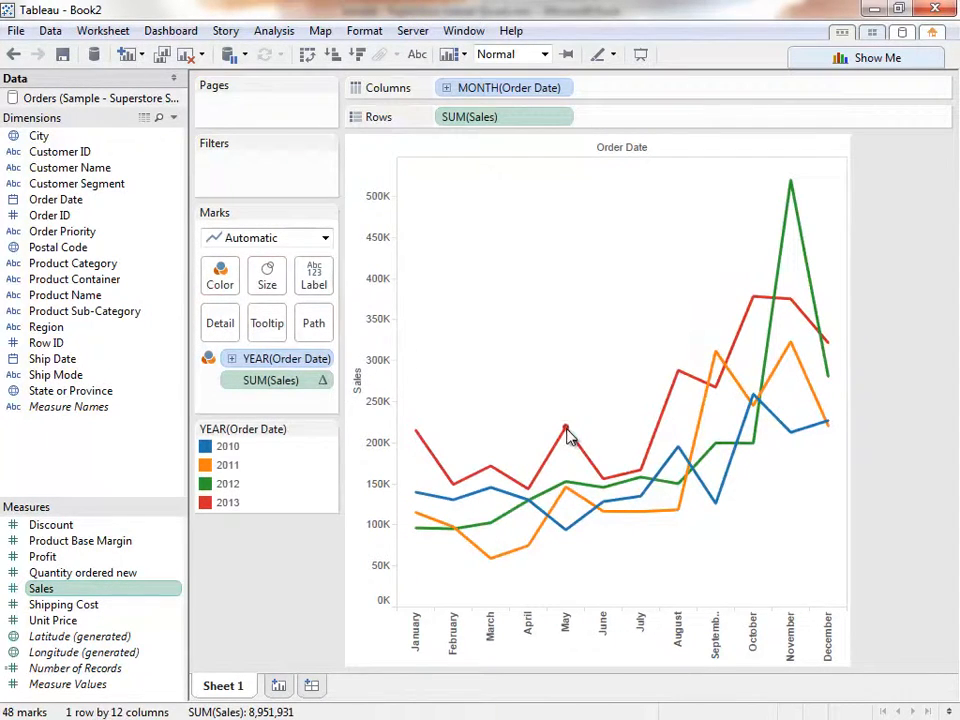
mouse_move(567, 435)
Split the chart by Product Category on rows and add the area annotation "This is our annual sale in office supplies" to the Office Supplies pane
drag(118, 265, 446, 122)
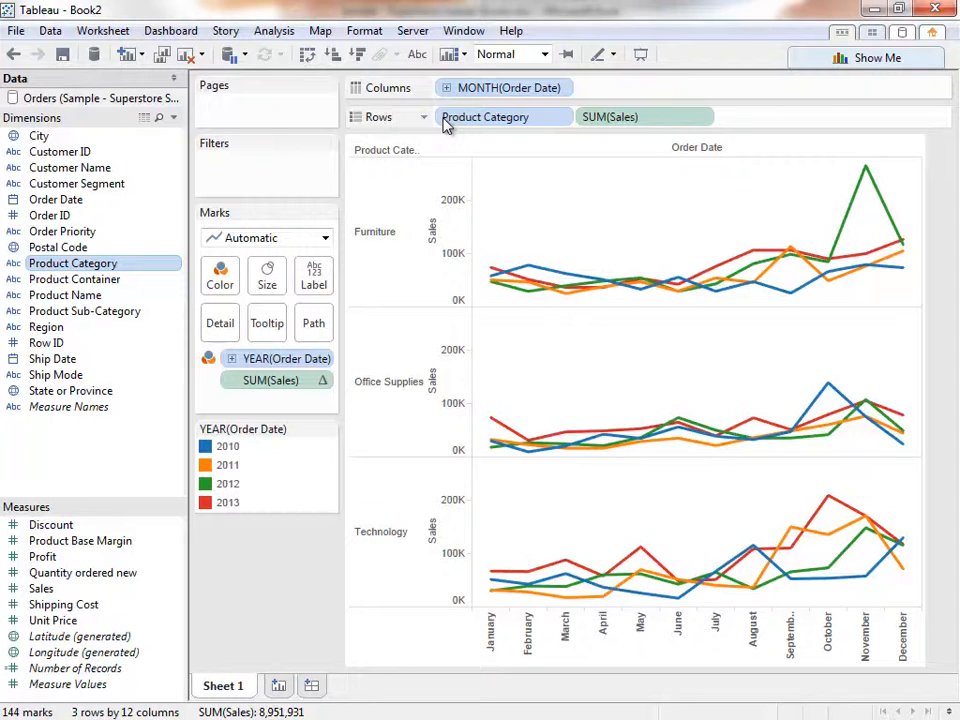
right_click(888, 372)
mouse_move(872, 484)
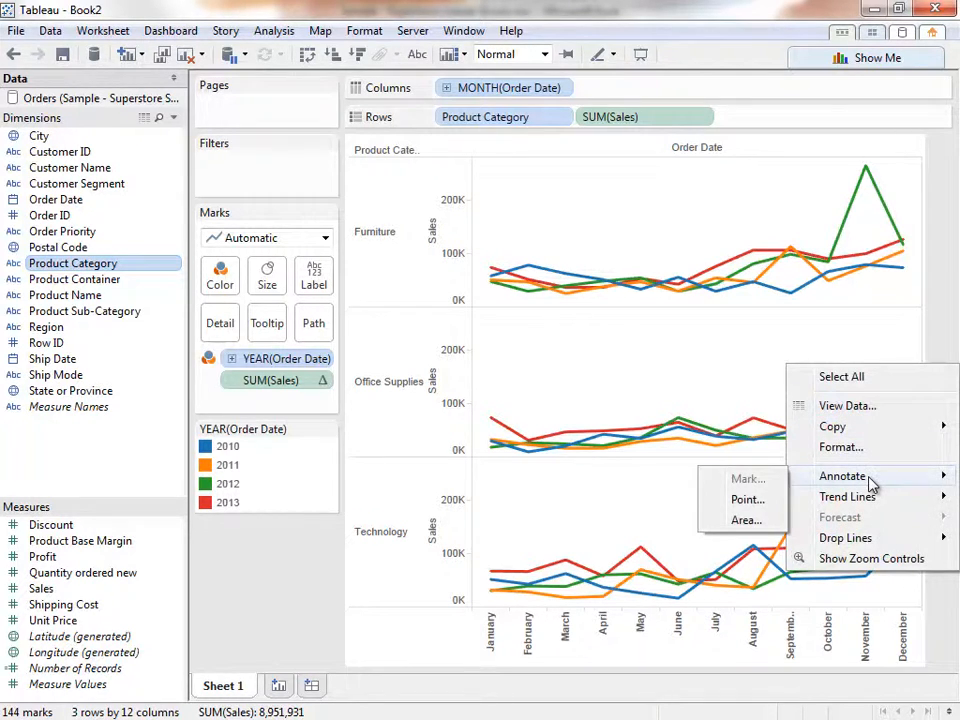
click(740, 518)
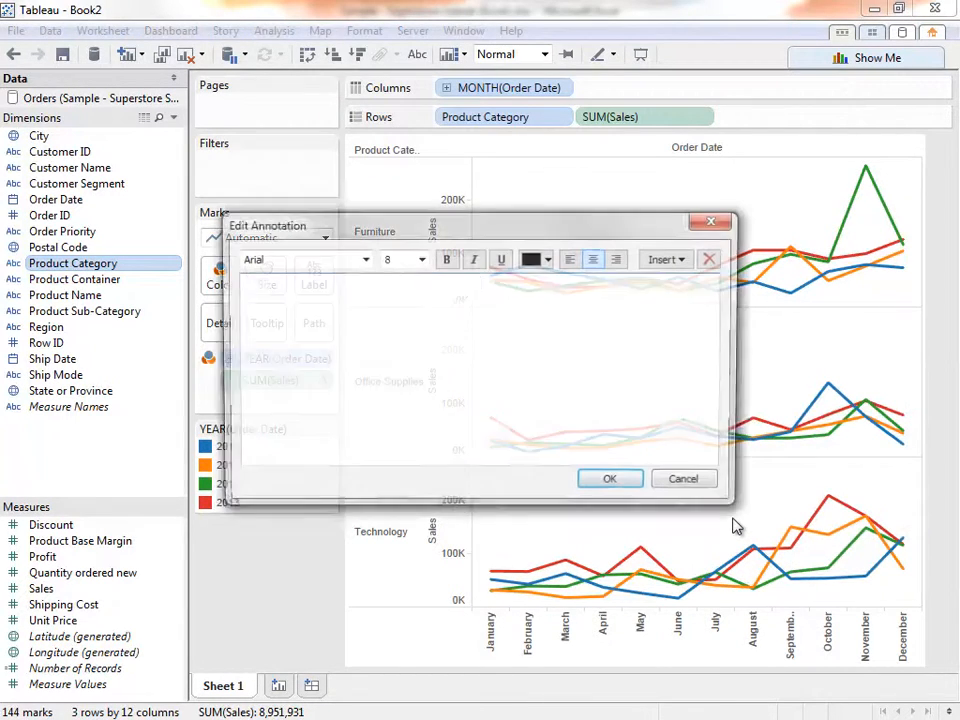
text(This is our annual sale in office supplies)
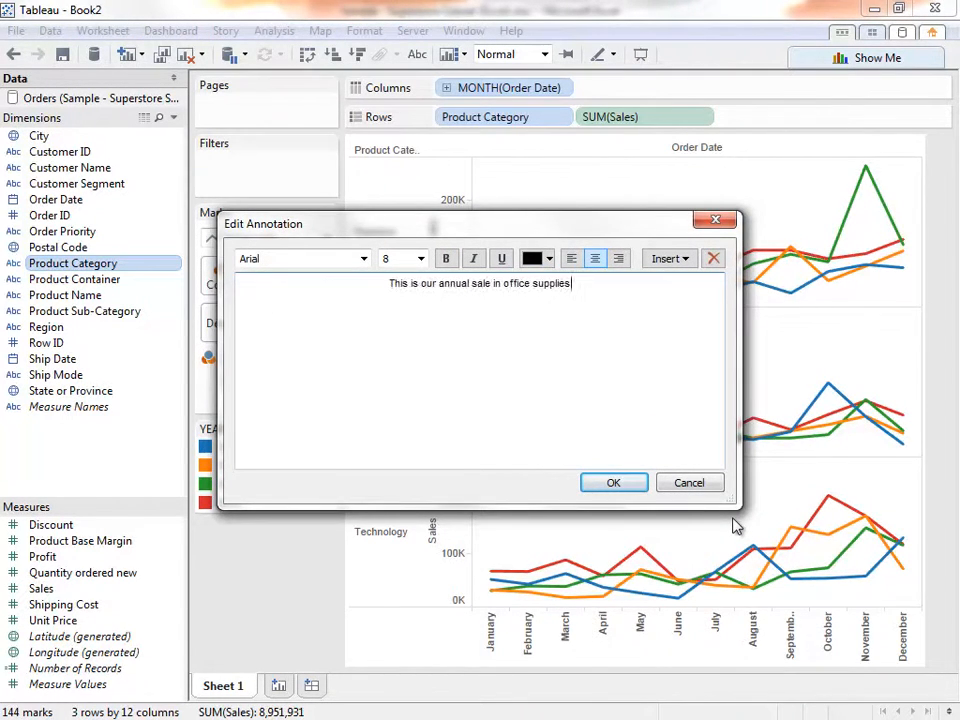
click(613, 483)
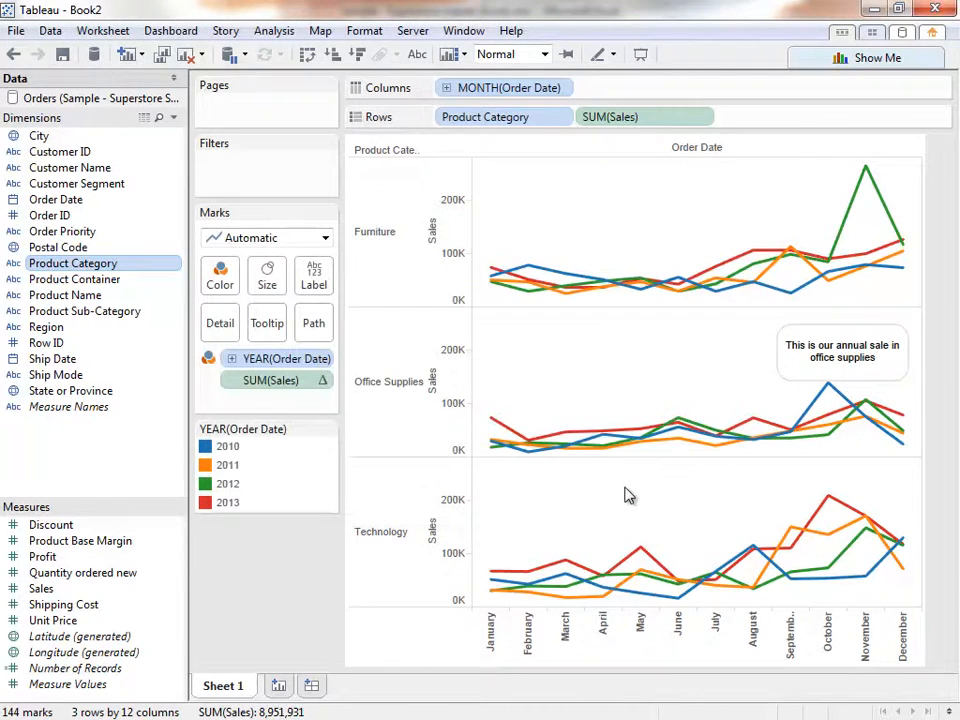
right_click(627, 494)
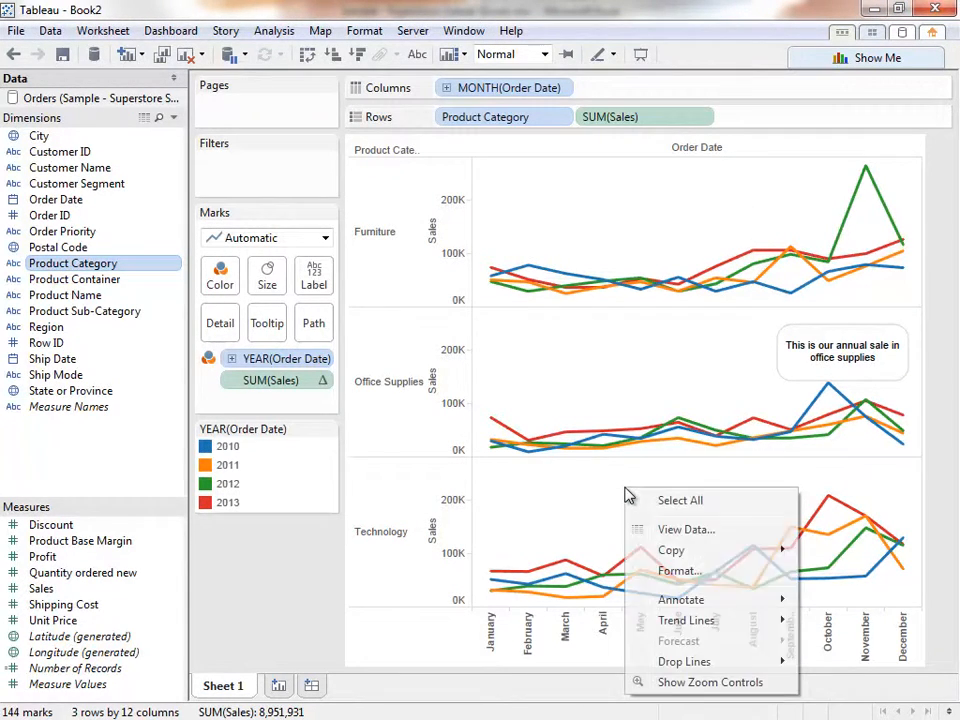
mouse_move(764, 560)
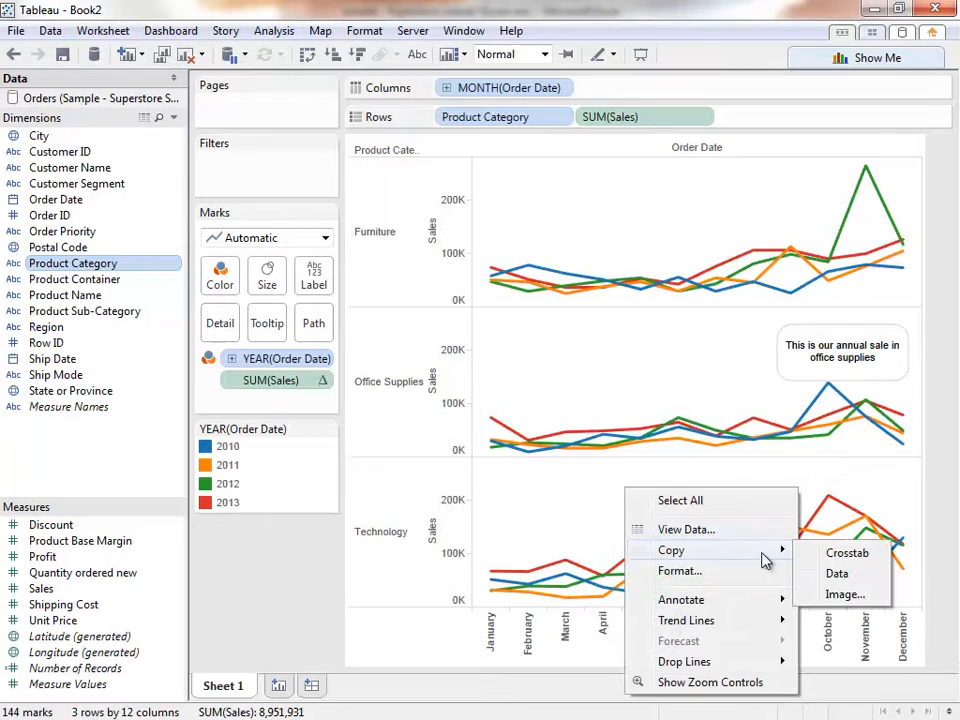
click(838, 595)
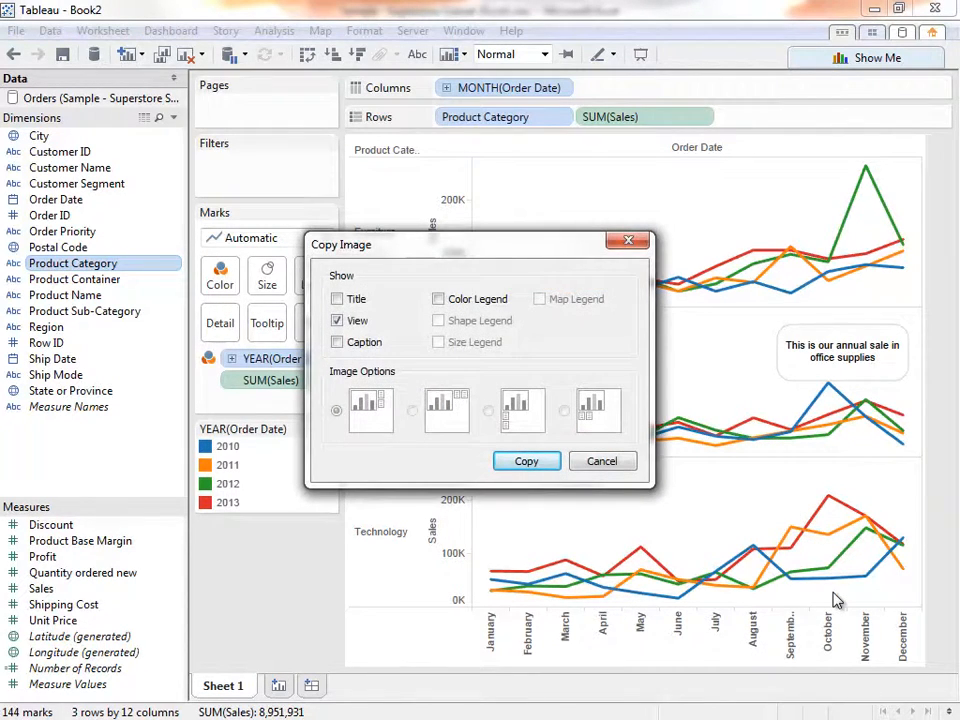
click(623, 467)
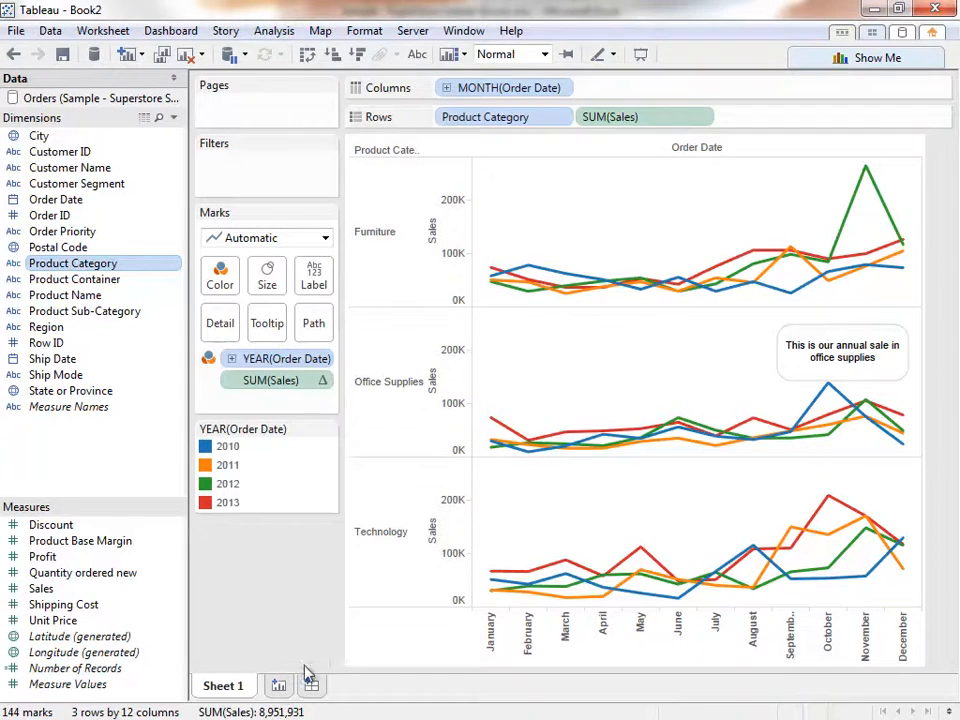
Rename the worksheet as "Sales Seasonality"
right_click(242, 688)
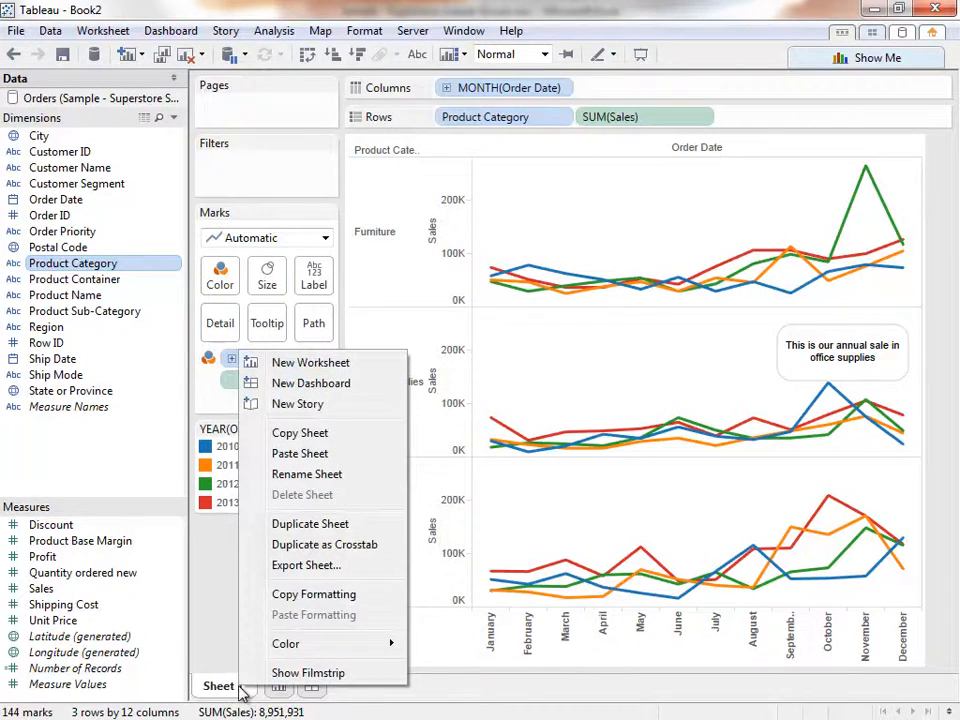
click(343, 475)
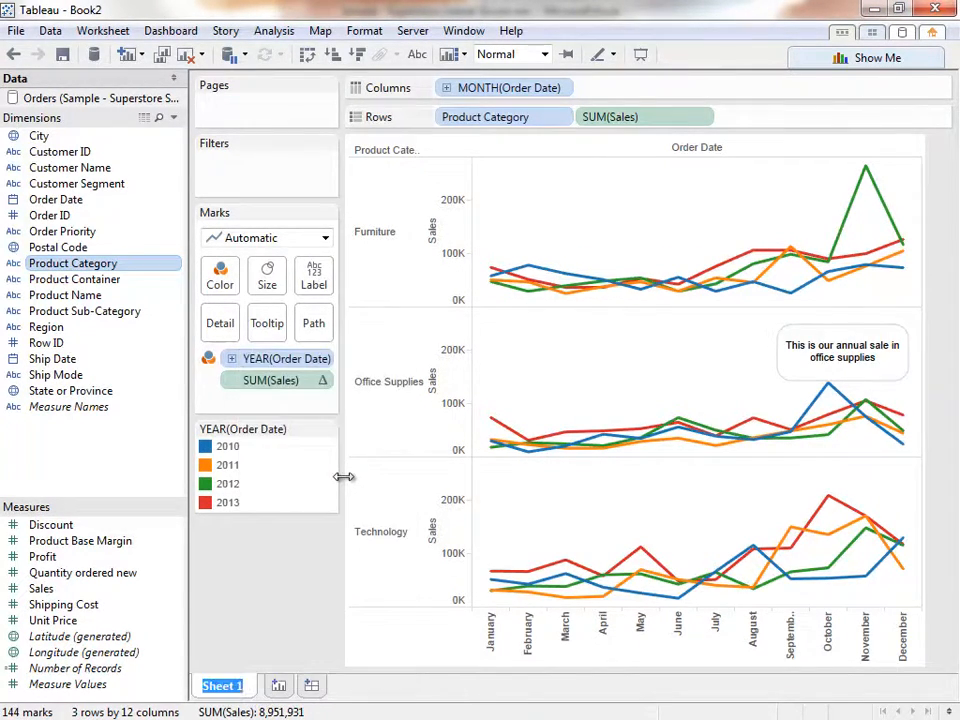
text(Sales S)
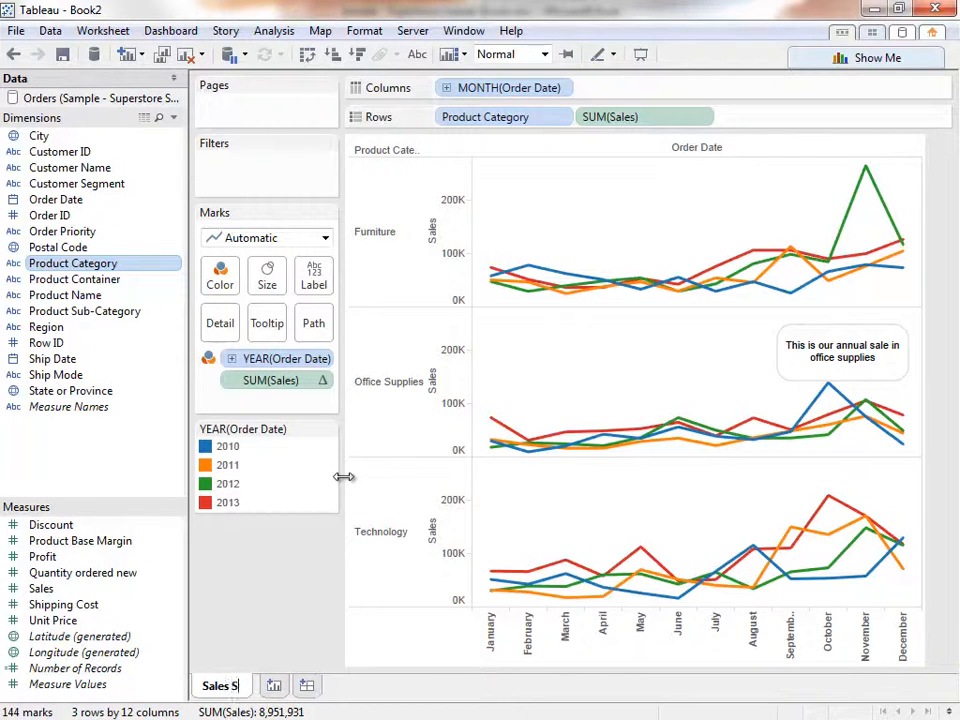
text(easonality)
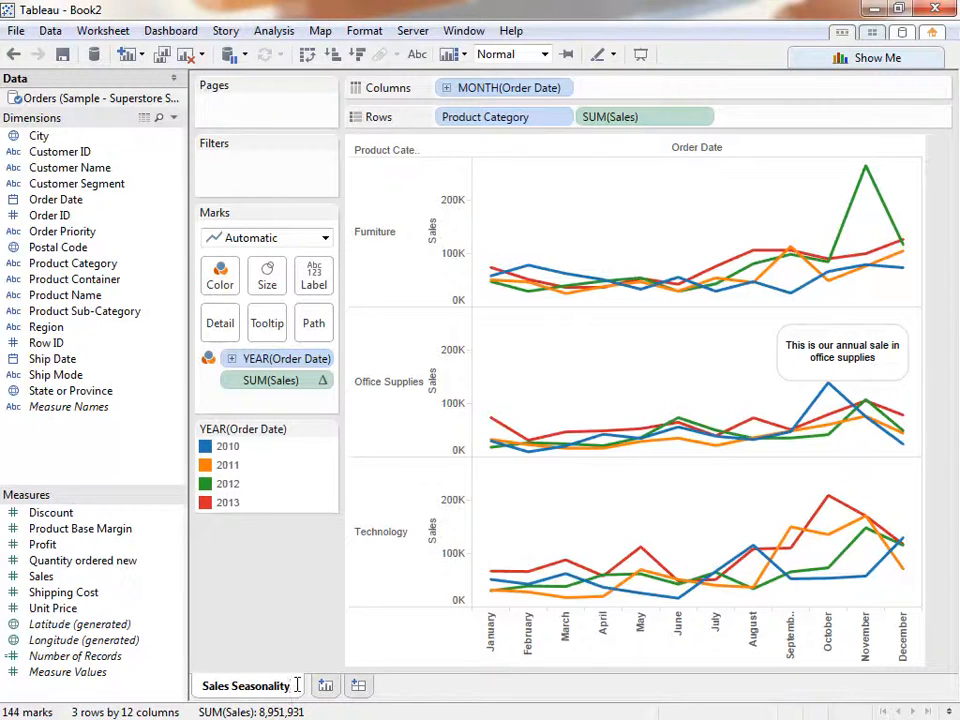
Copy the chart's data, paste it into the blank Excel workbook at A1, select the % Difference in Sales column, and return to Tableau
right_click(534, 516)
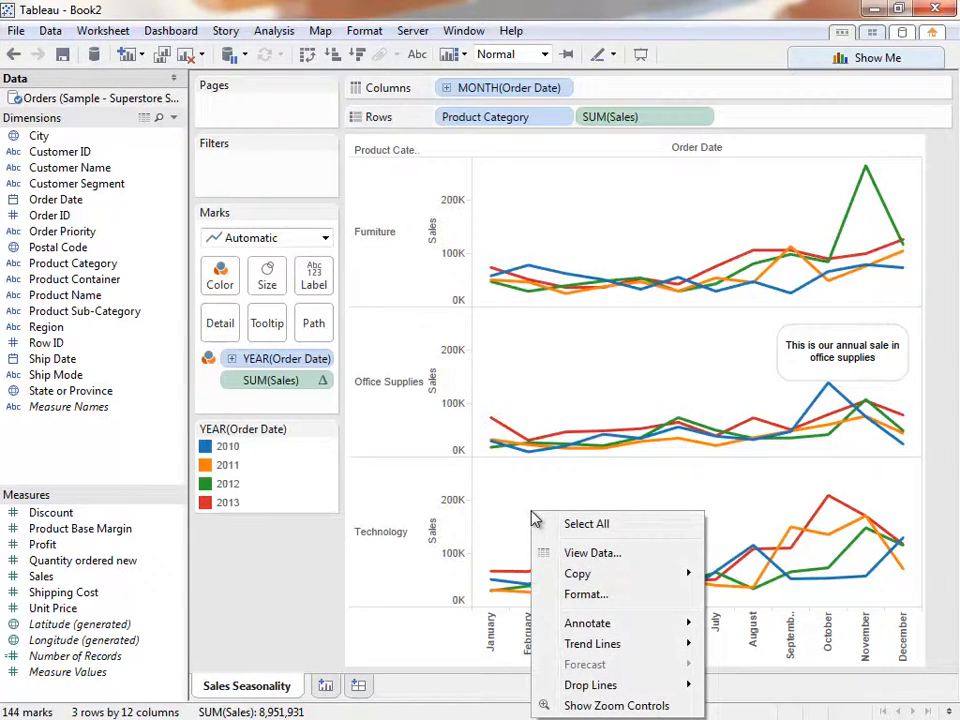
mouse_move(590, 574)
click(728, 600)
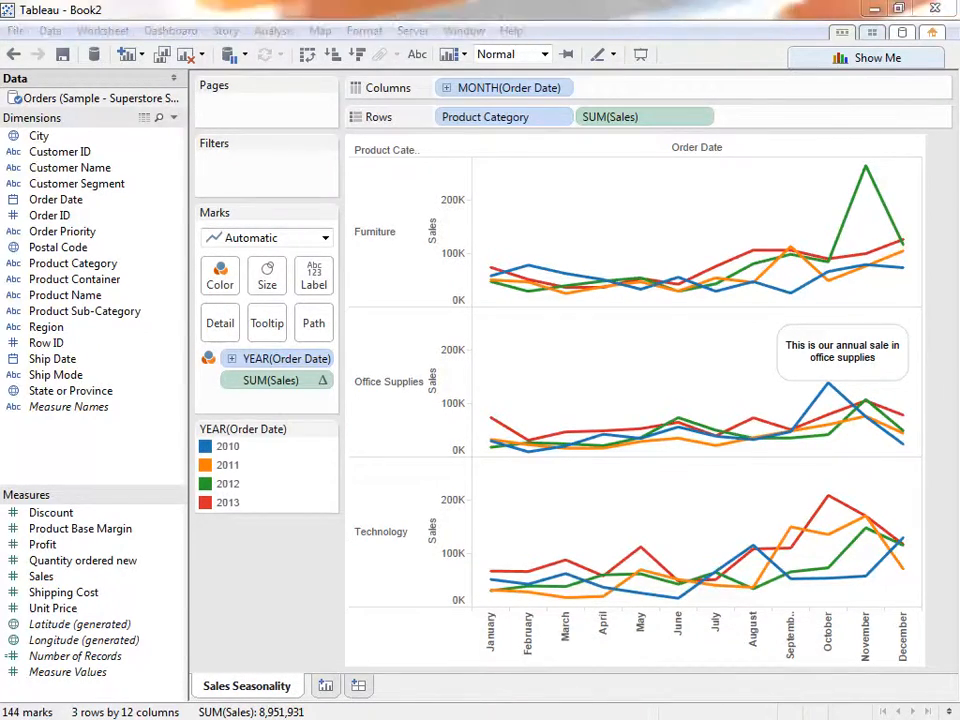
key(alt+Tab)
key(ctrl+v)
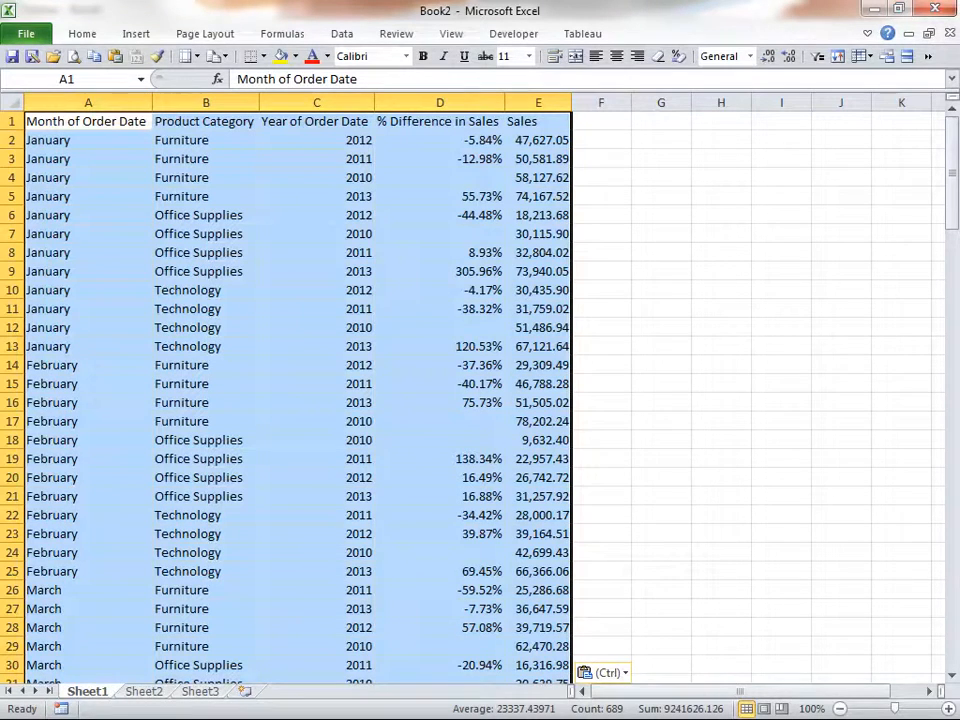
click(417, 102)
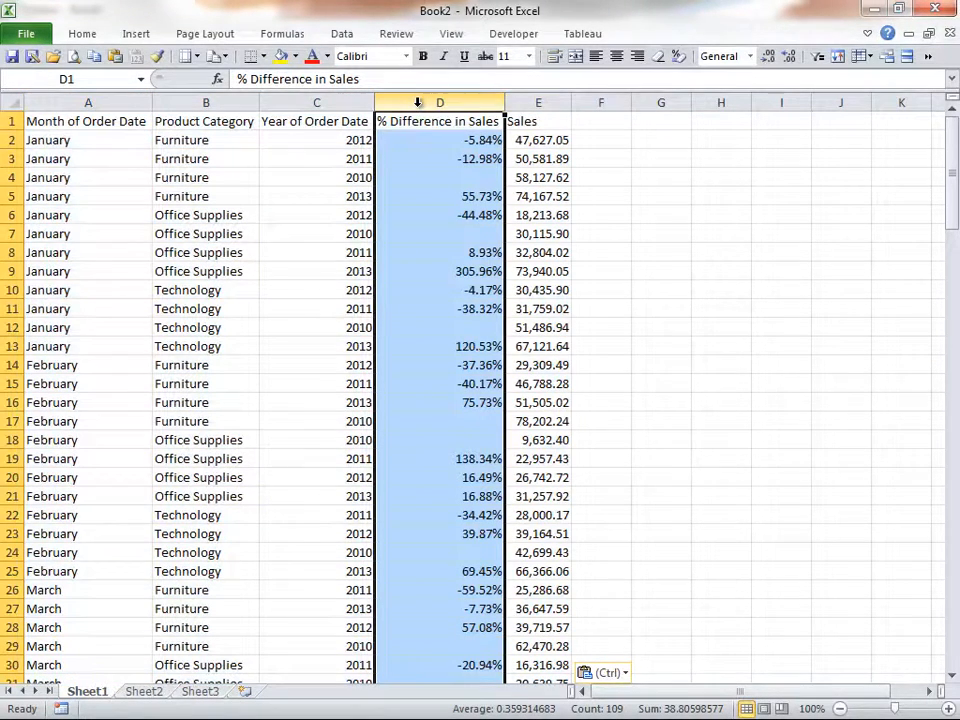
click(878, 10)
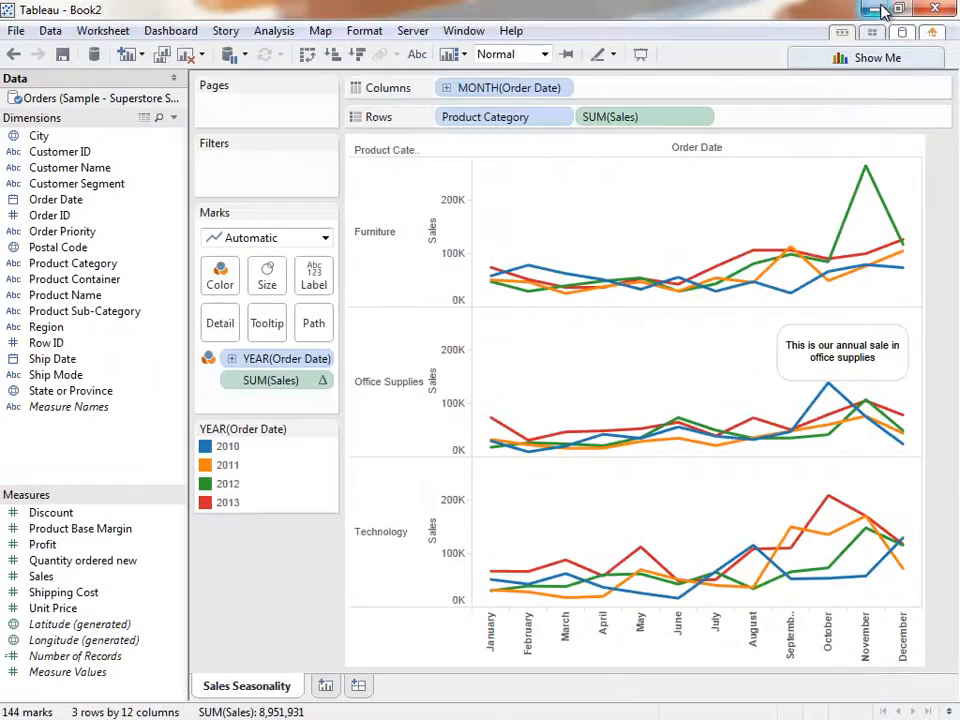
Duplicate the Sales Seasonality sheet as a crosstab and swap its rows and columns
right_click(265, 683)
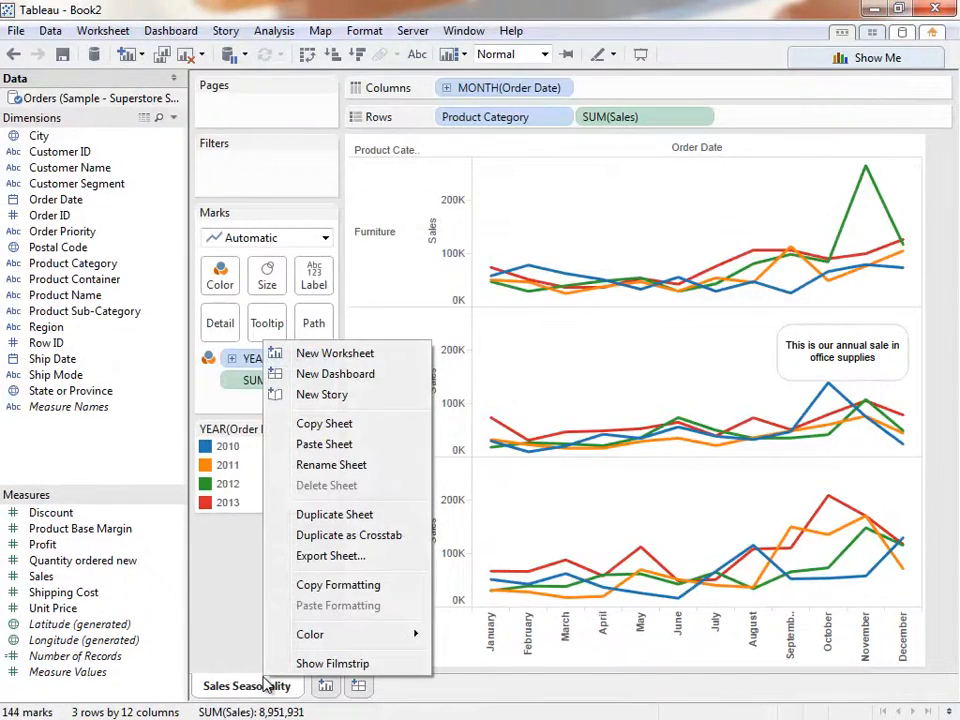
click(345, 537)
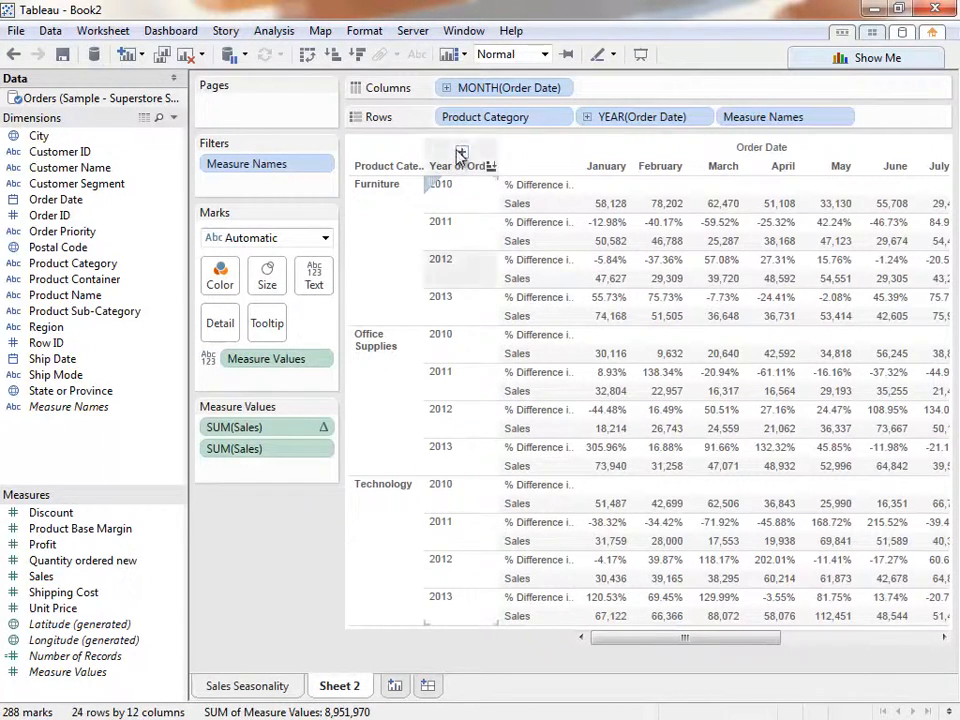
click(309, 60)
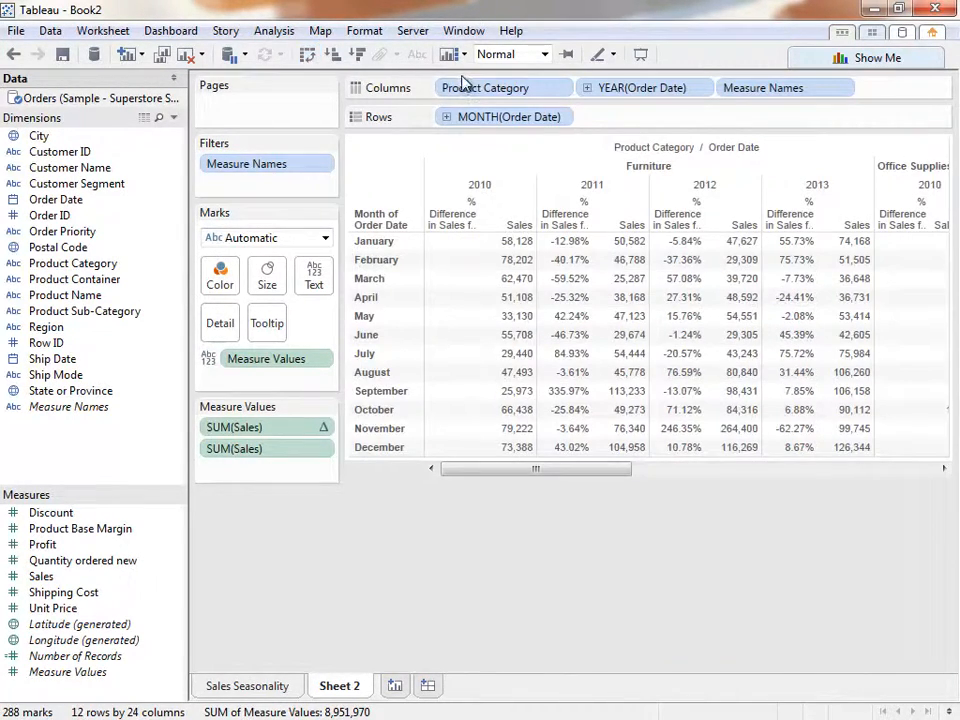
Move Product Category from columns to the front of rows and fit the crosstab to Entire View
mouse_move(462, 90)
mouse_down()
mouse_move(428, 120)
mouse_move(440, 120)
mouse_up()
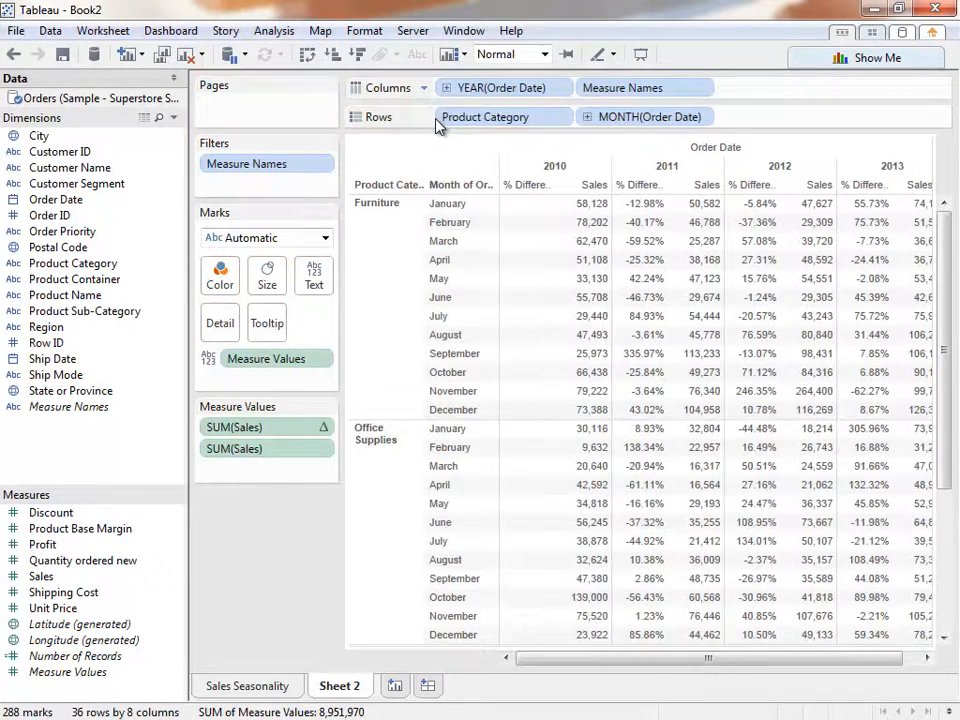
click(544, 54)
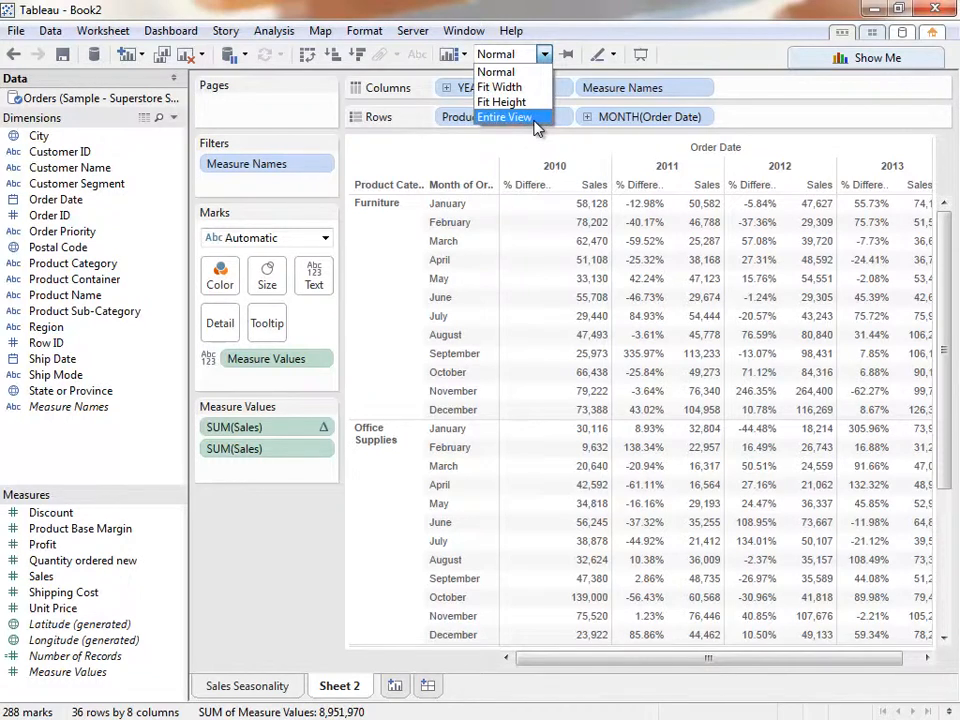
click(537, 118)
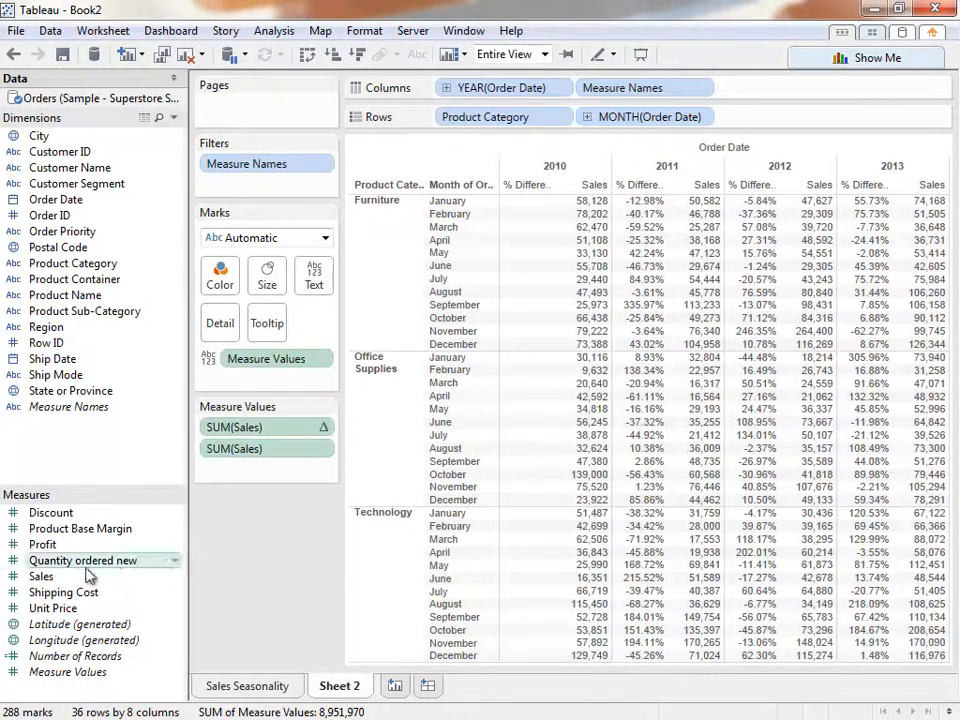
Color the crosstab values by Profit
drag(65, 557, 221, 279)
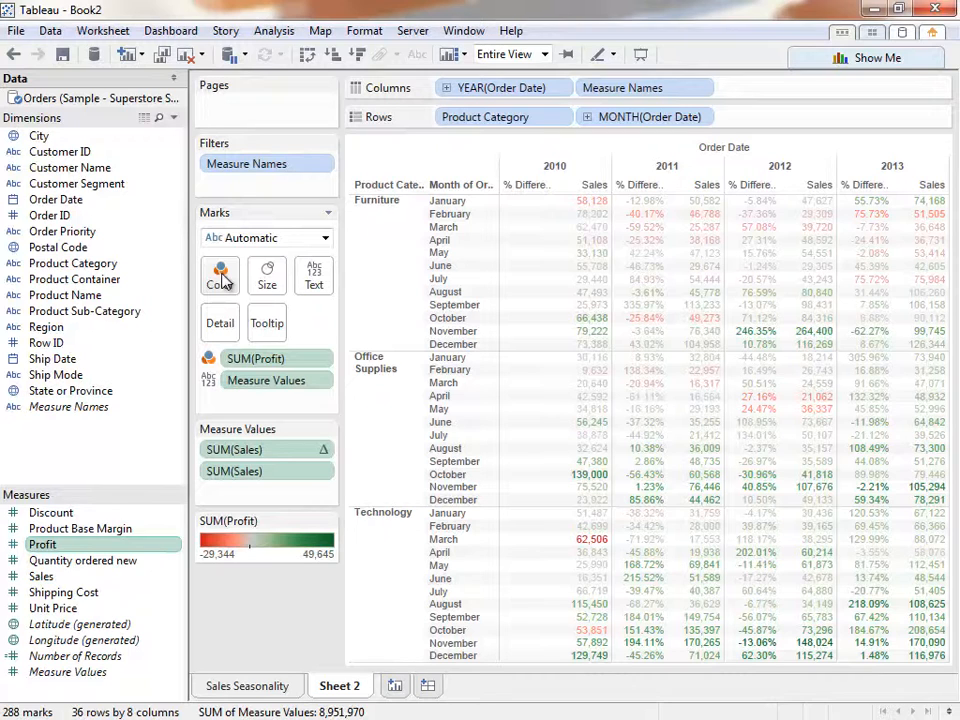
Try stepped colors with the full color range for Profit on the automatic palette, and undo the color edit
click(222, 280)
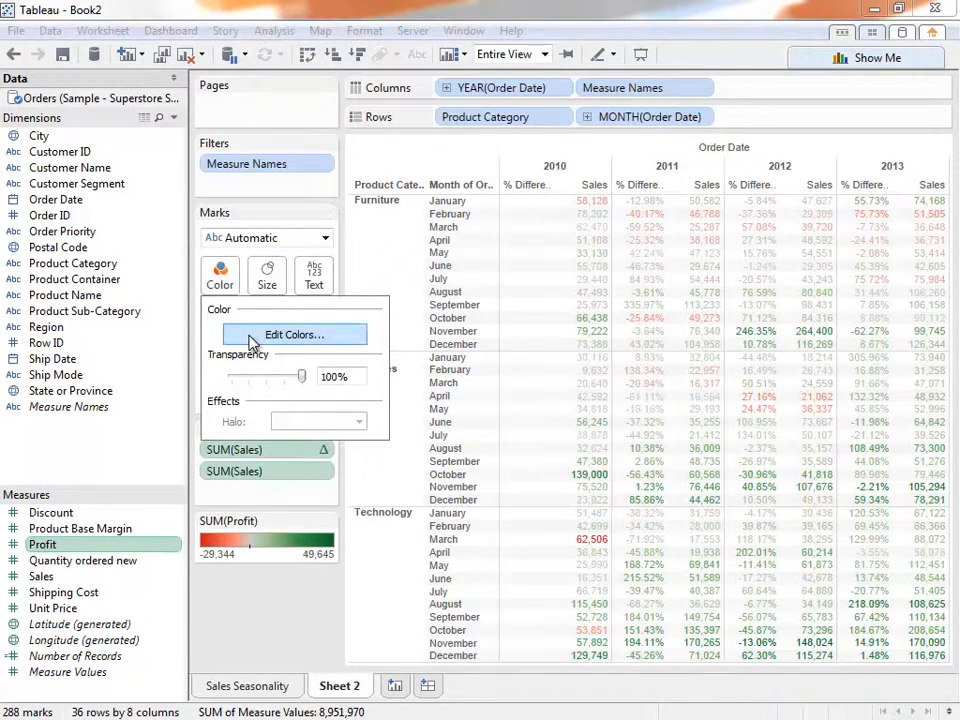
click(251, 338)
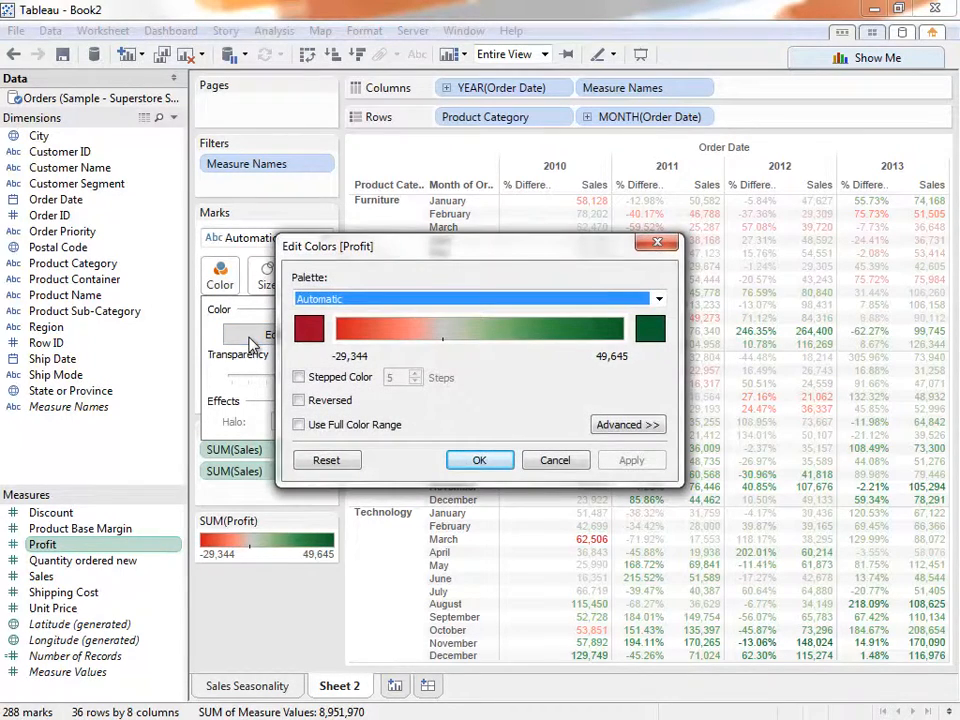
click(340, 300)
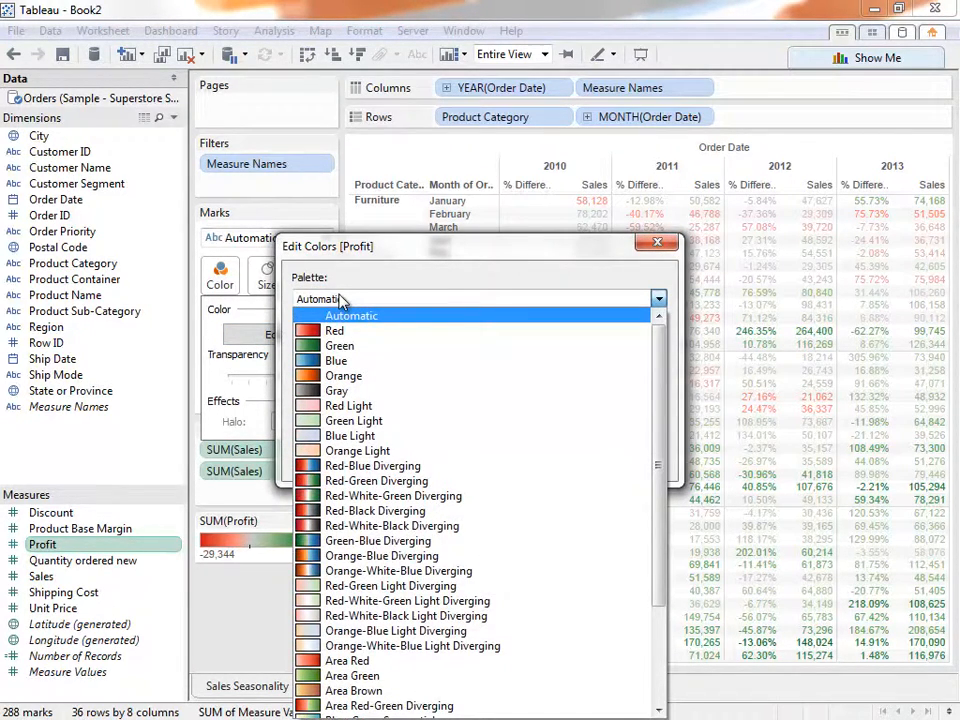
click(345, 315)
click(299, 424)
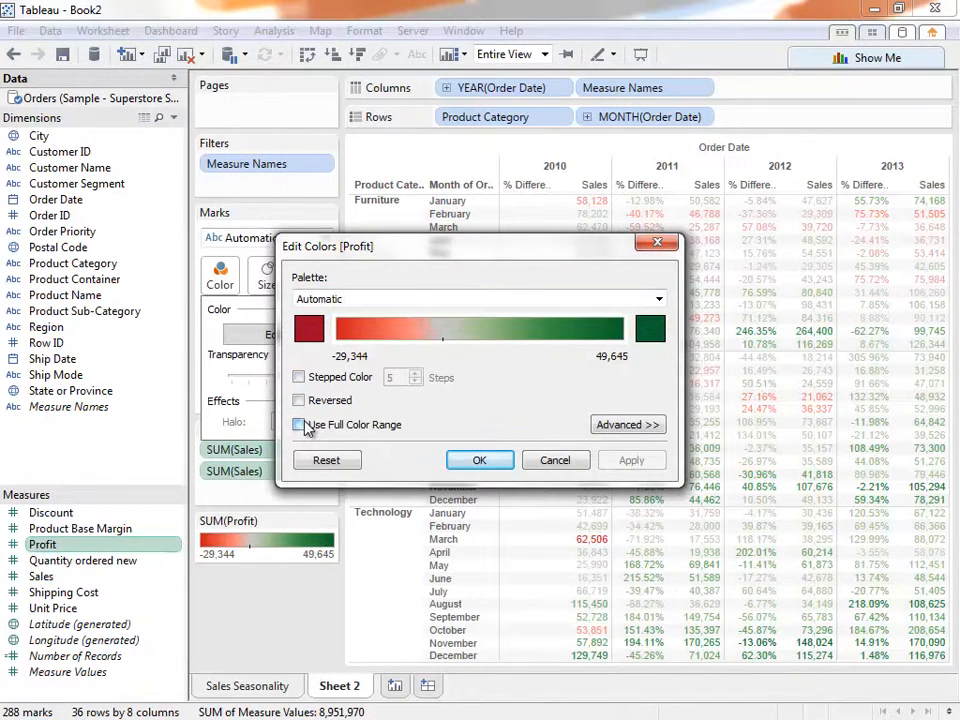
click(300, 377)
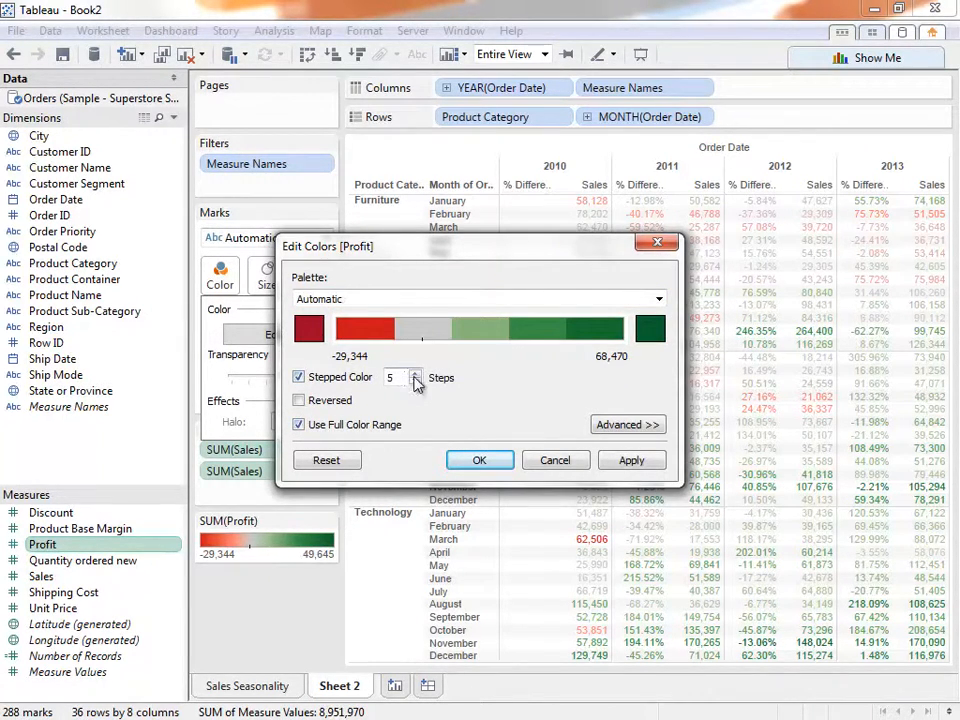
click(480, 461)
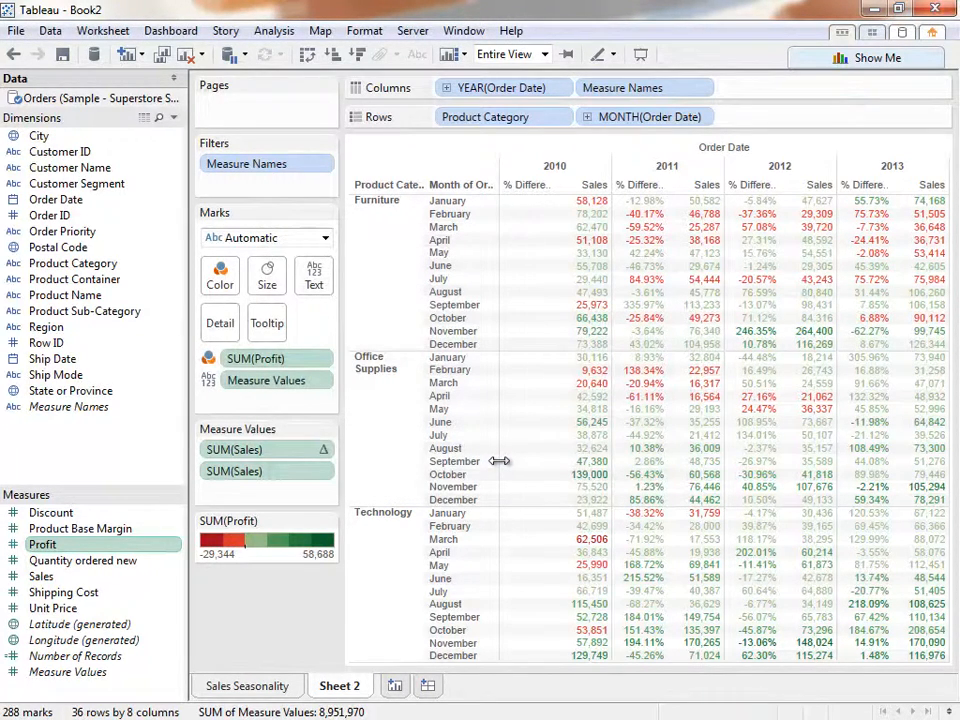
click(13, 56)
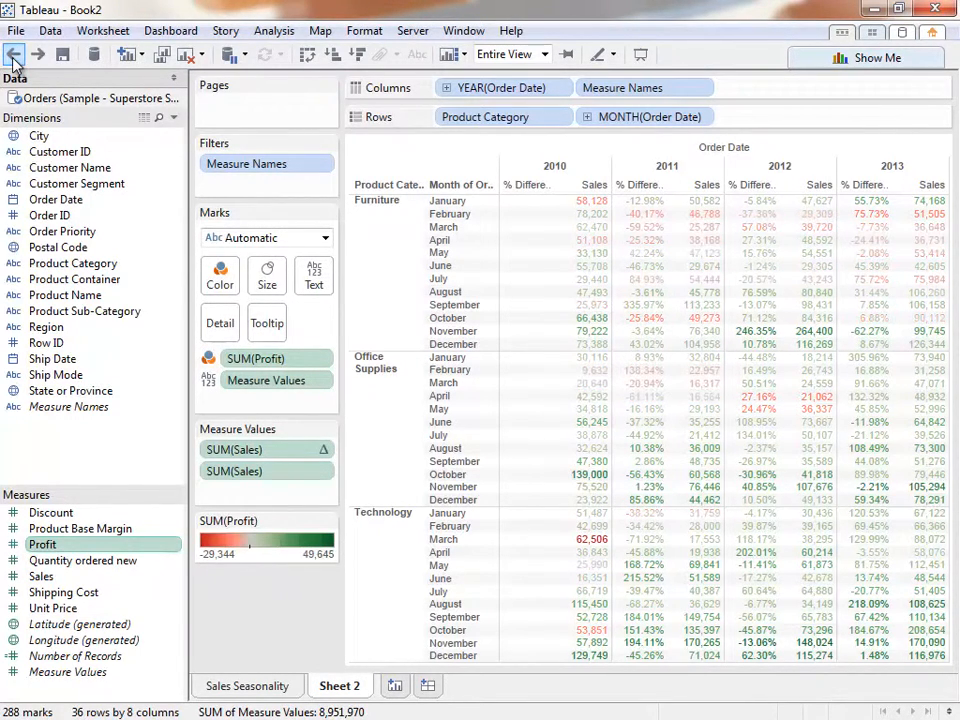
Change the crosstab's mark type to Square and show mark labels on the colored cells
click(228, 238)
click(244, 340)
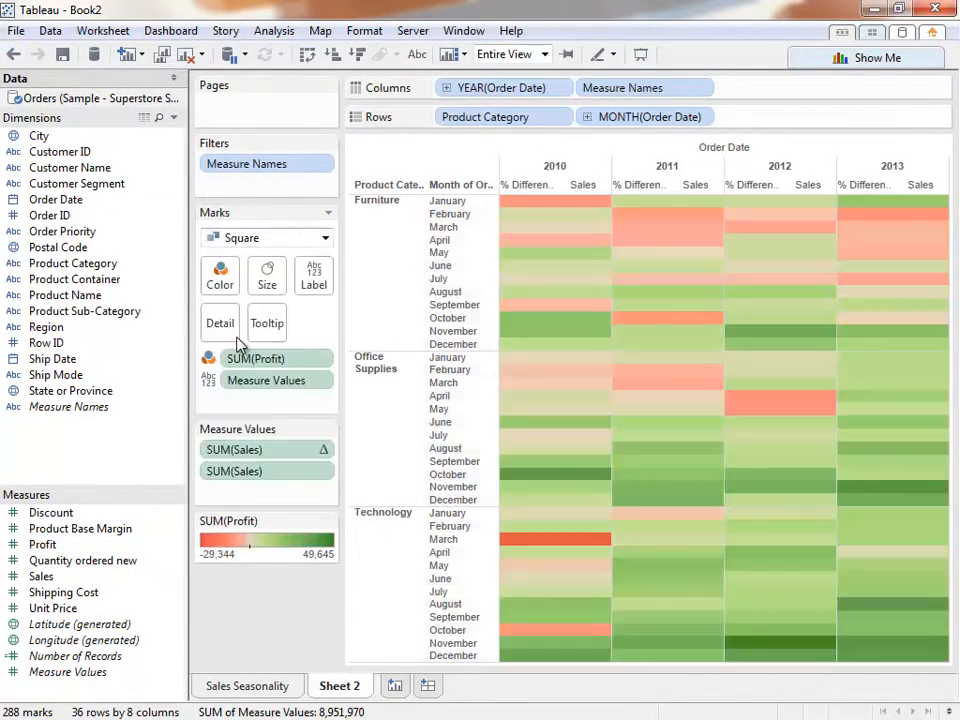
click(314, 281)
click(356, 315)
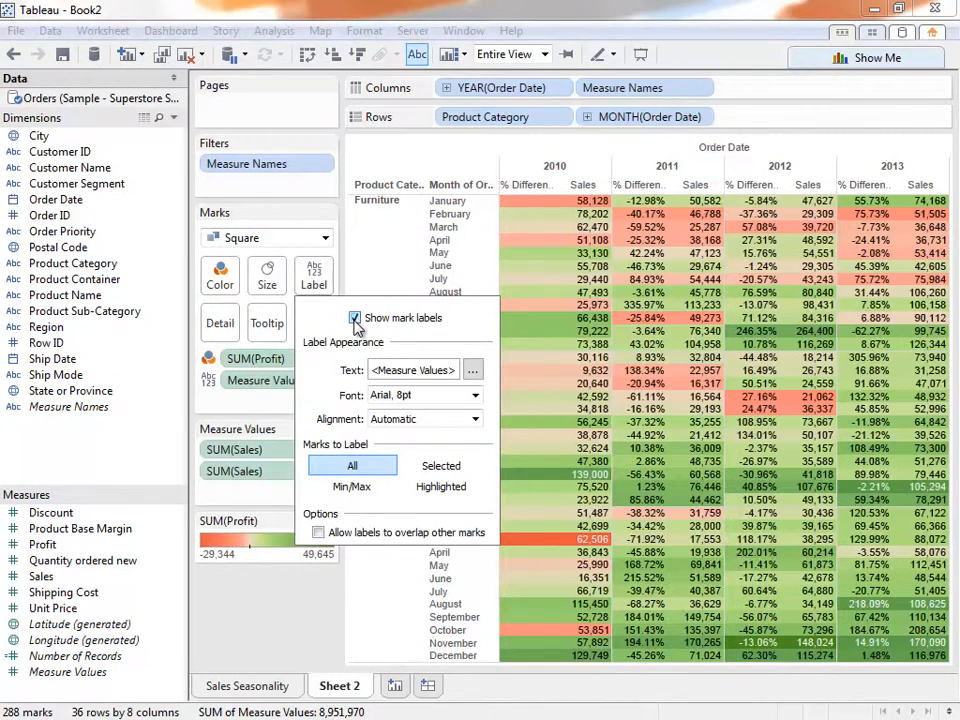
click(315, 281)
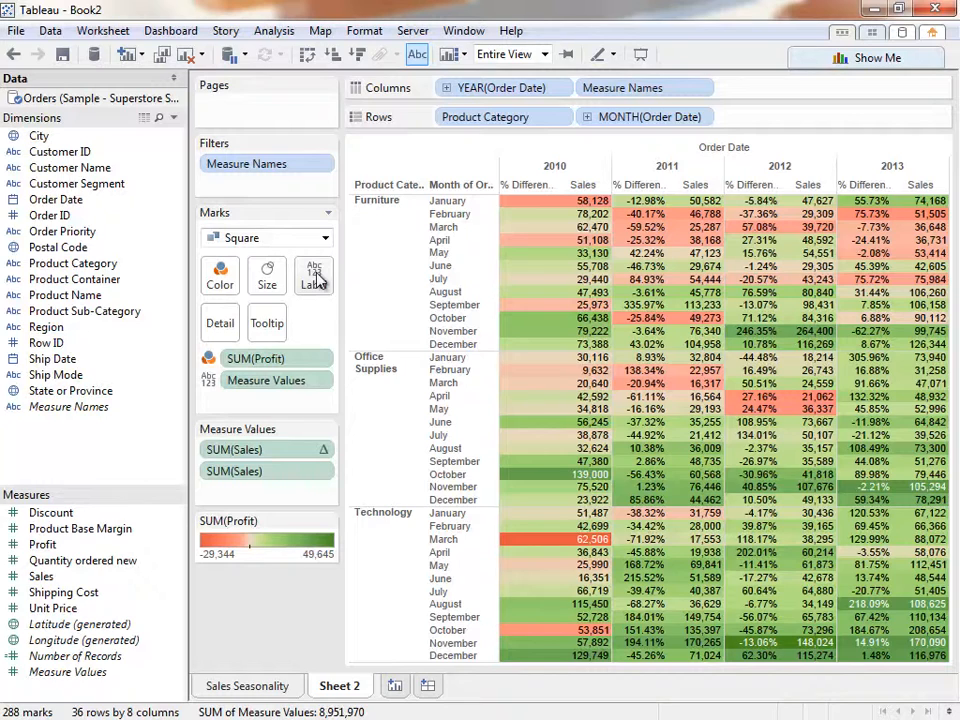
Rename the Sheet 2 worksheet as "Crosstab"
right_click(348, 692)
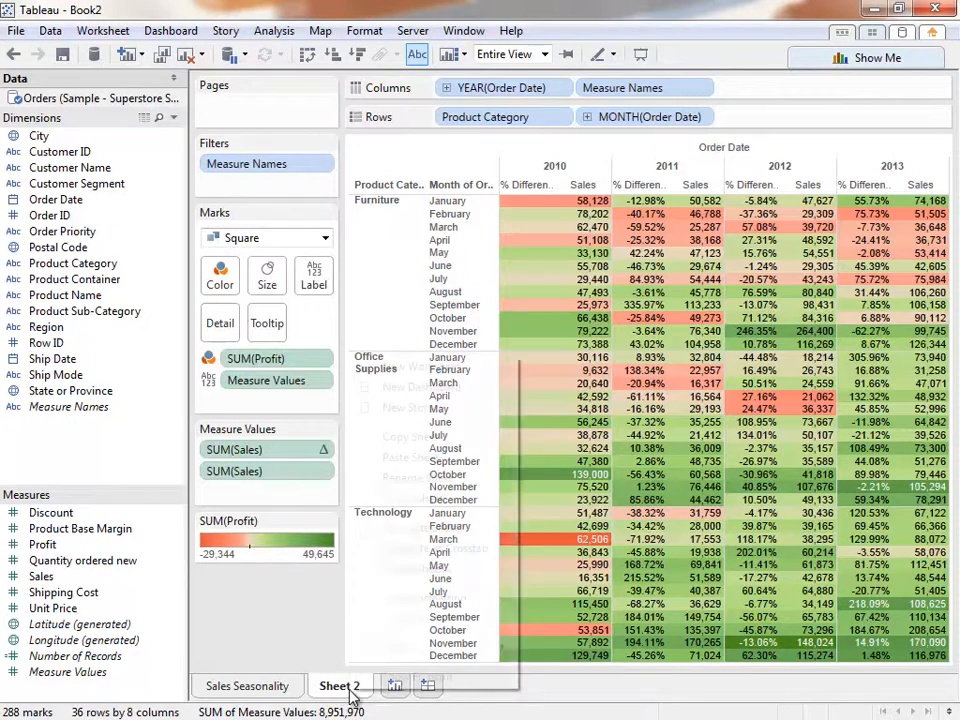
click(404, 479)
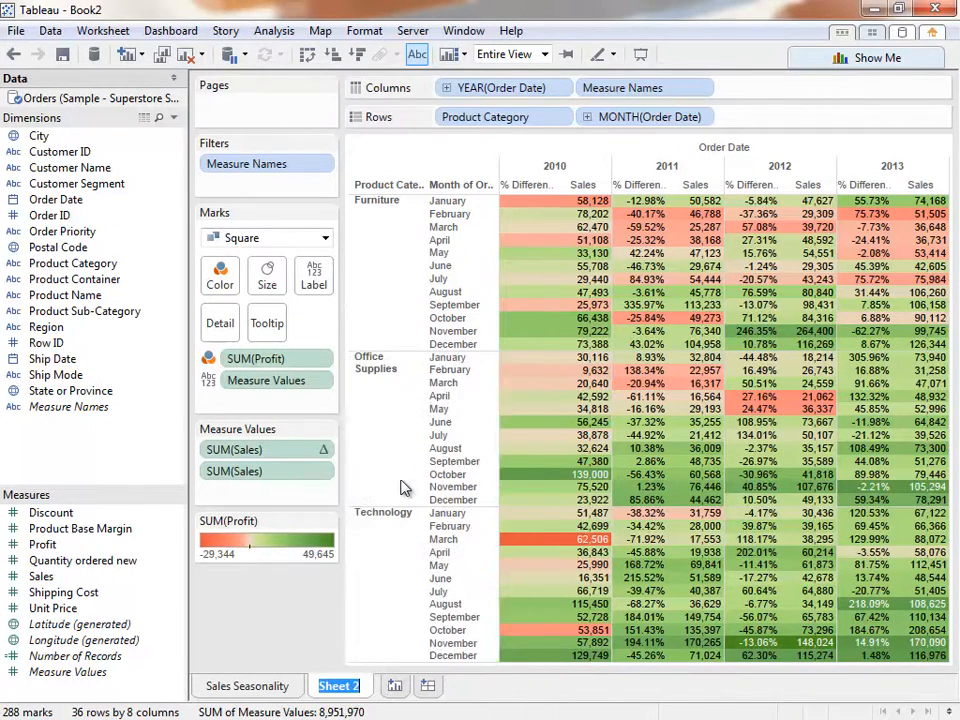
text(Crosstab)
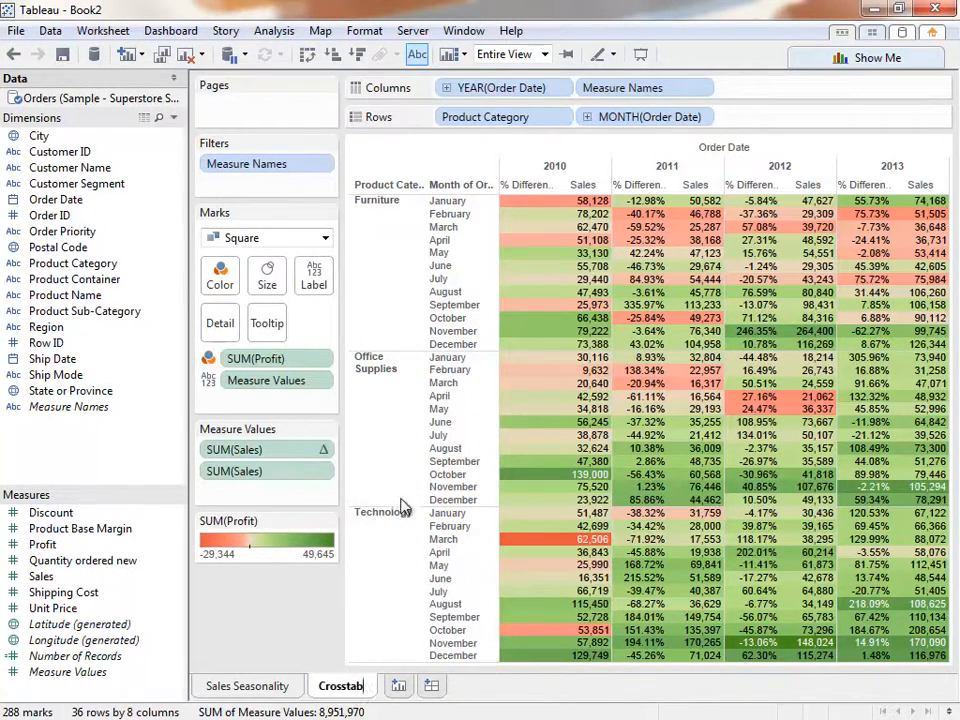
Add a new worksheet and open Show Me, placing it beside the data fields
click(400, 688)
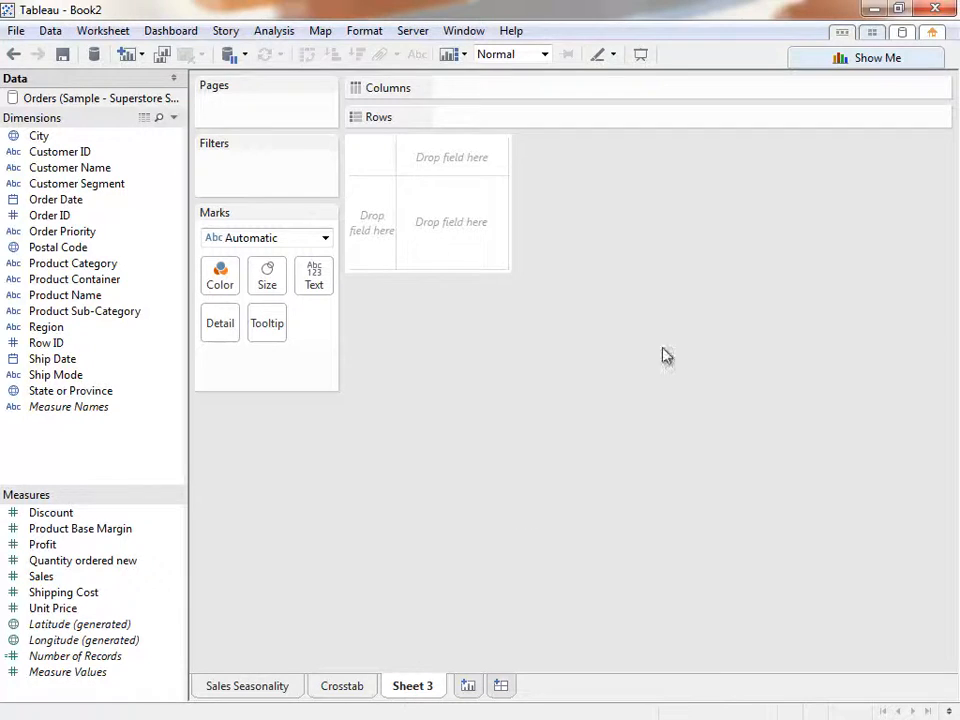
click(897, 58)
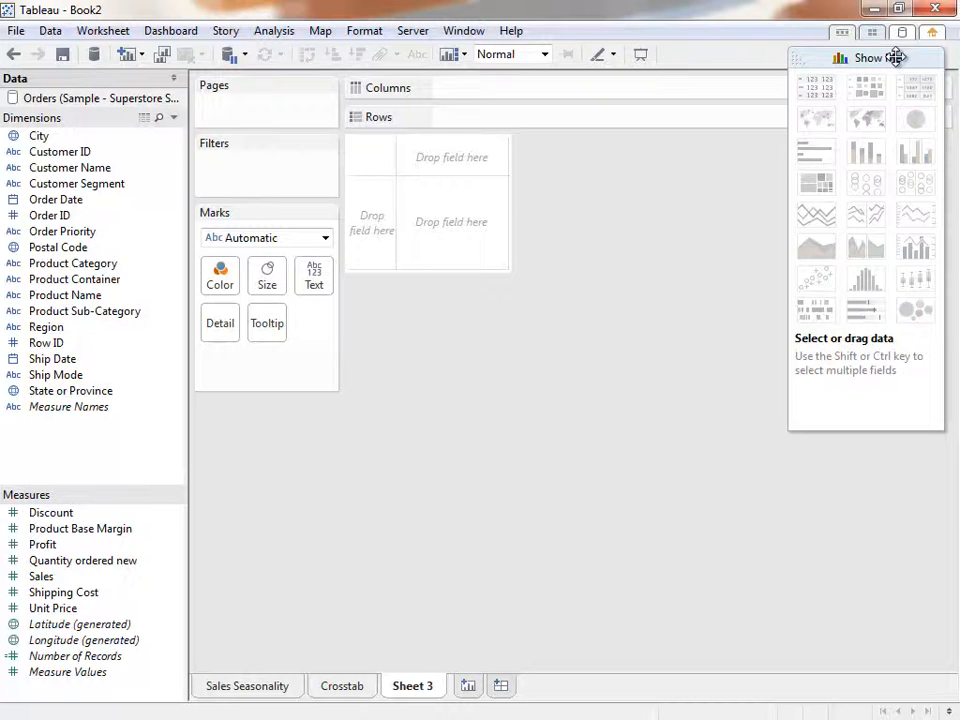
drag(897, 57, 303, 220)
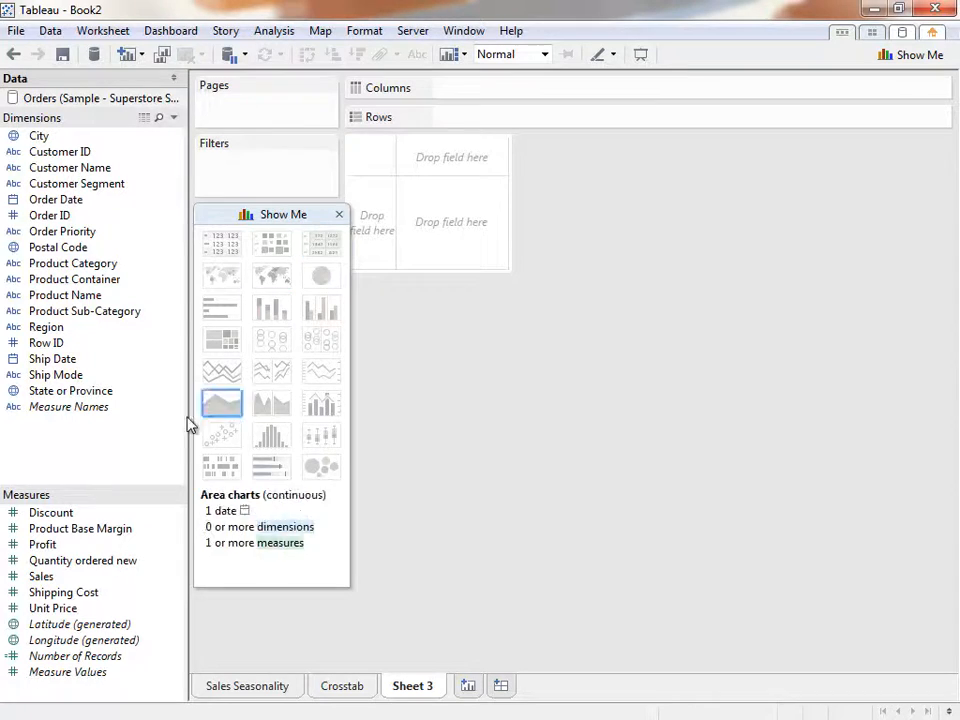
Try Sales by State or Province as horizontal bars, switch the view to a symbol map, and close Show Me
click(141, 578)
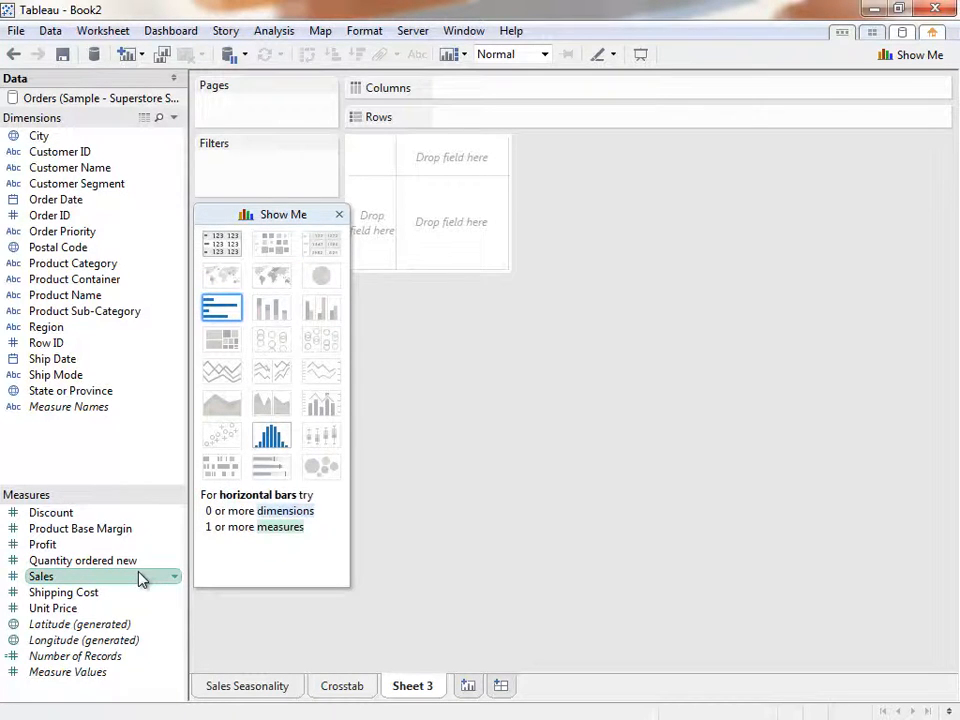
ctrl+click(112, 394)
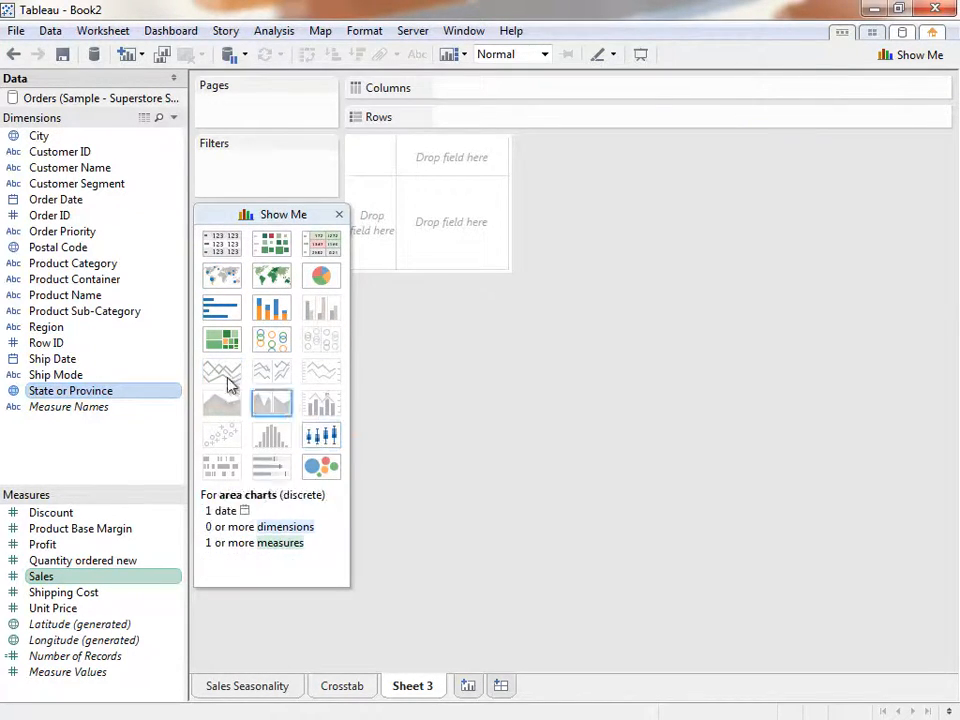
click(222, 343)
click(221, 308)
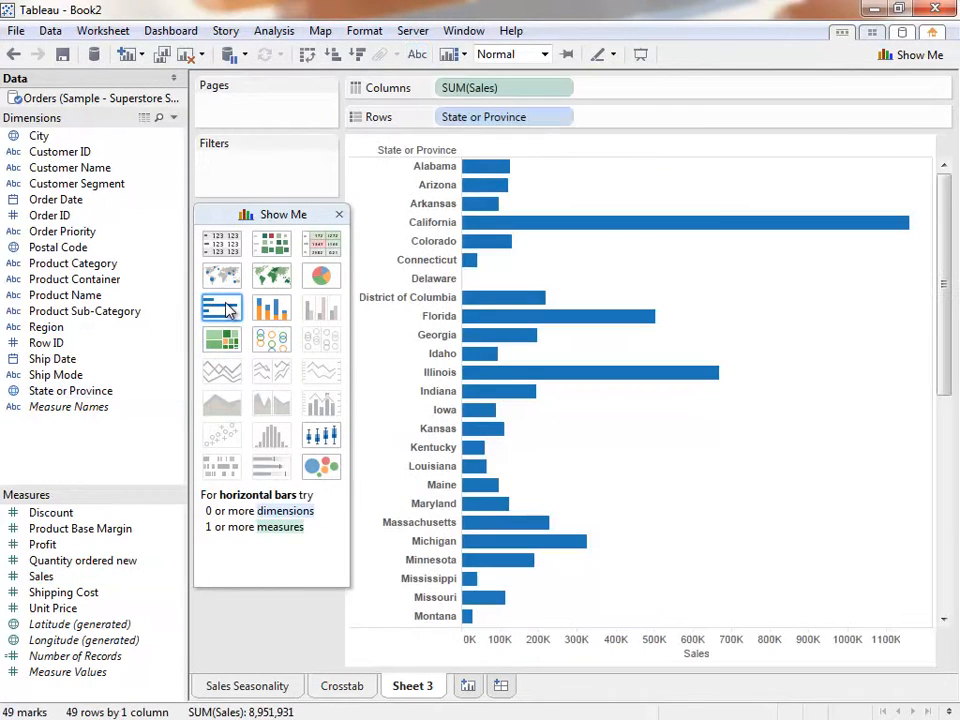
click(224, 275)
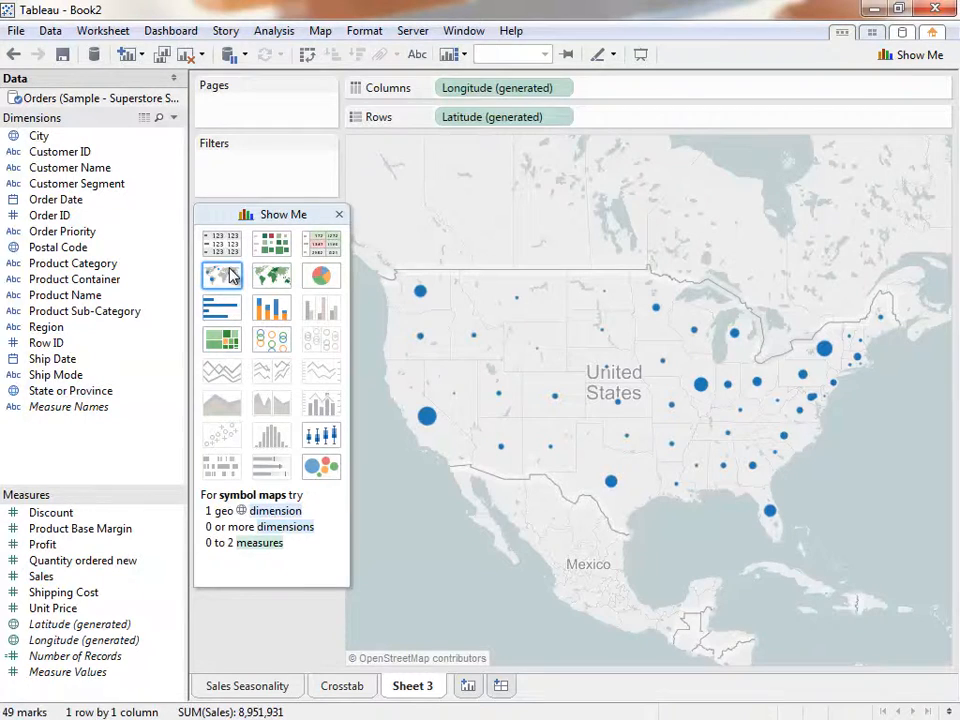
click(339, 216)
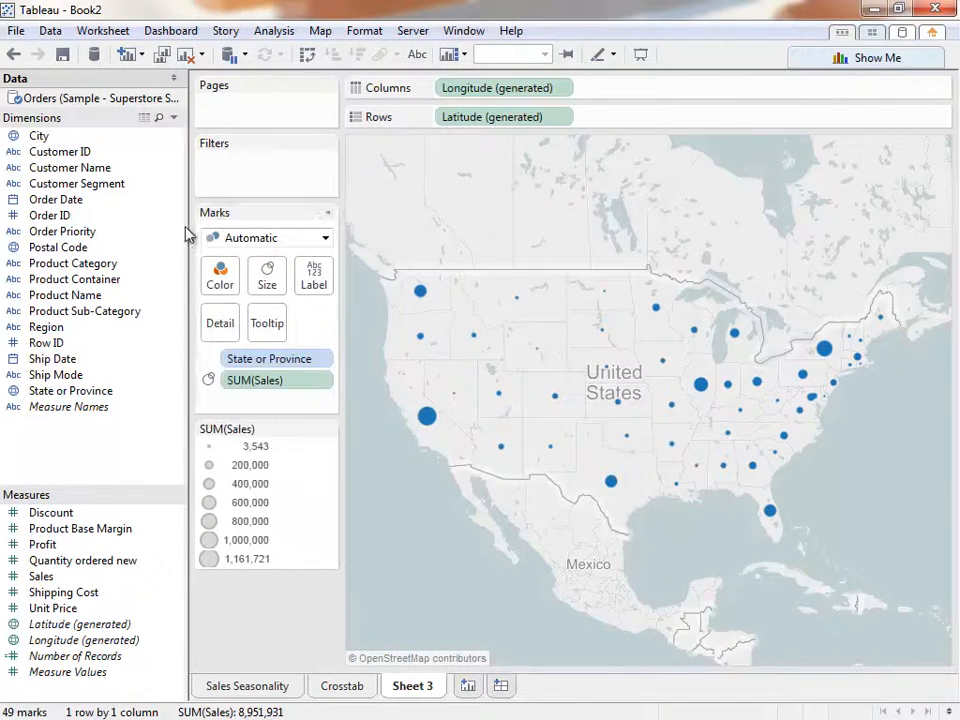
Add City to the map's level of detail and enlarge the circle marks
drag(115, 143, 508, 306)
click(266, 278)
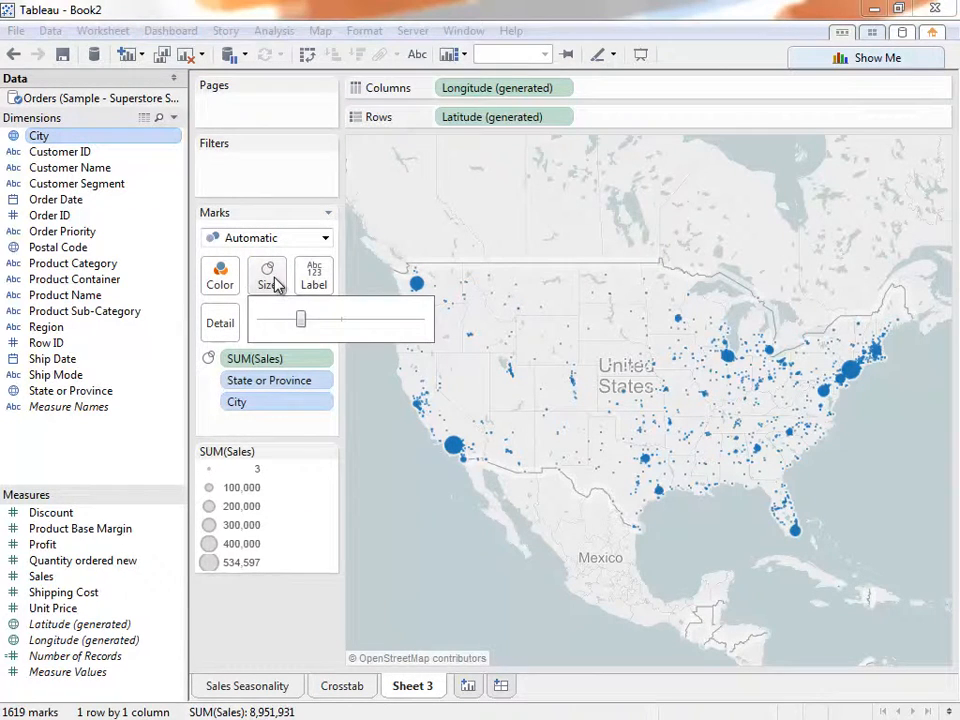
drag(305, 325, 355, 327)
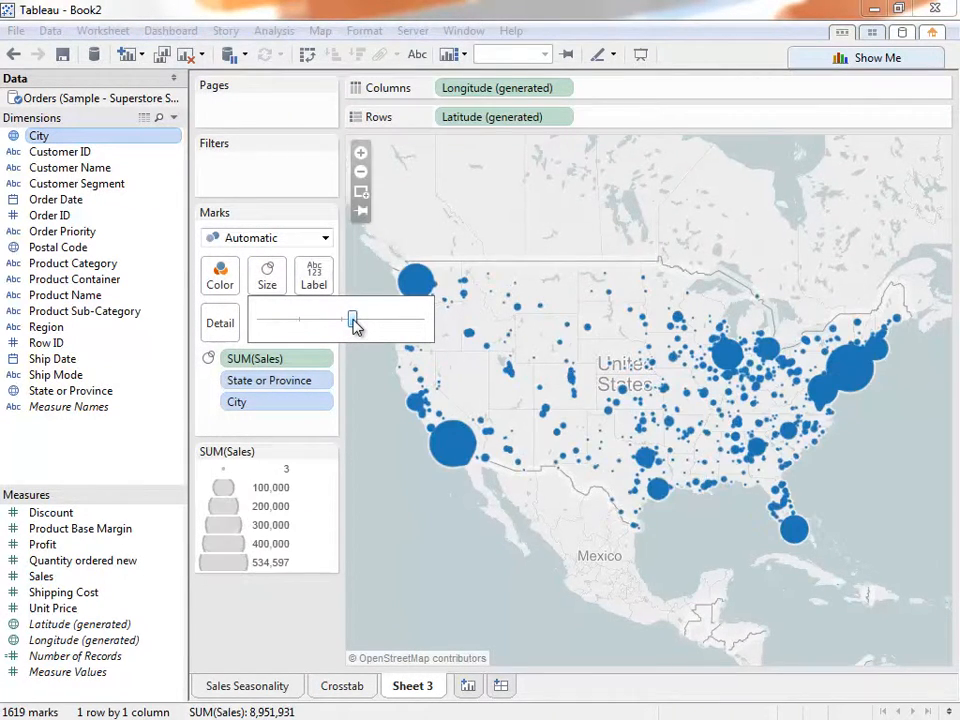
Set the map marks' transparency to 64% and give them a dark gray border
click(219, 280)
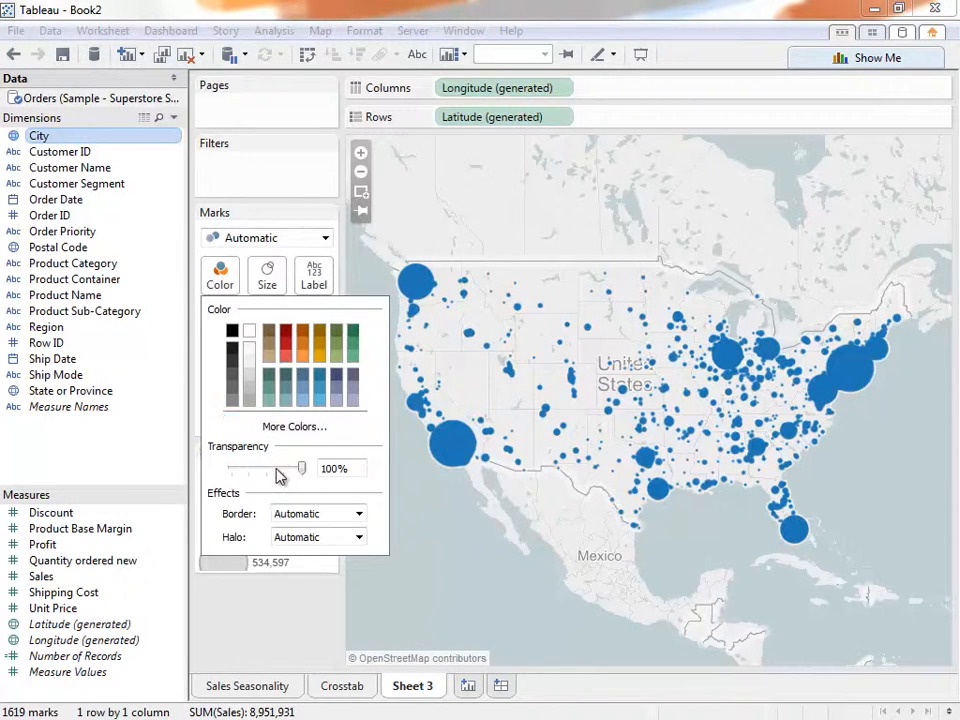
drag(300, 466, 280, 475)
click(324, 514)
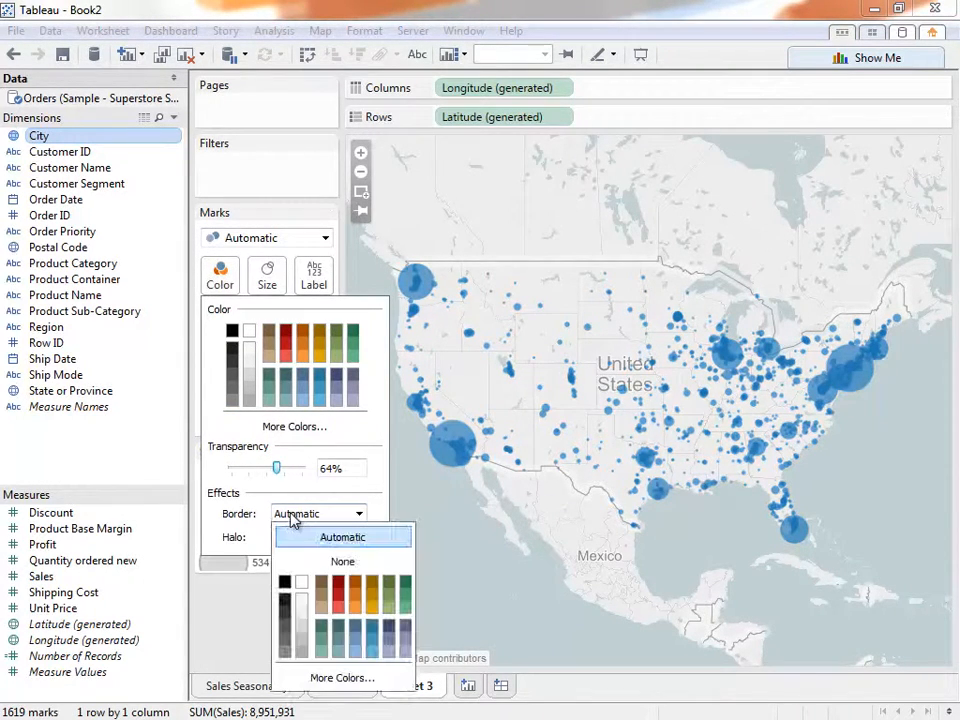
click(287, 625)
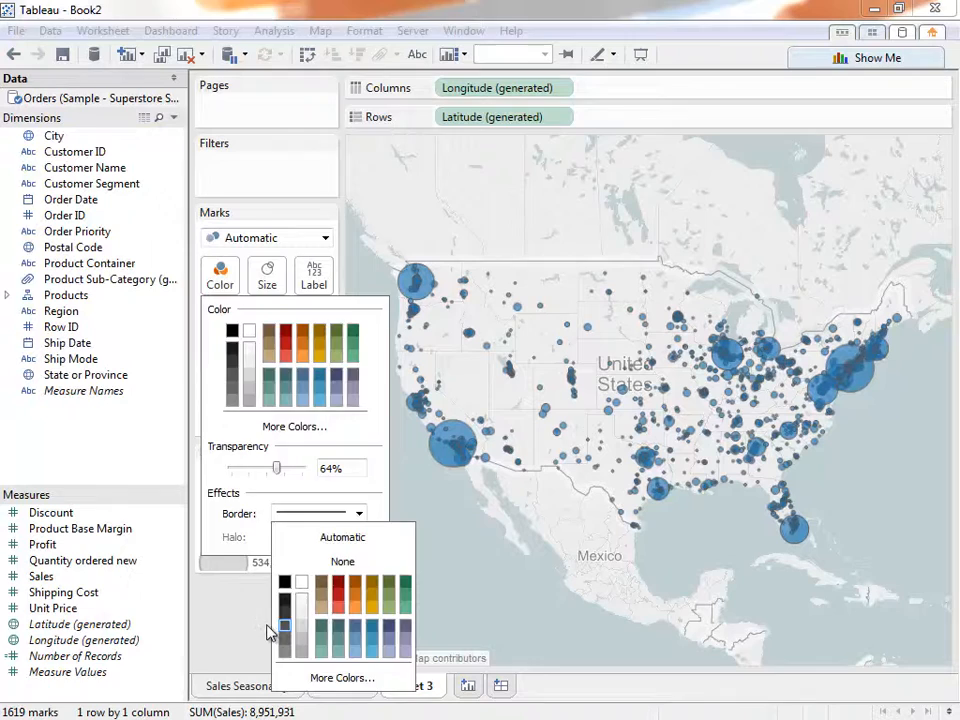
click(267, 625)
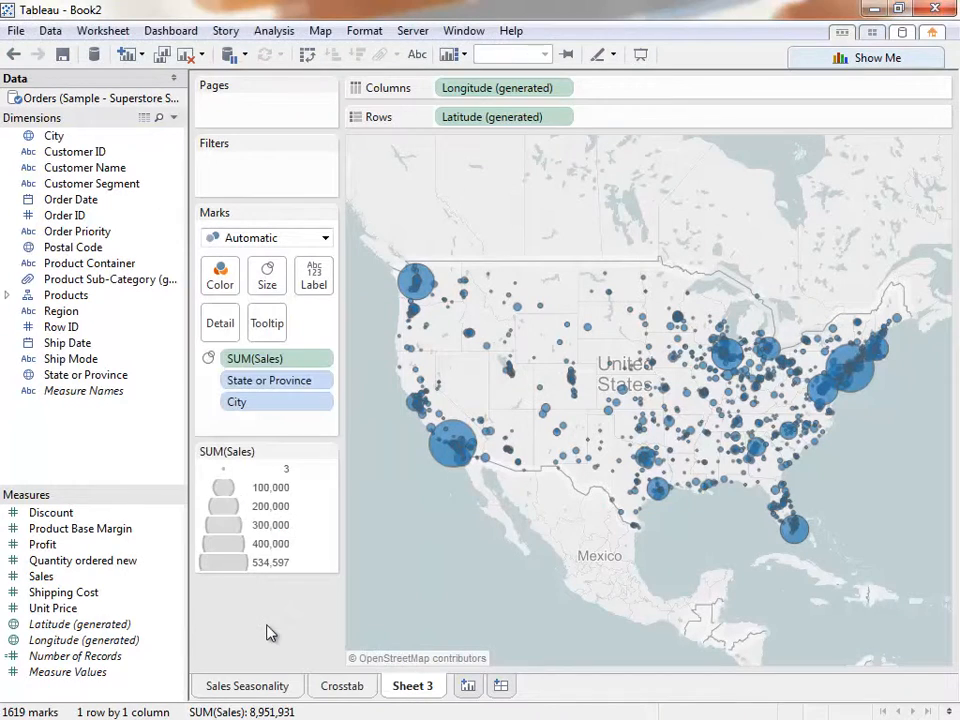
Hide the Sales size legend and color the map marks by Profit
click(330, 451)
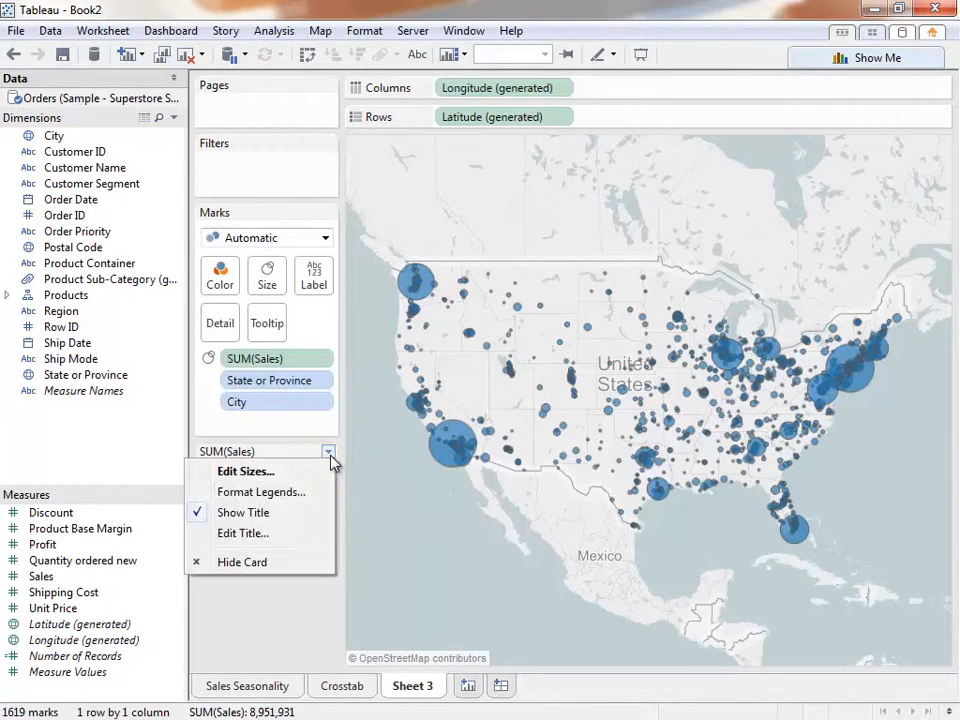
click(302, 563)
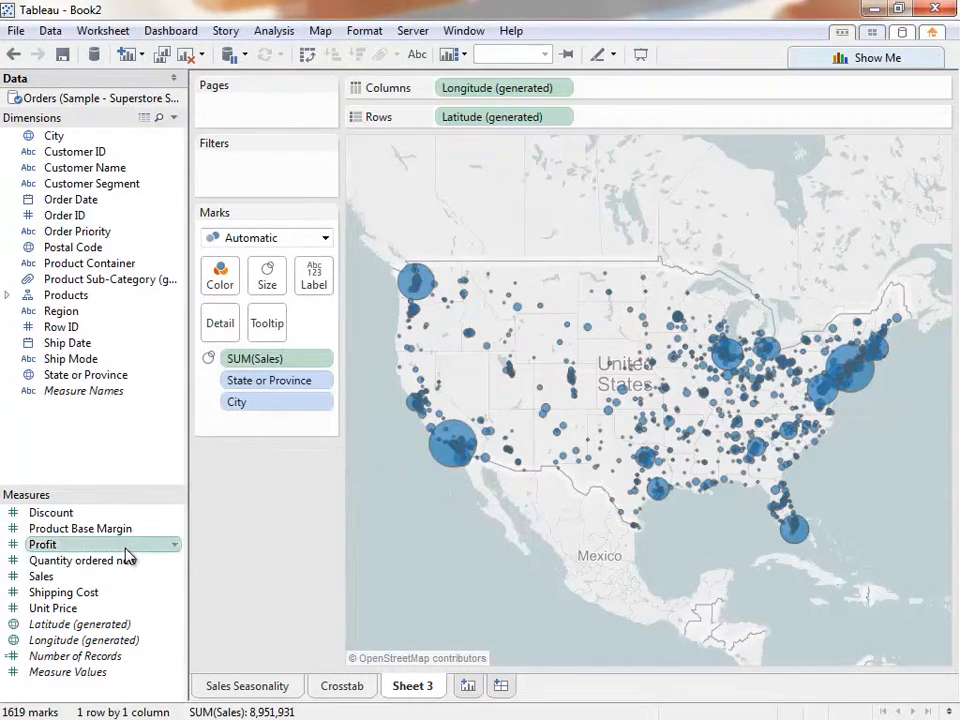
drag(122, 547, 224, 282)
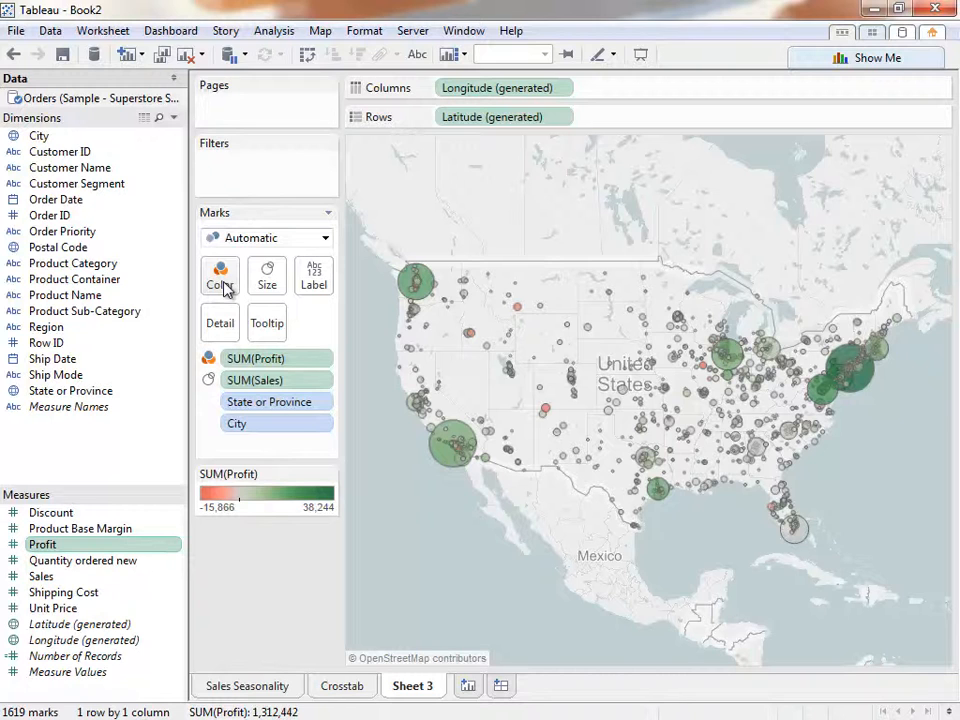
Filter the map by Product Category to include only Furniture
drag(107, 265, 232, 180)
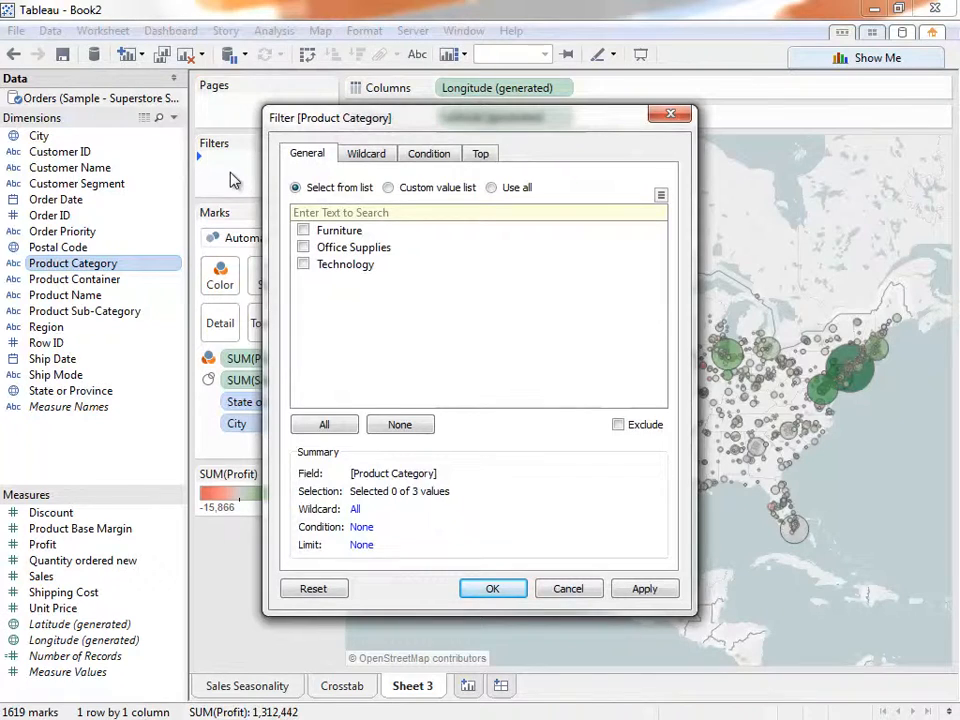
click(304, 231)
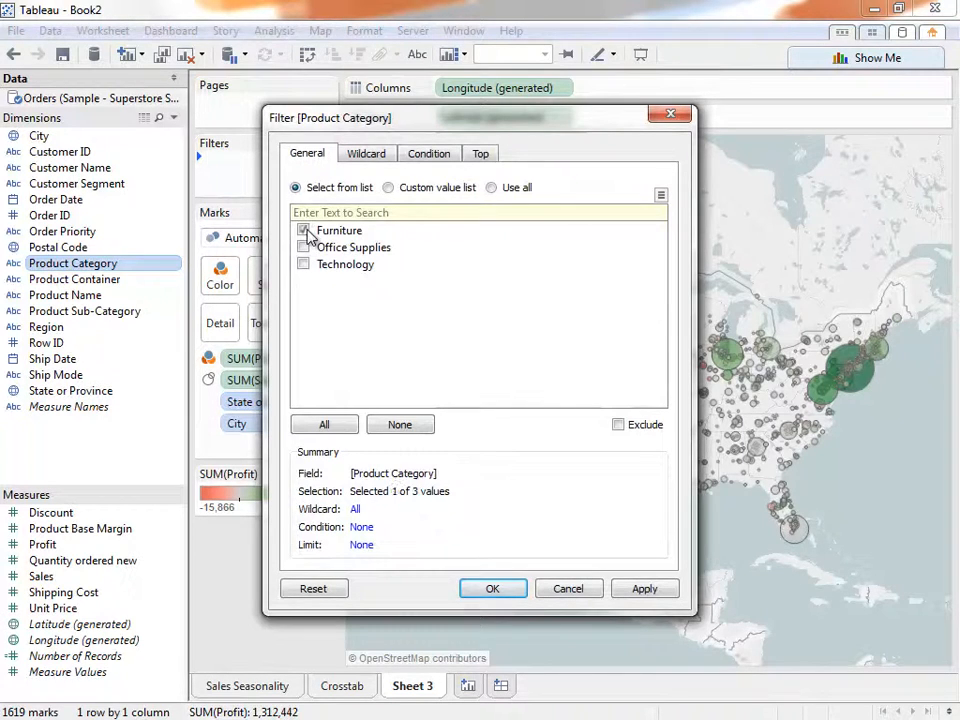
click(493, 589)
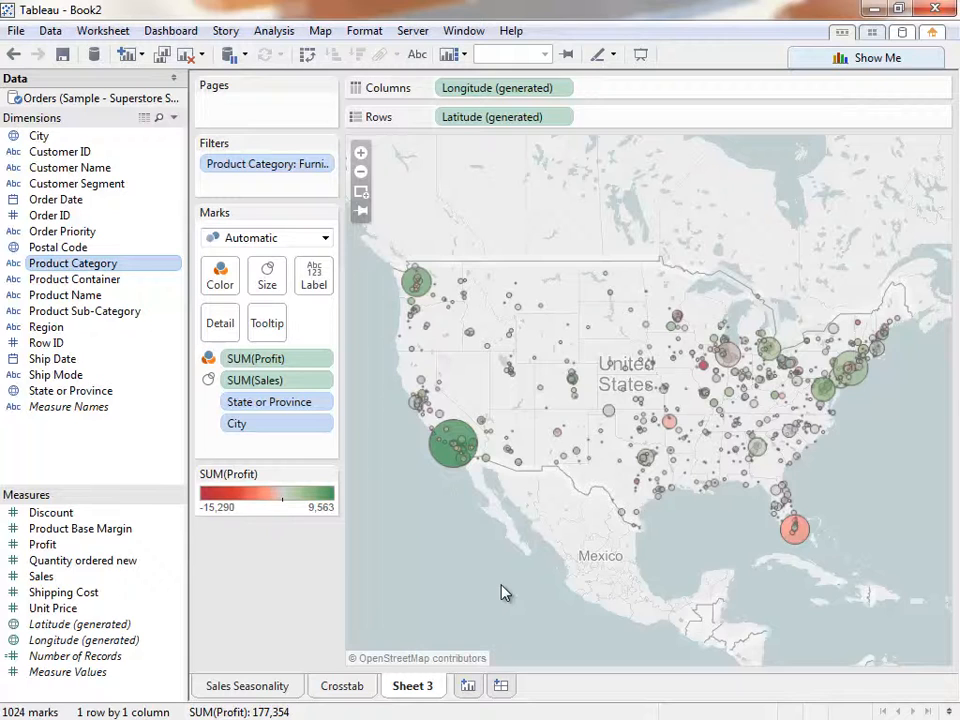
Show a quick filter for Product Category below the Profit color legend and make it a Single Value (List)
right_click(300, 168)
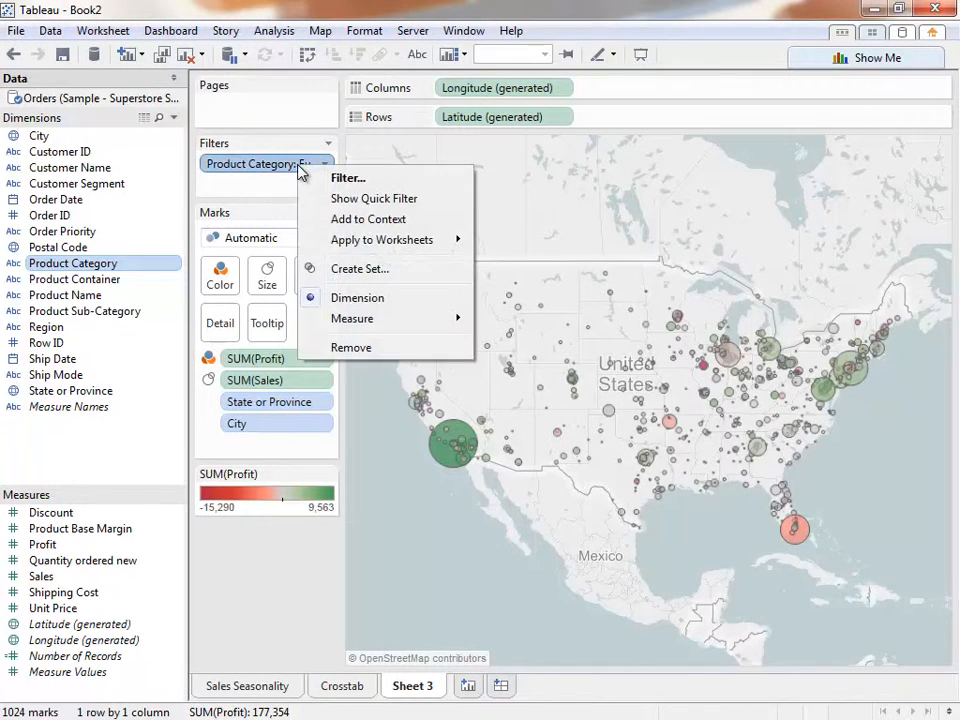
click(335, 210)
drag(846, 144, 302, 549)
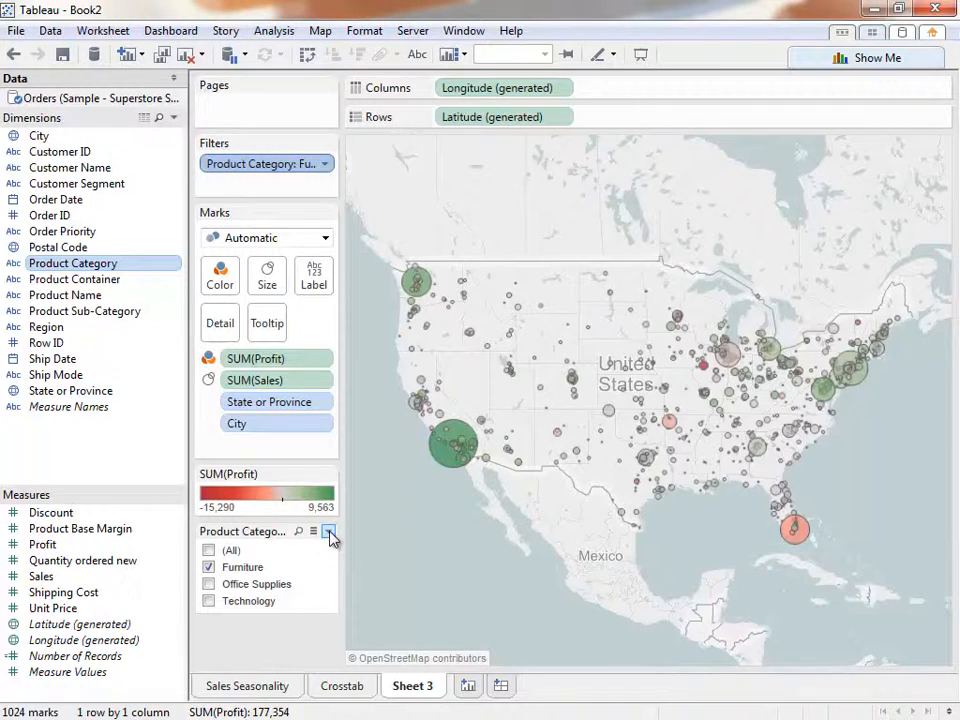
click(329, 532)
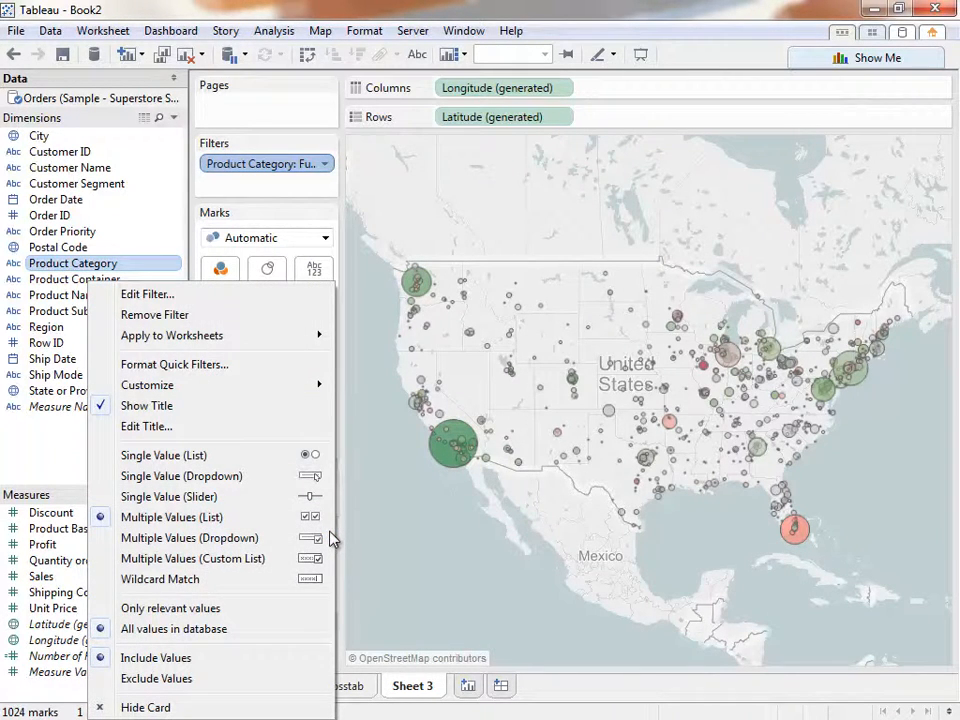
click(255, 459)
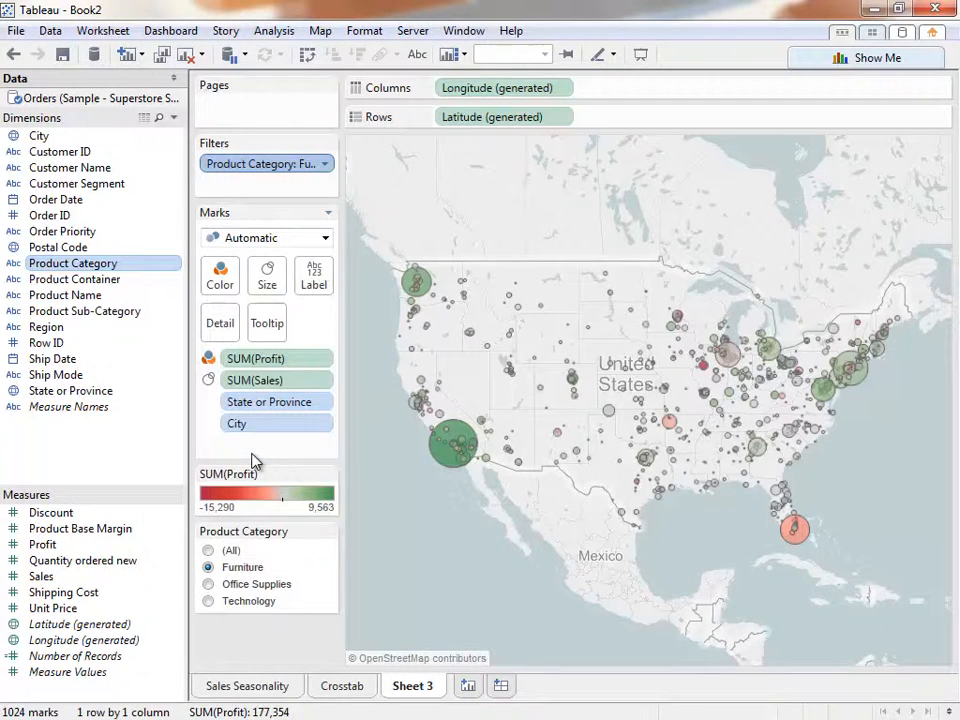
Switch the map's Product Category filter to Office Supplies and Technology, and set it to (All)
click(209, 584)
click(209, 601)
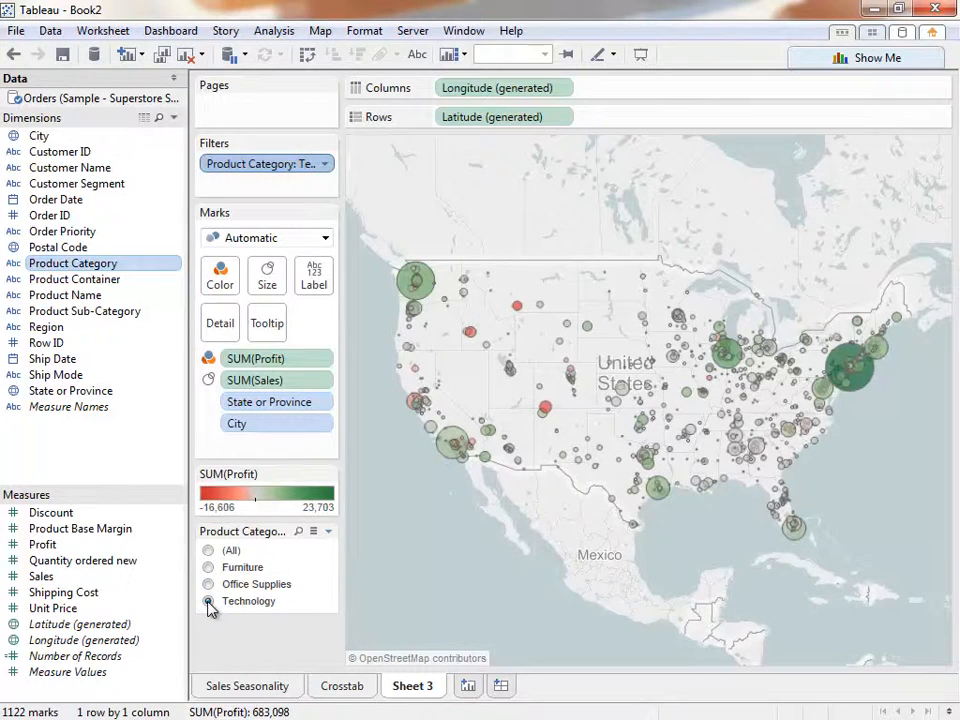
click(209, 551)
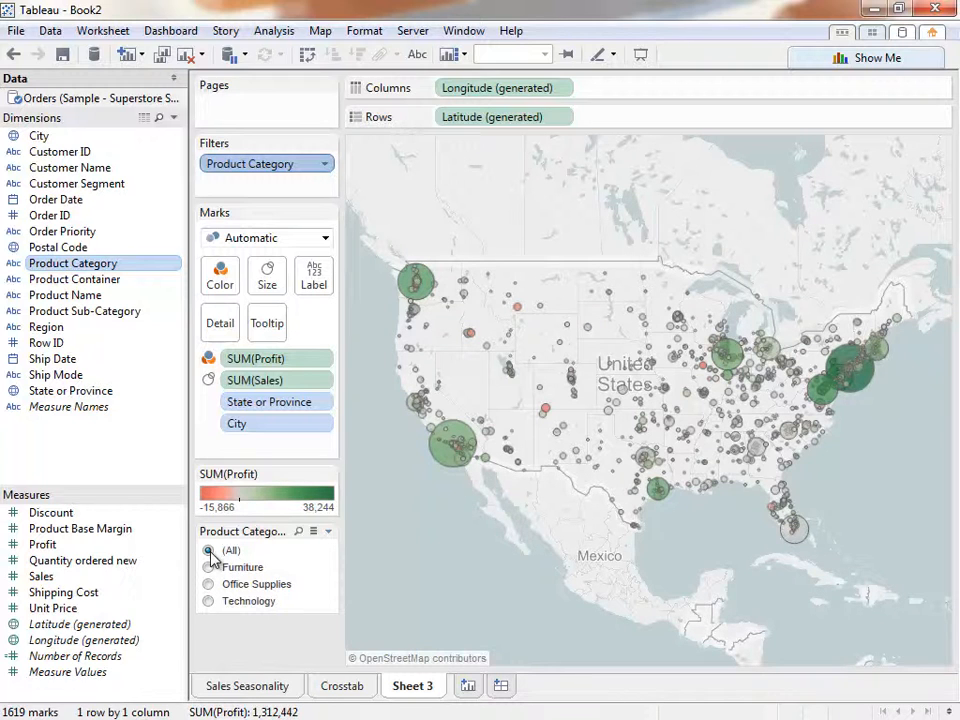
right_click(93, 560)
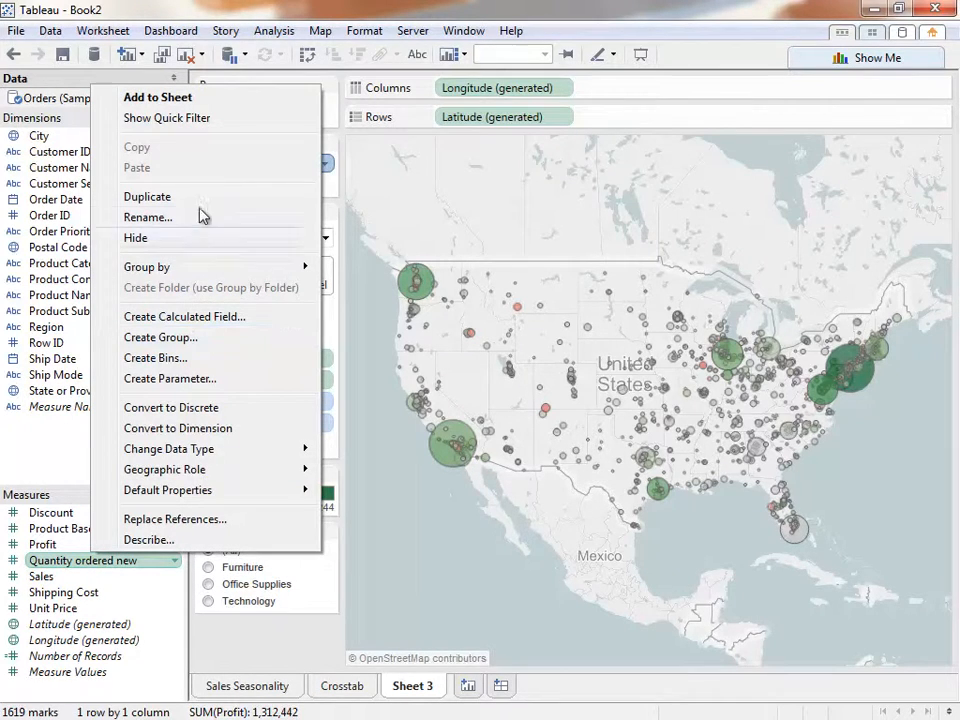
click(231, 662)
Rename the map worksheet as Regional Sales and Profits
double_click(412, 686)
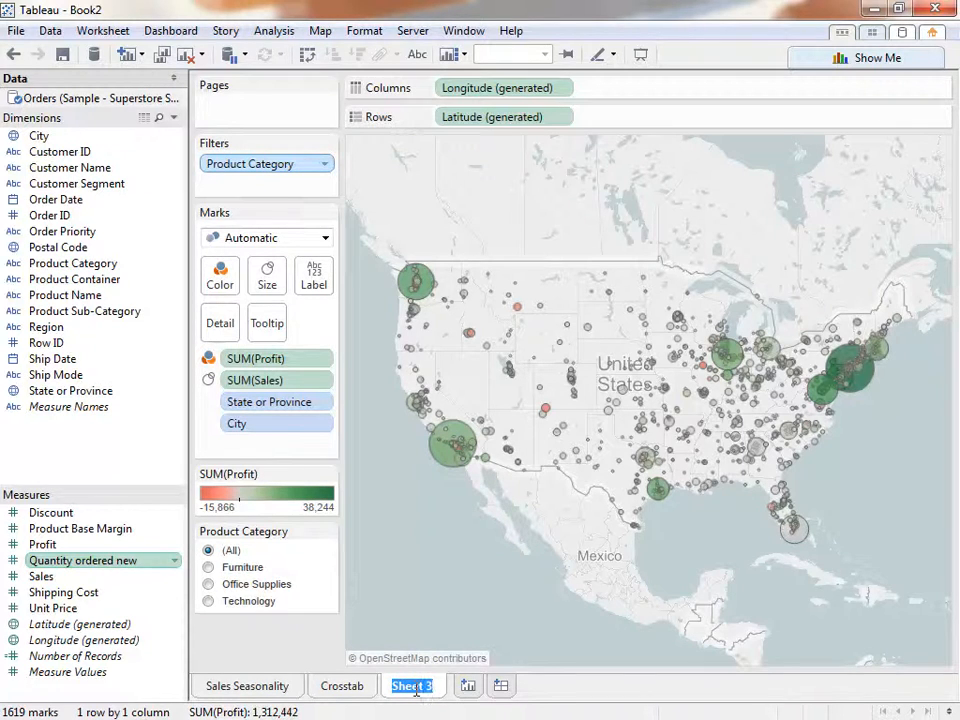
text(Regional Sales and Profits)
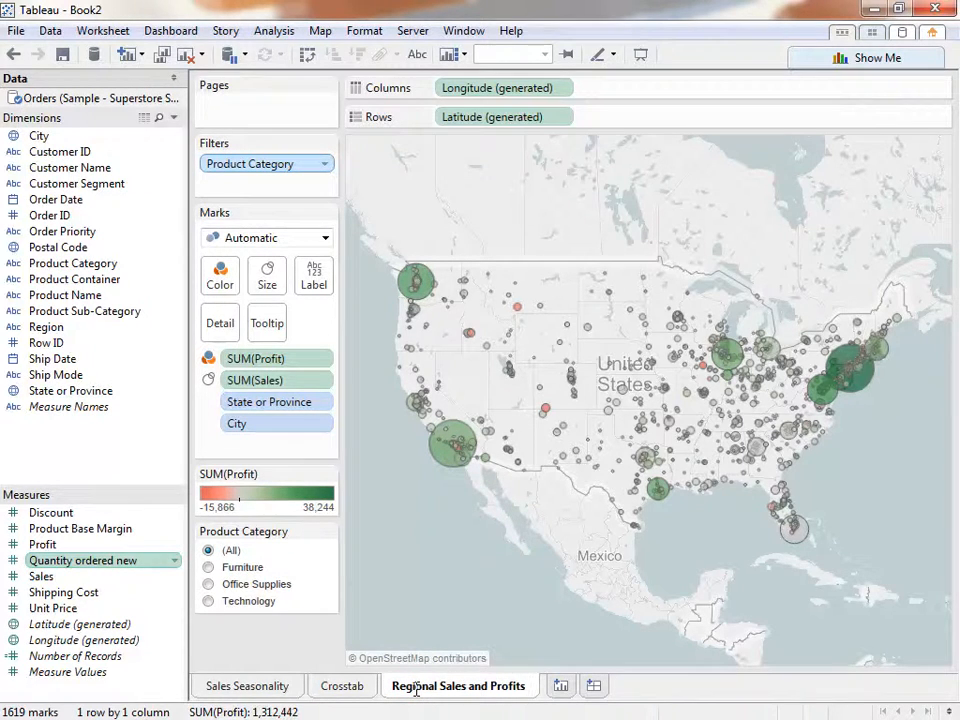
key(Return)
Add a new worksheet and select Product Category, Product Sub-Category and Sales as the fields for a Show Me chart
click(560, 687)
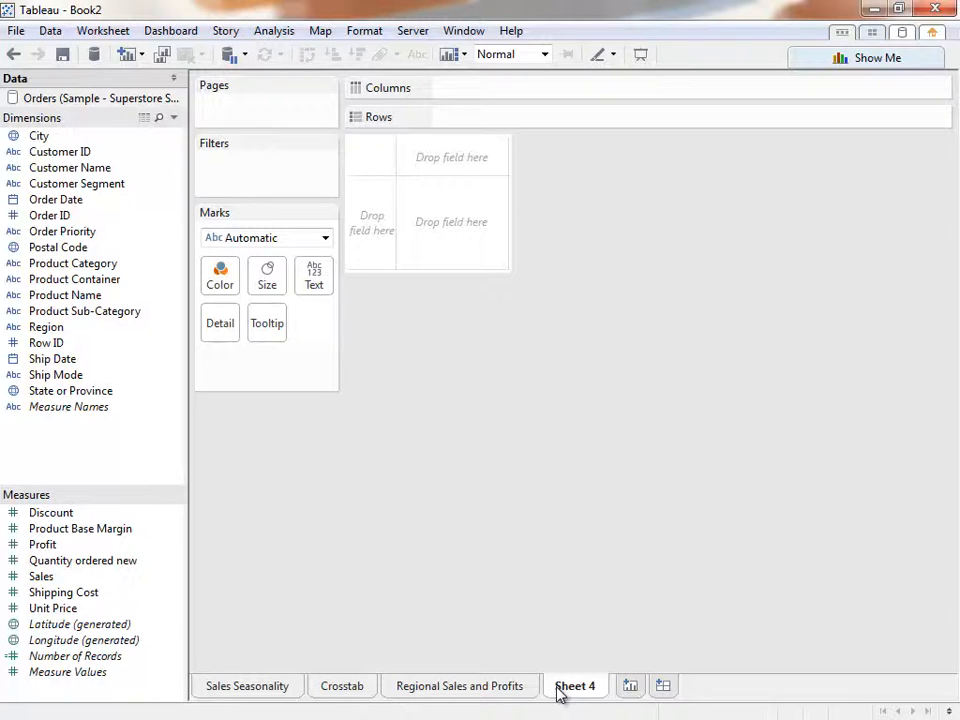
click(855, 60)
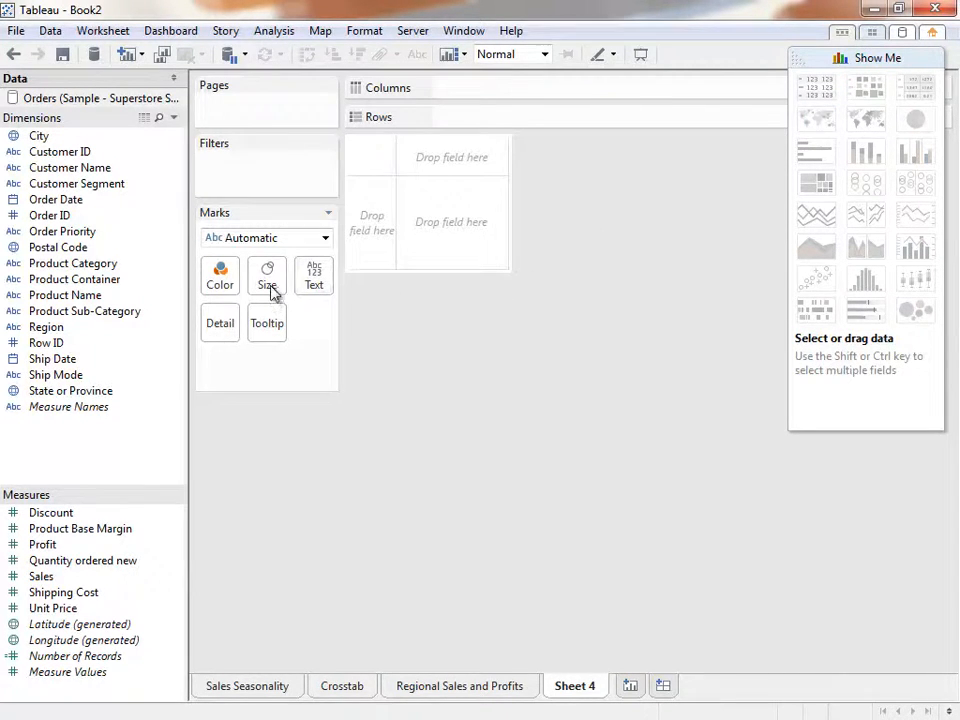
click(140, 268)
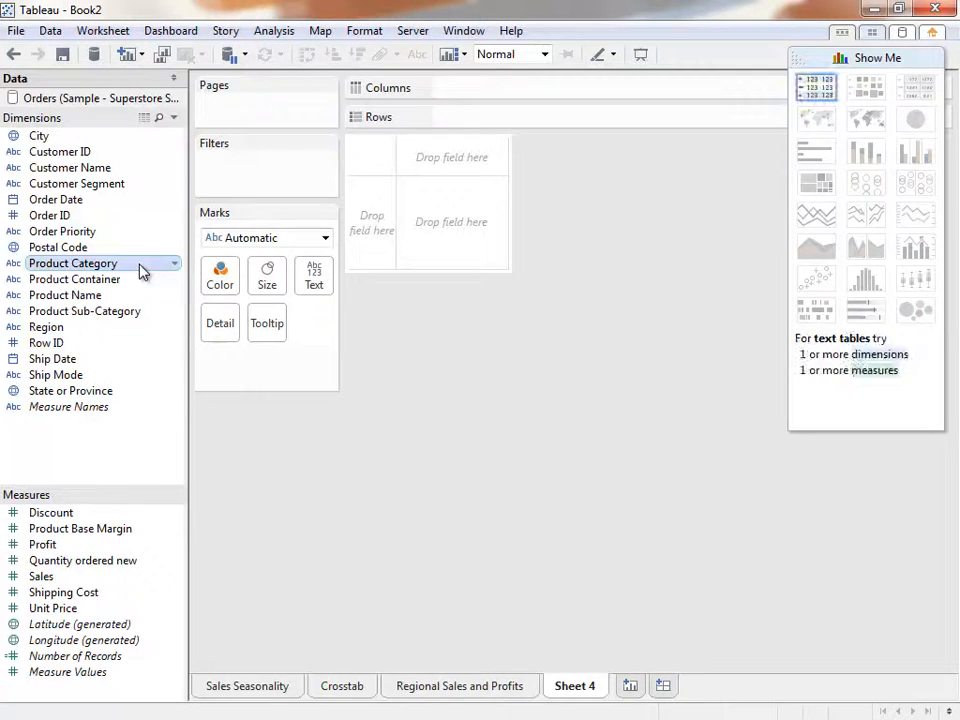
ctrl+click(138, 314)
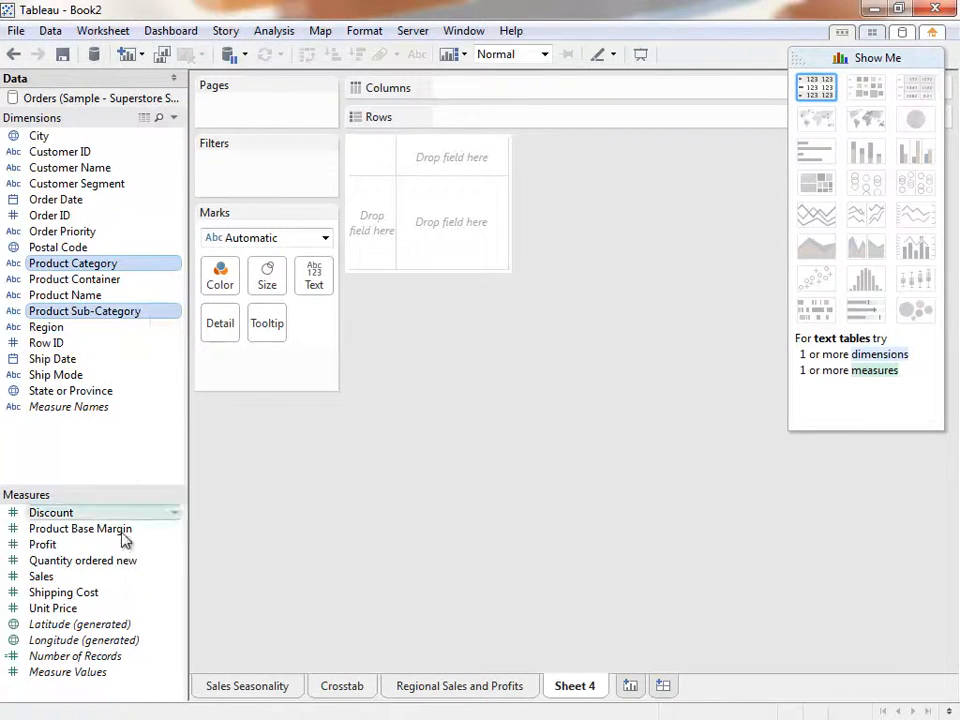
ctrl+click(118, 578)
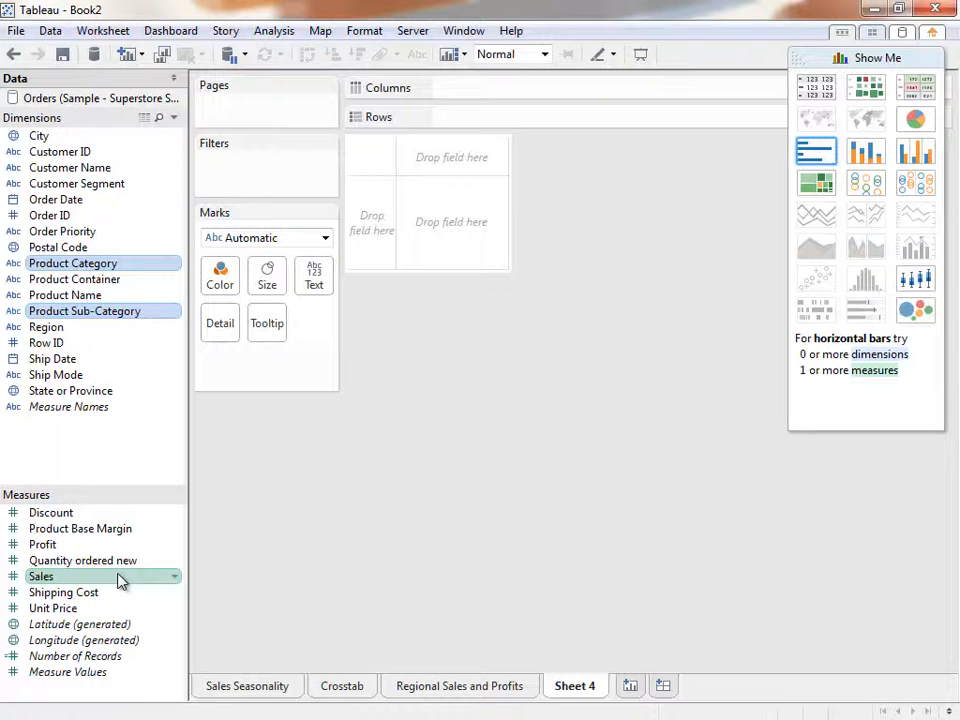
Try alternative Show Me charts such as a treemap for the selected fields, and settle on horizontal bars
click(917, 283)
click(816, 183)
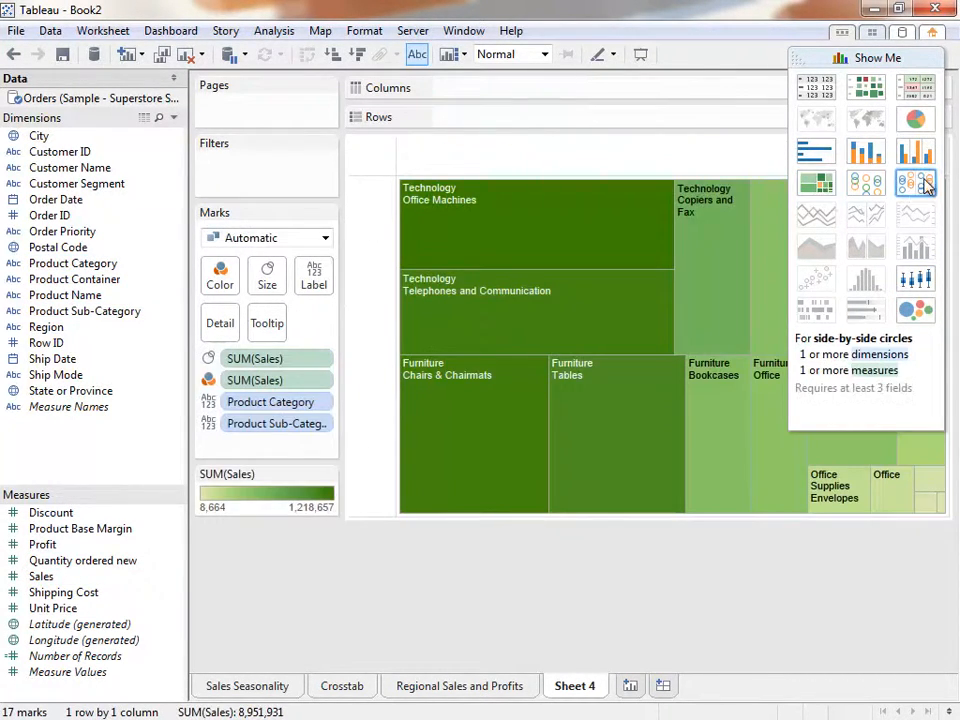
click(866, 183)
click(831, 158)
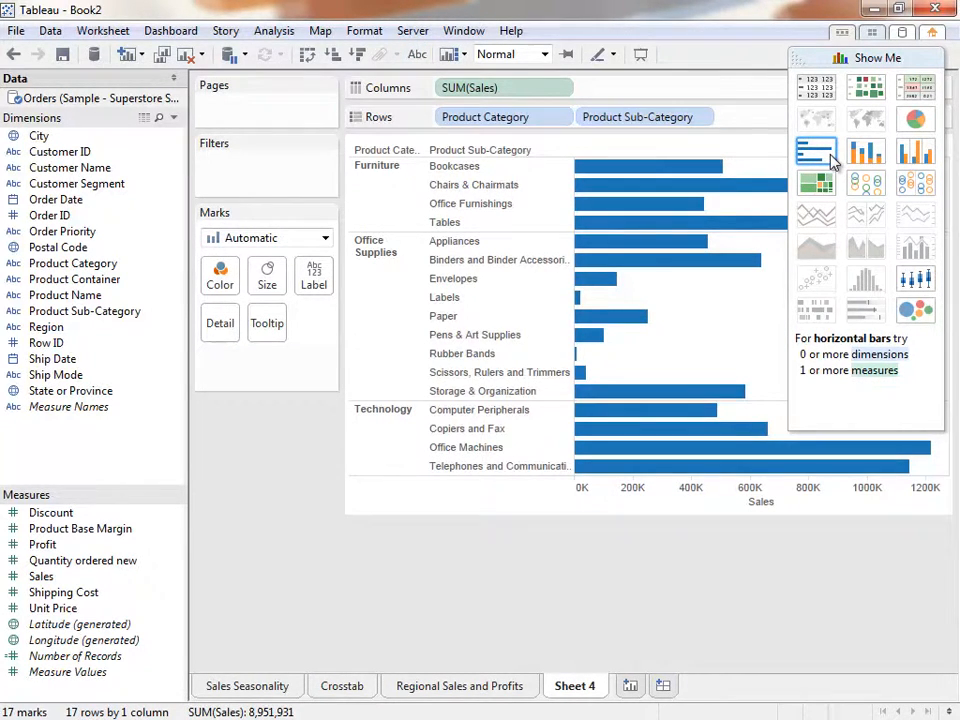
click(934, 62)
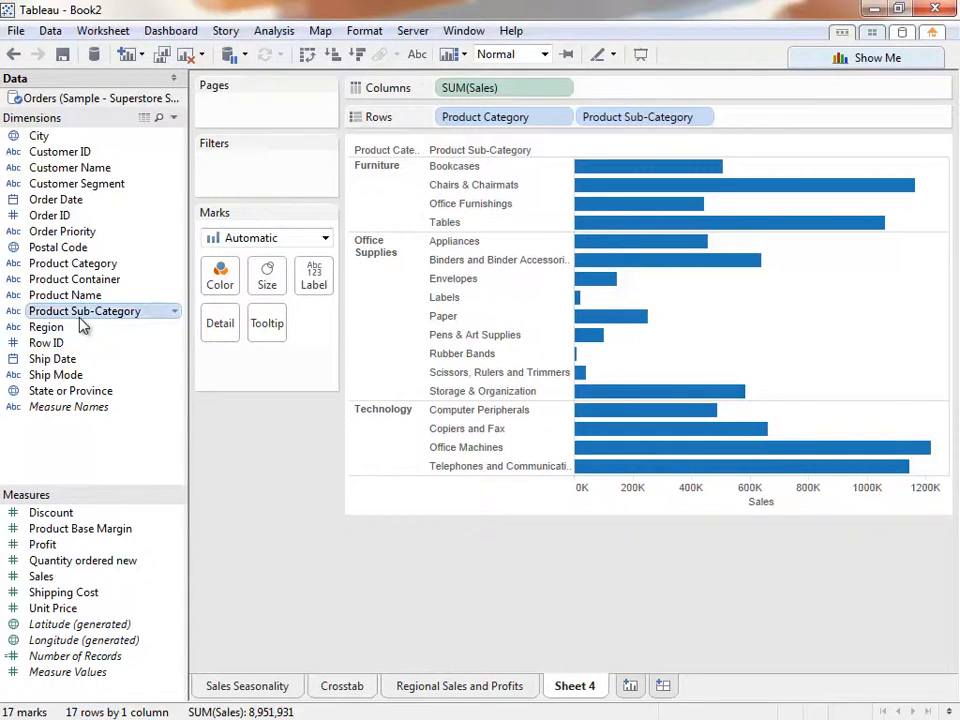
Create a Products hierarchy from Product Category and Product Sub-Category, and add Product Name as its lowest level
drag(77, 311, 97, 275)
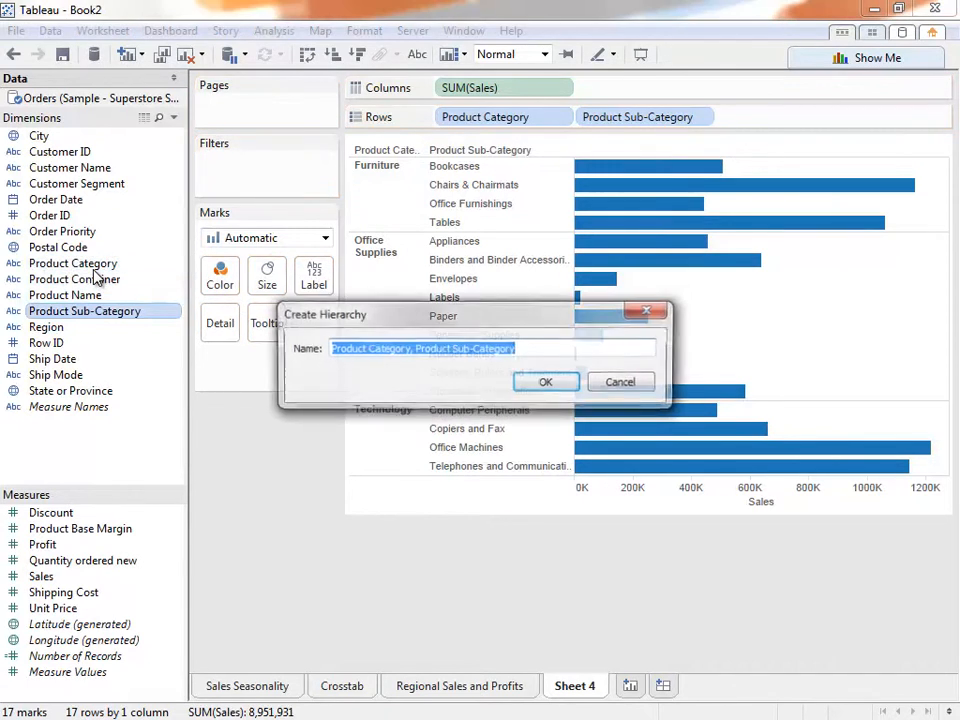
text(Products)
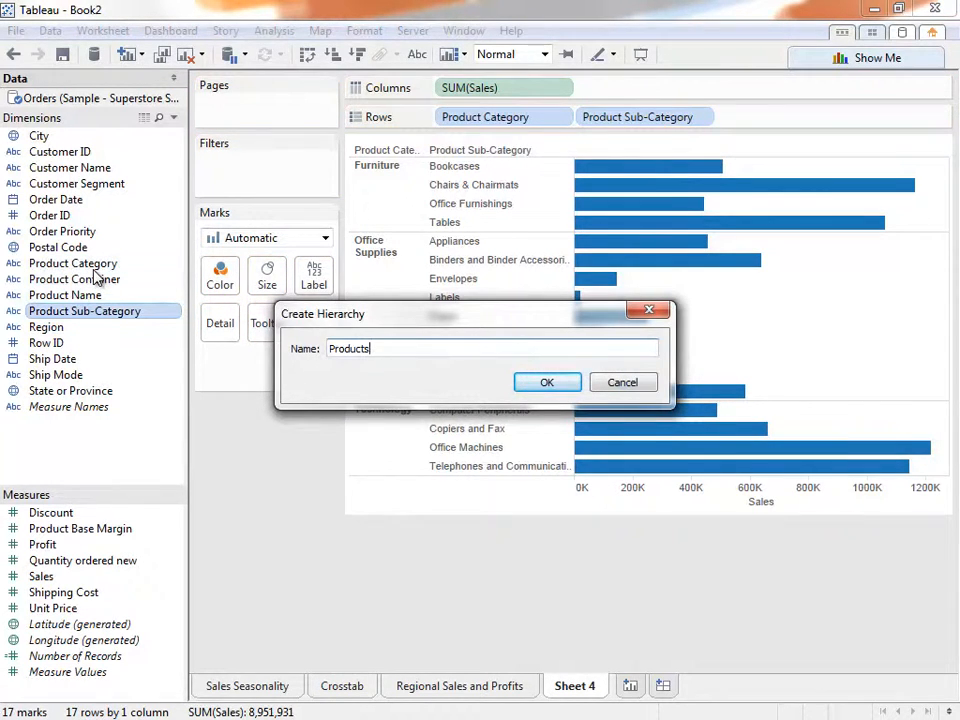
click(529, 387)
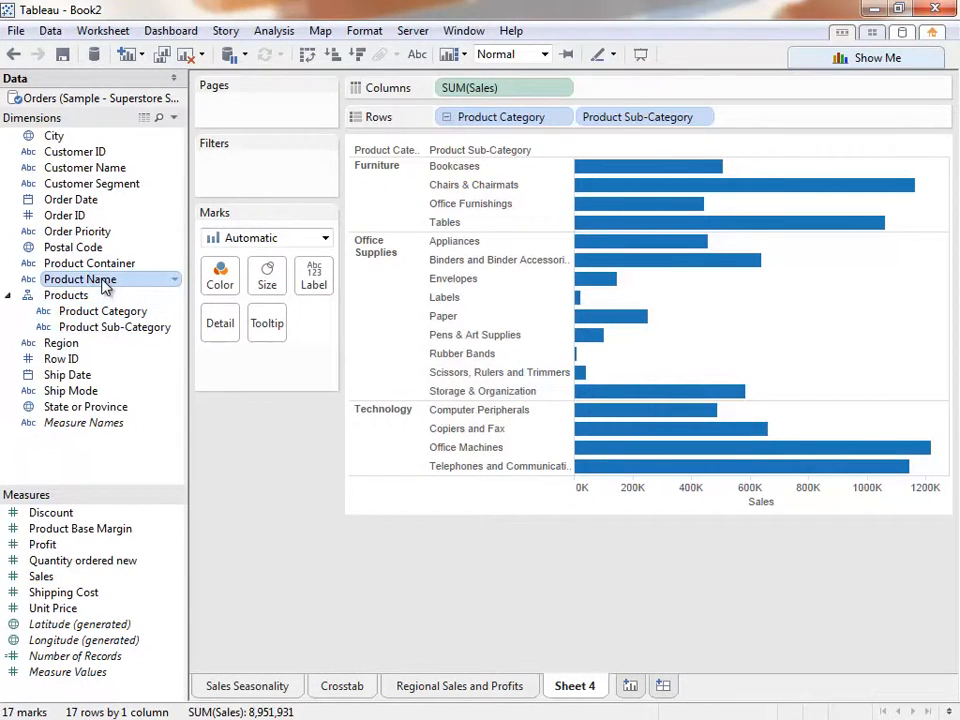
drag(104, 284, 95, 342)
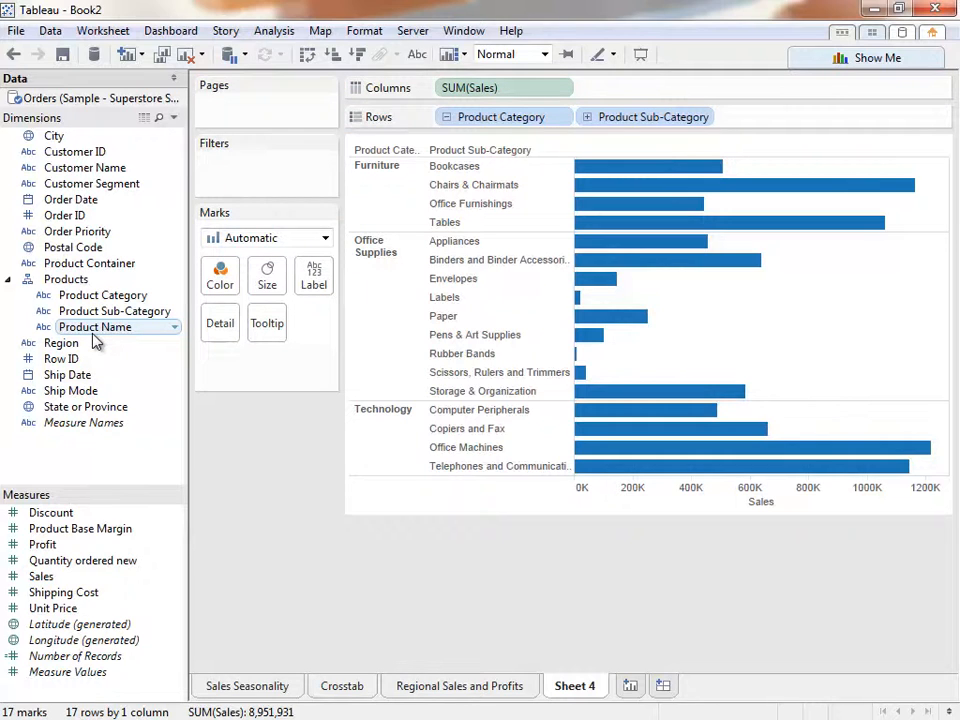
Collapse and re-expand the Product Category level, and drill the bar chart down to Product Name
click(446, 117)
click(446, 117)
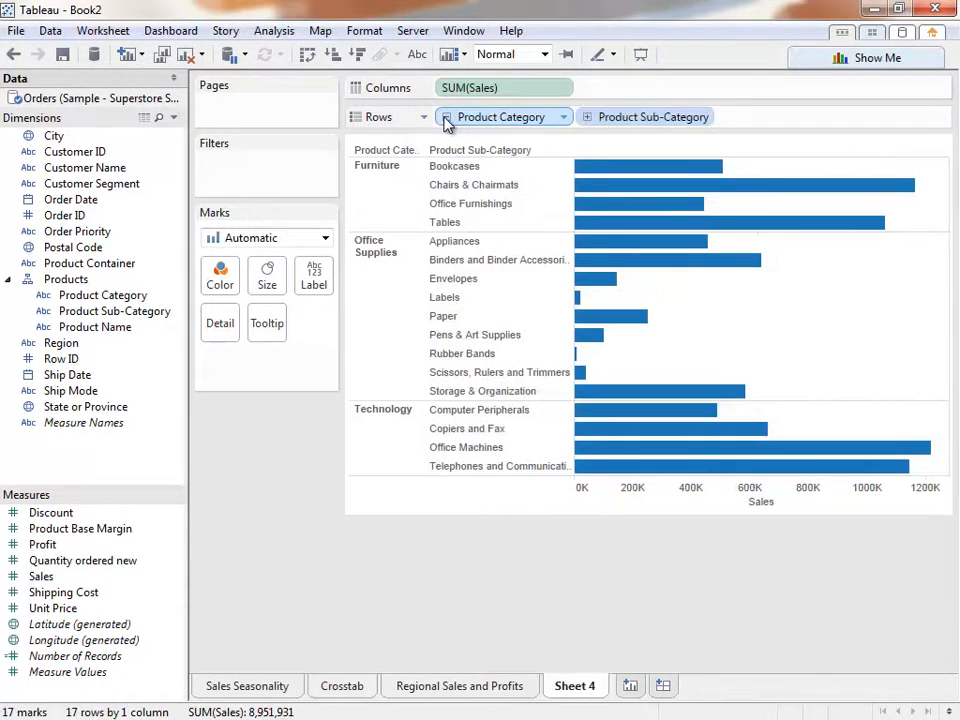
click(588, 117)
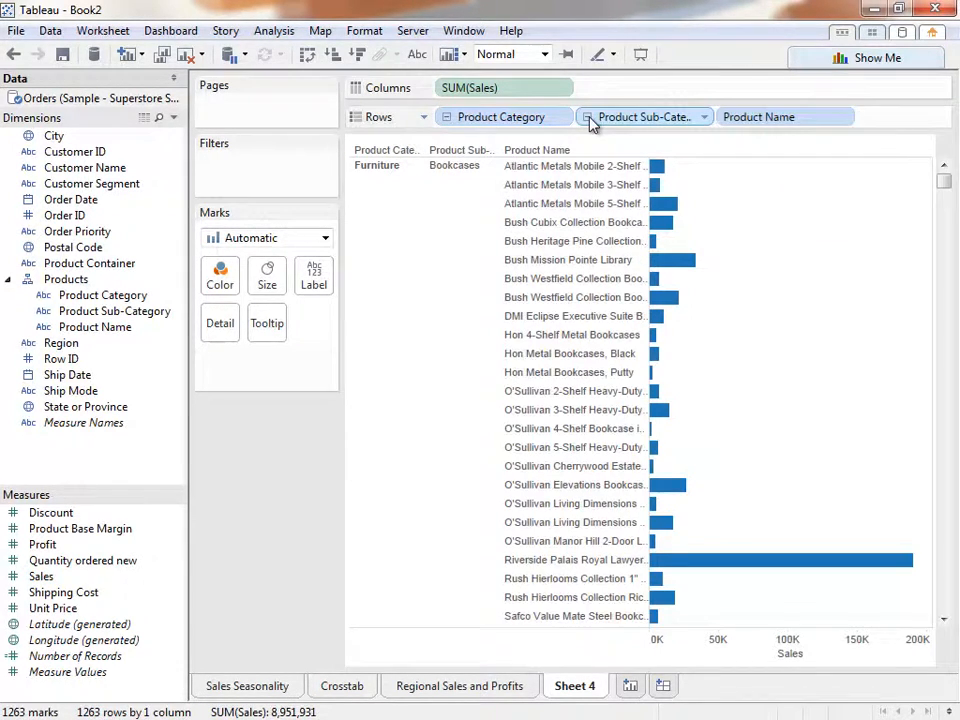
mouse_move(658, 210)
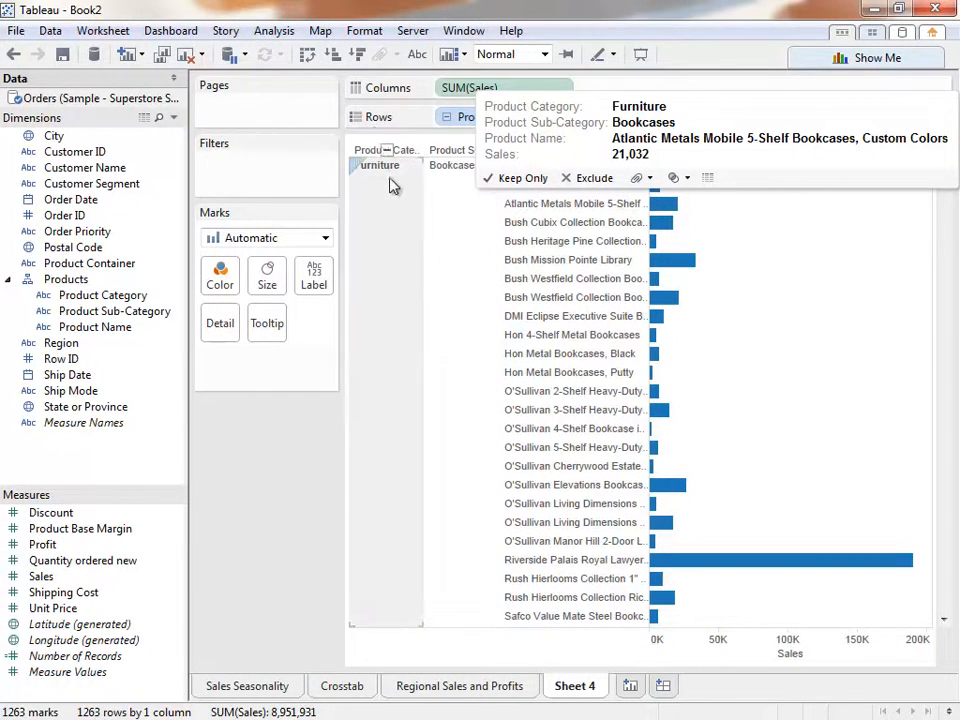
Swap rows and columns to get vertical bars at the sub-category level, and fit the chart to Entire View
click(308, 55)
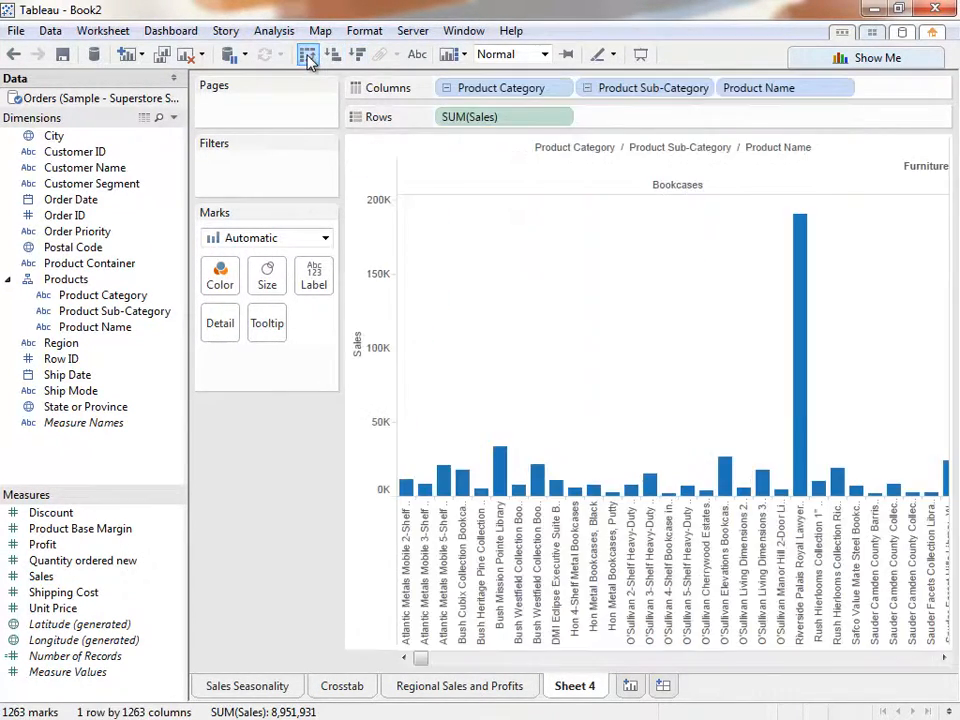
click(587, 88)
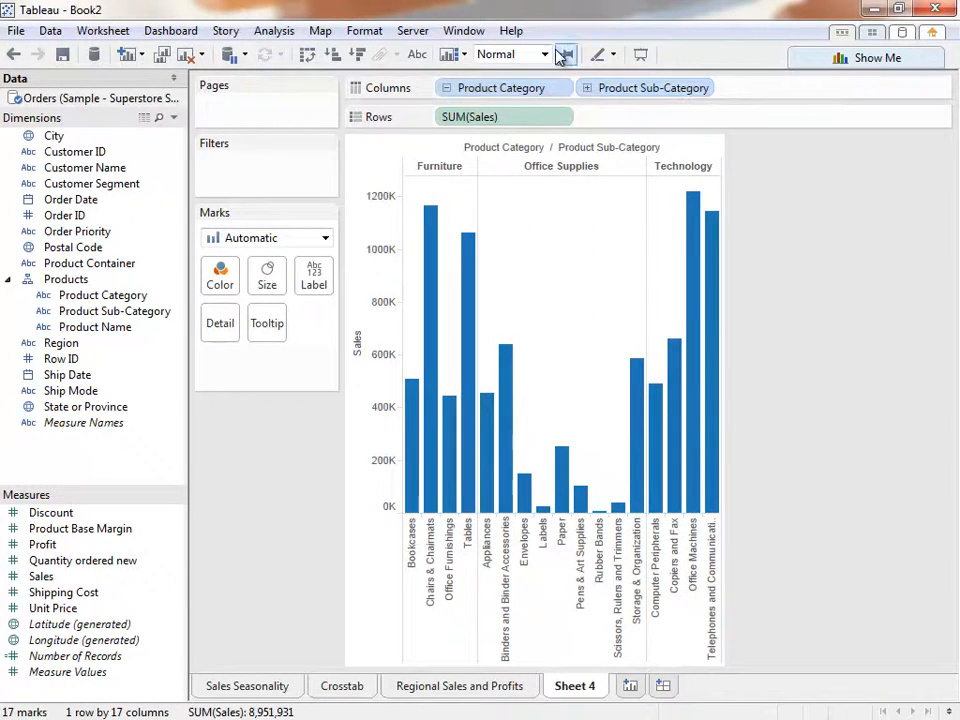
click(544, 54)
click(540, 117)
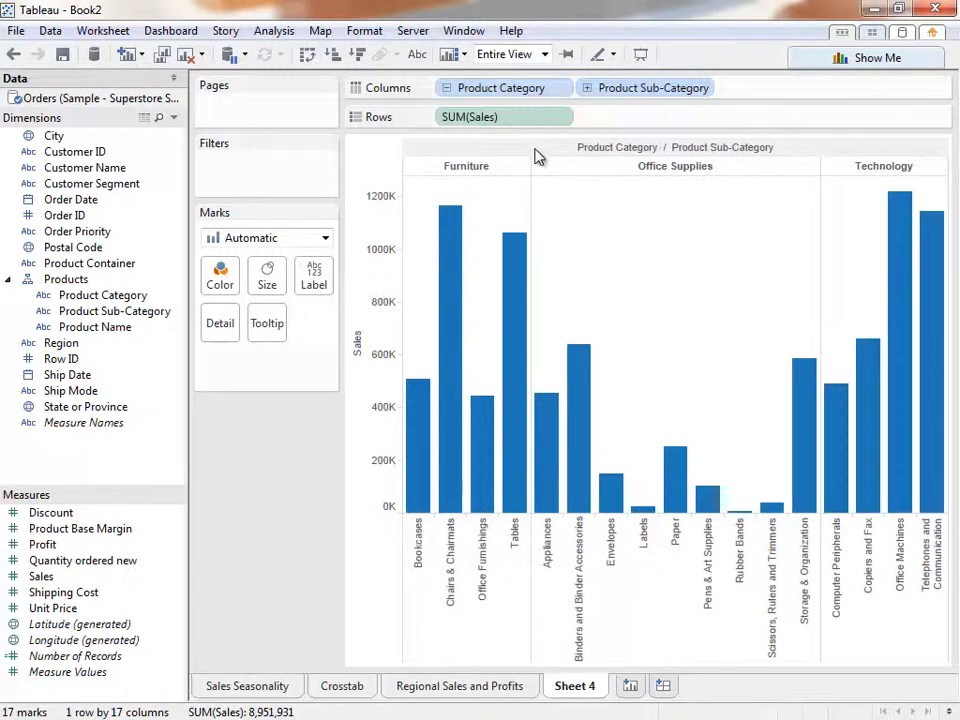
Sort the product categories, and the sub-categories within them, in descending order of sales
click(555, 87)
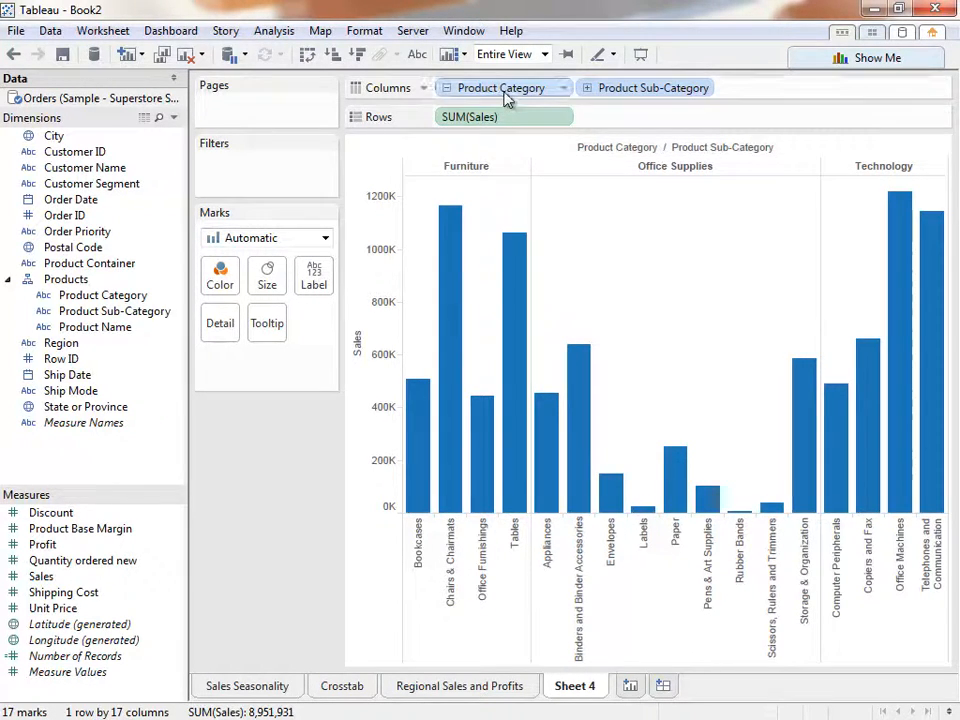
click(356, 55)
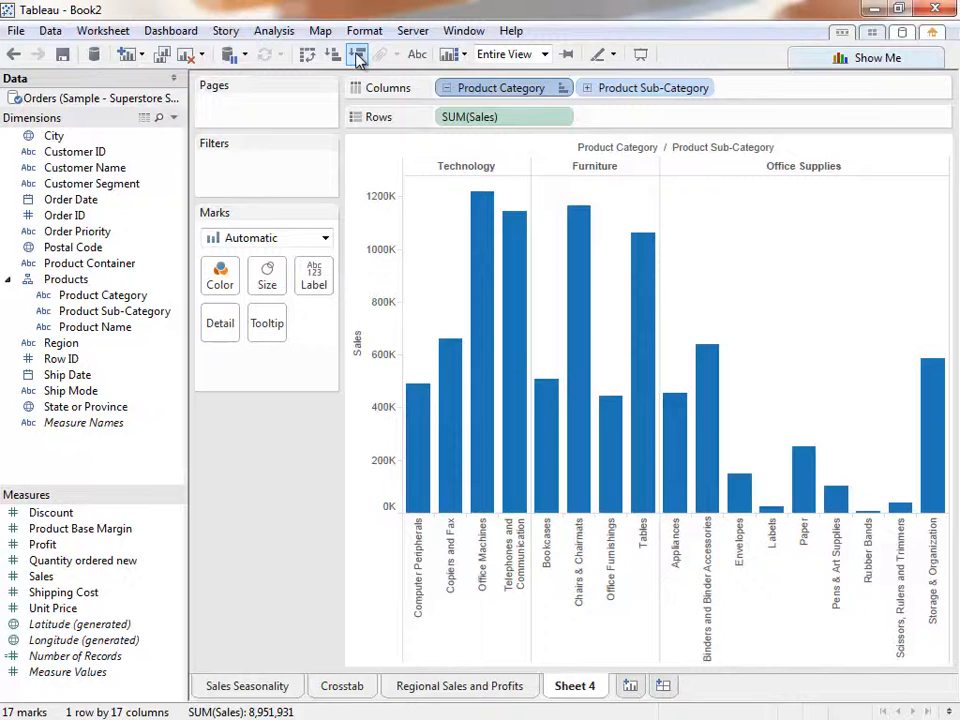
mouse_move(358, 322)
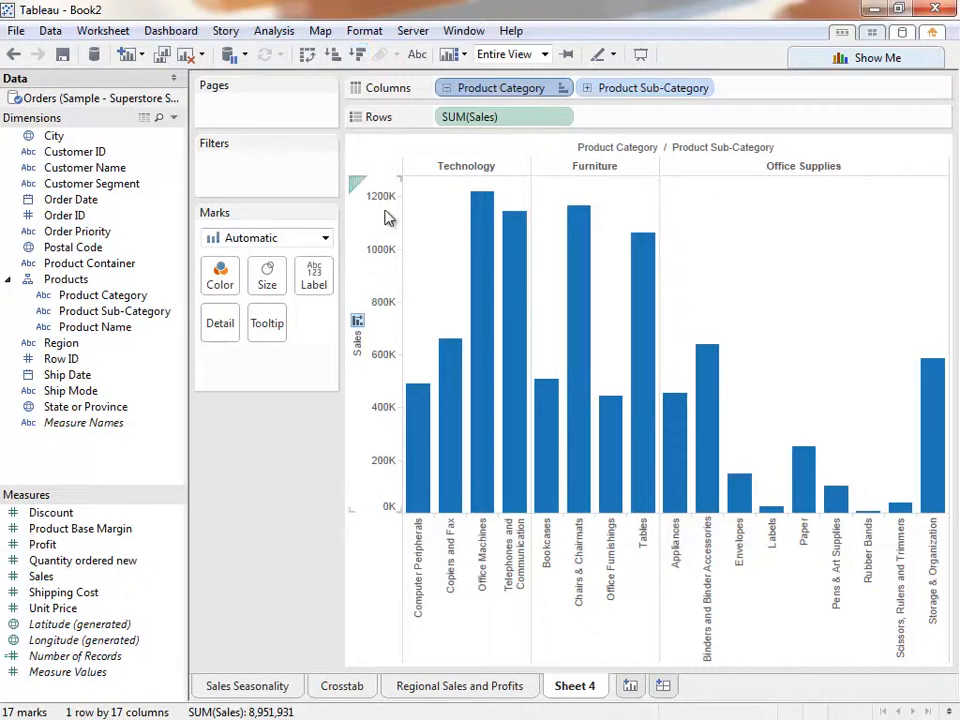
click(358, 322)
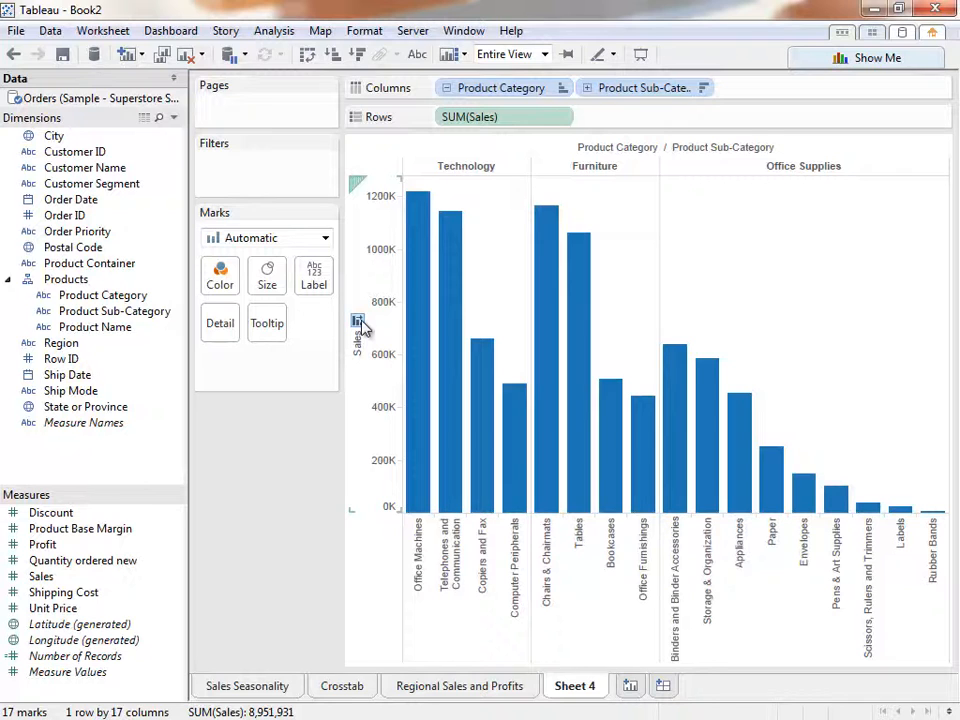
Turn the sales mark labels on the bars on and off again
click(418, 55)
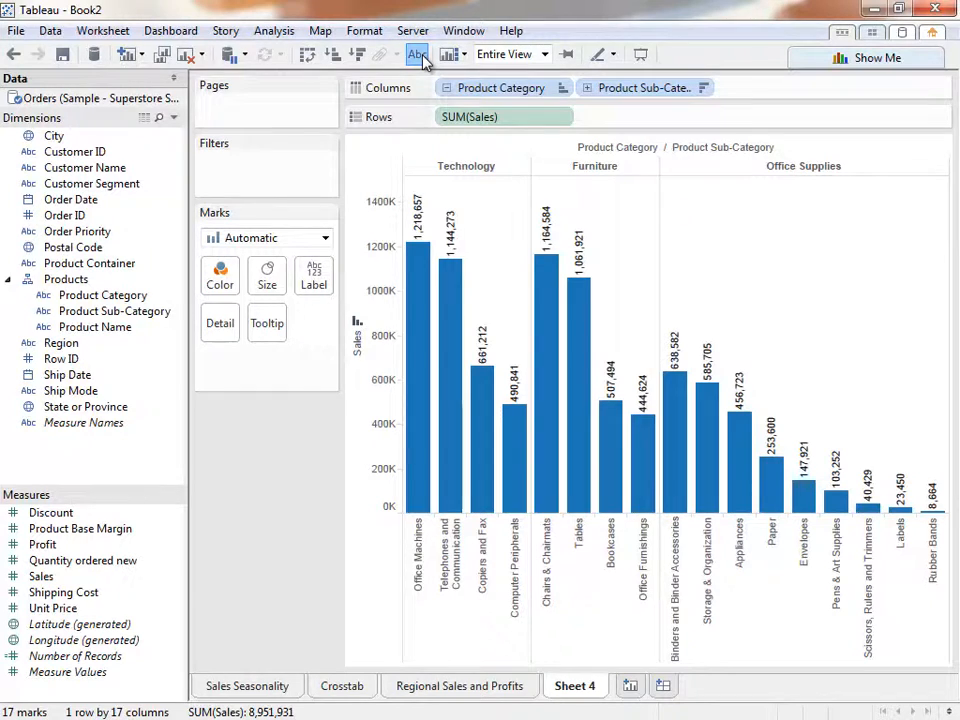
click(420, 56)
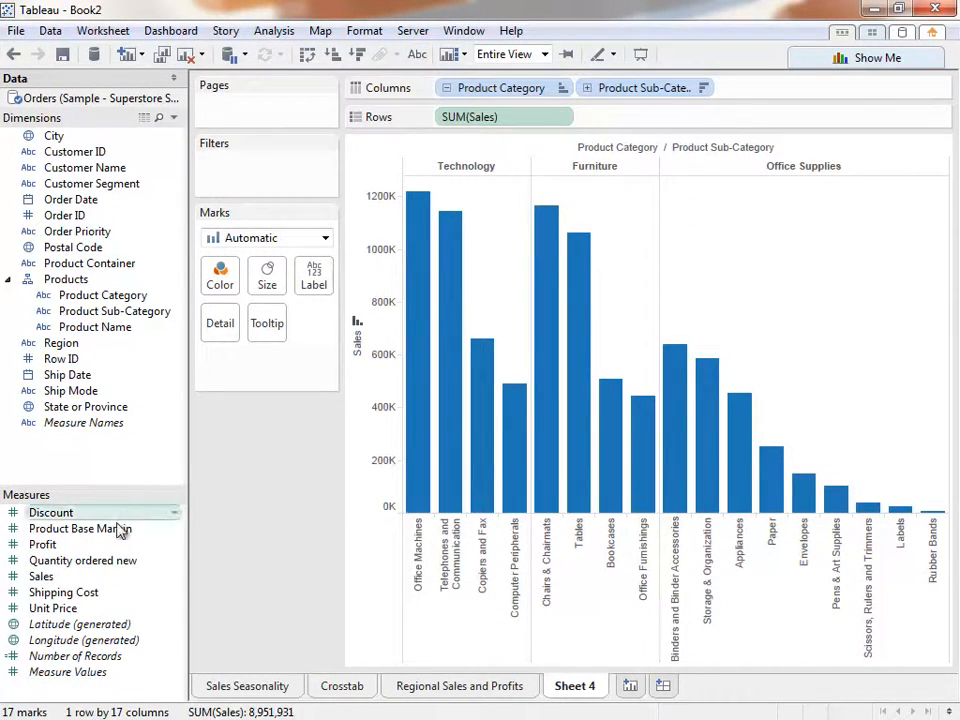
Color the bars by Profit and split the chart into rows by Region
drag(115, 548, 220, 280)
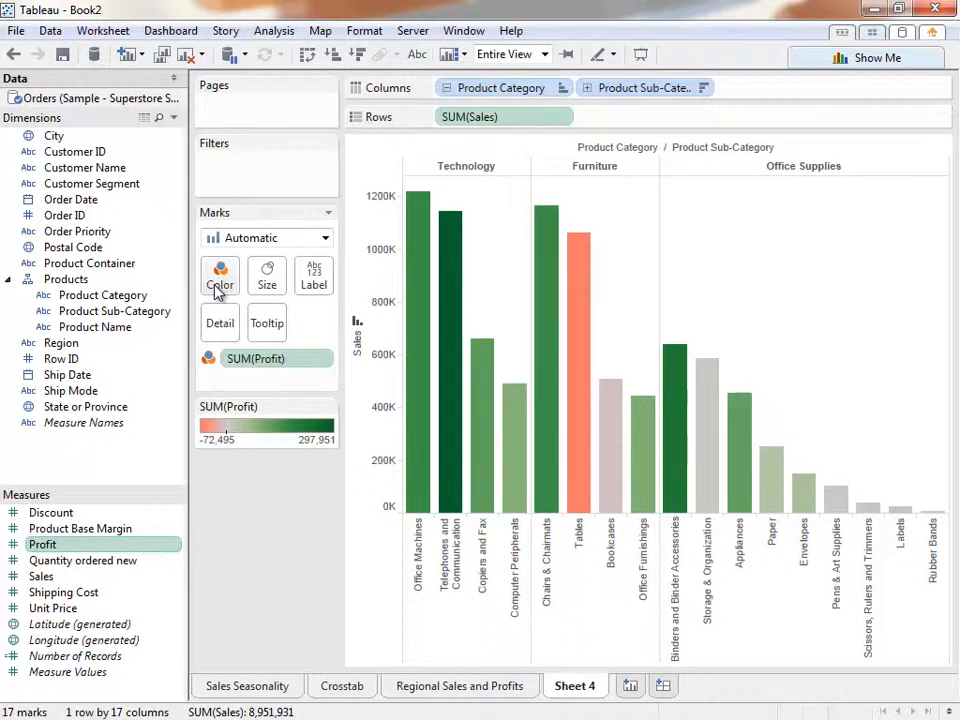
drag(160, 343, 352, 350)
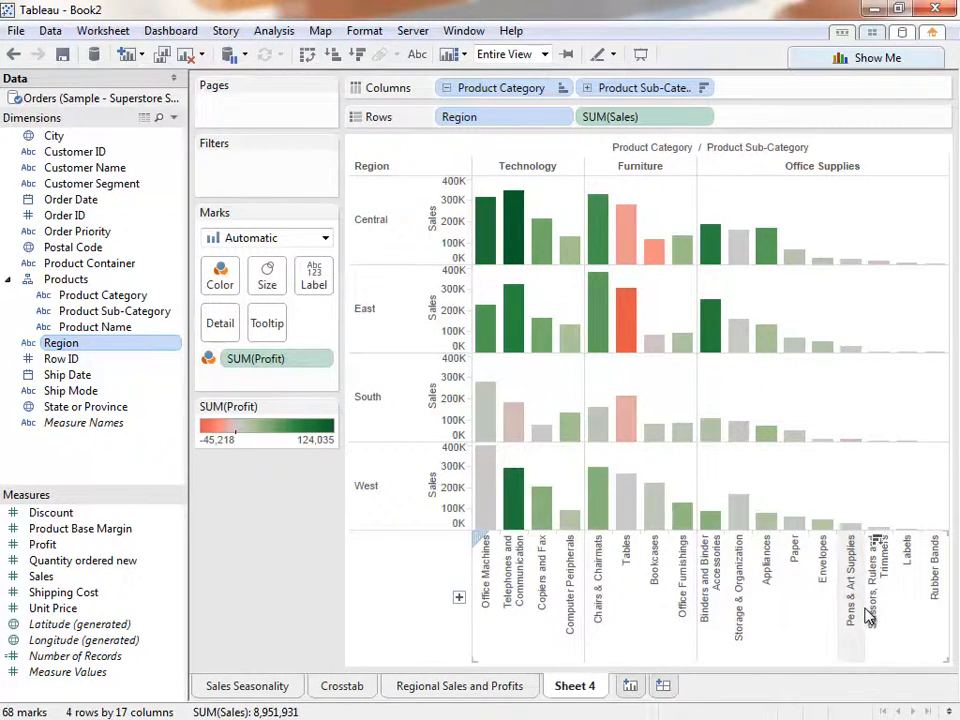
Group the Office Supplies sub-categories from Pens & Art Supplies through Rubber Bands into one member
click(937, 600)
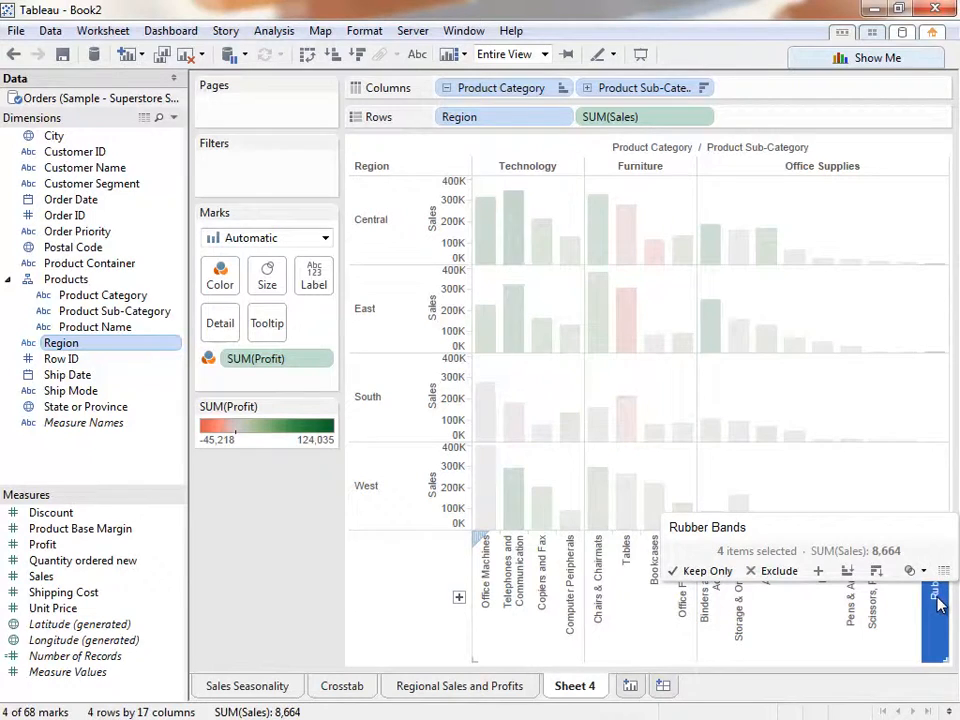
shift+click(846, 607)
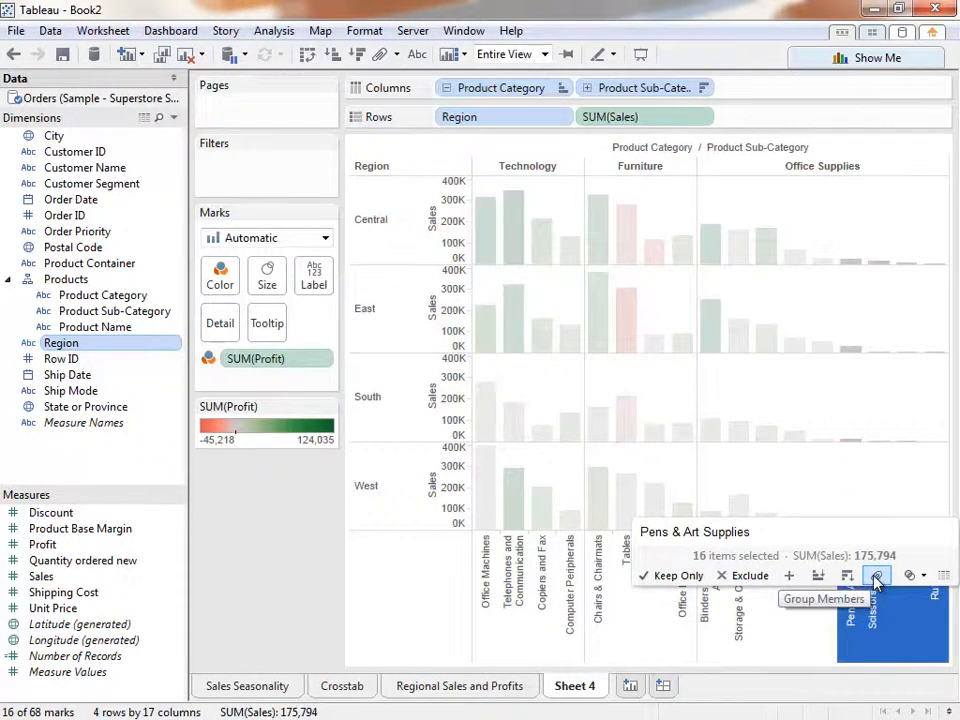
click(876, 578)
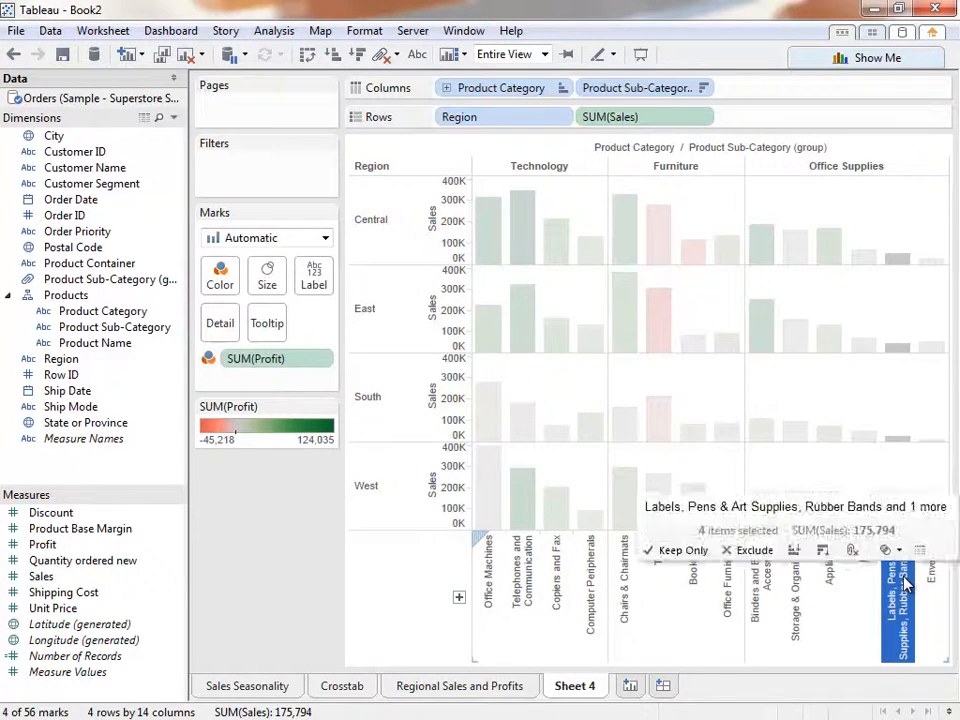
Set the alias of the grouped sub-category member to "Small Office Supplies" and clear the selection
right_click(906, 582)
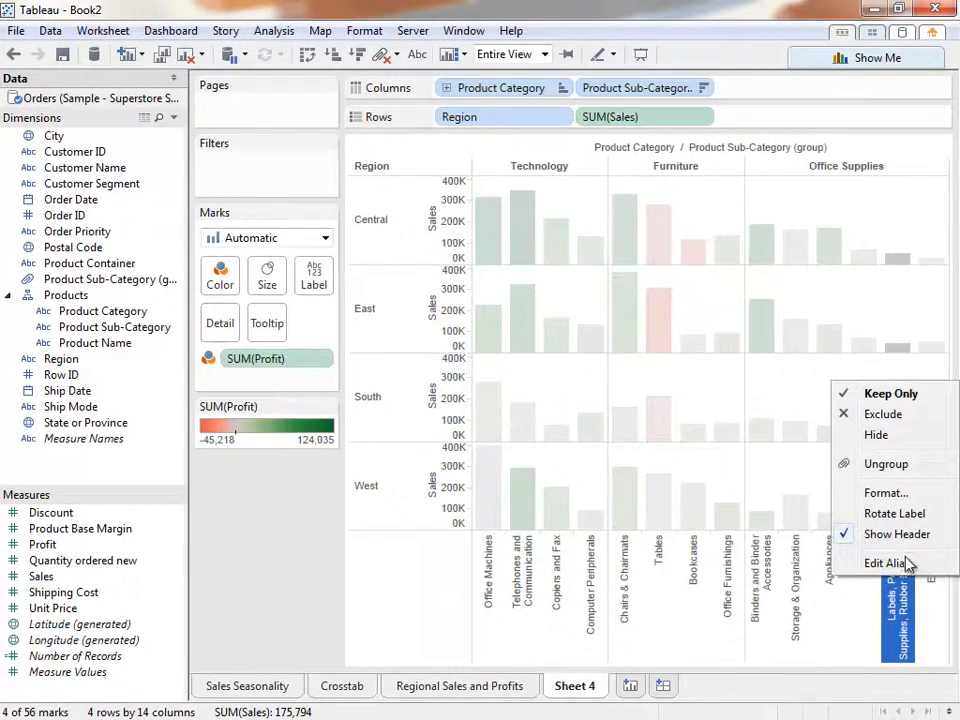
click(906, 565)
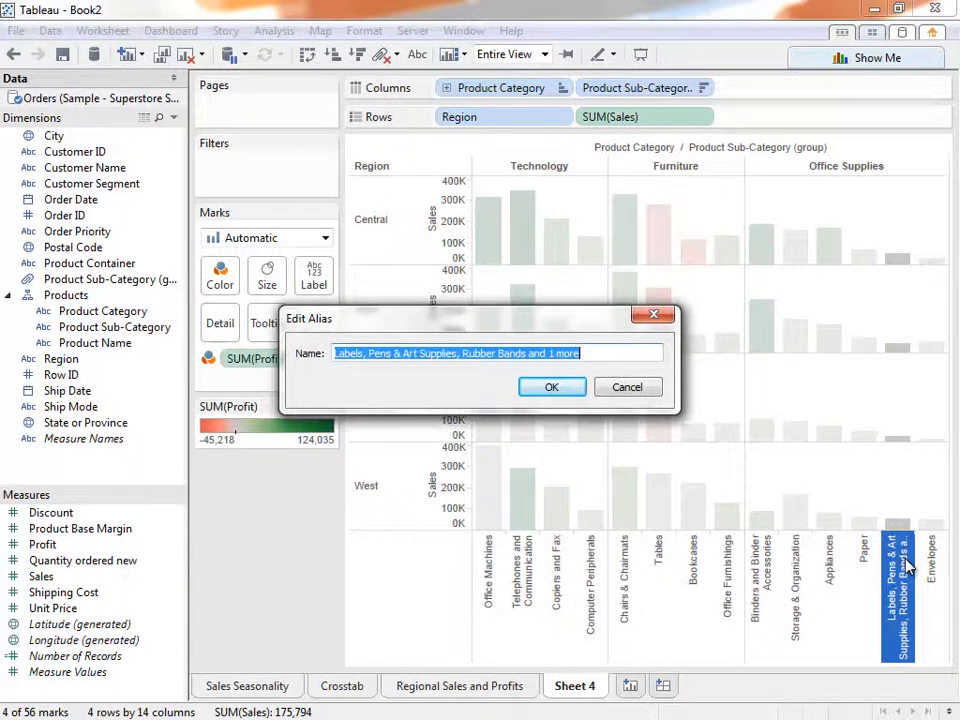
text(Small Office Supplies)
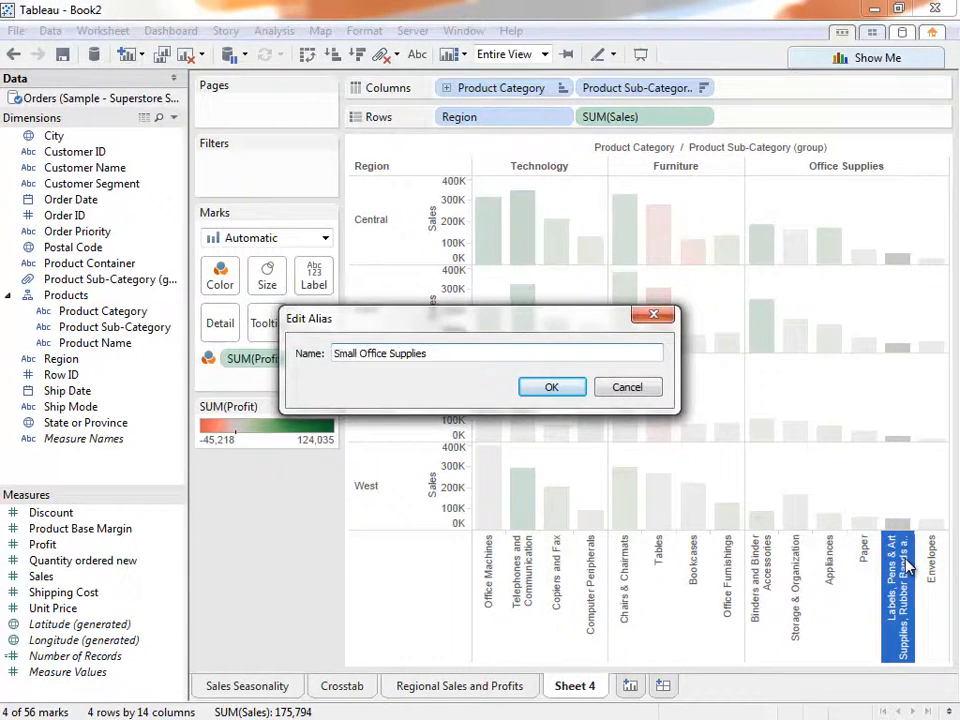
click(552, 387)
click(303, 499)
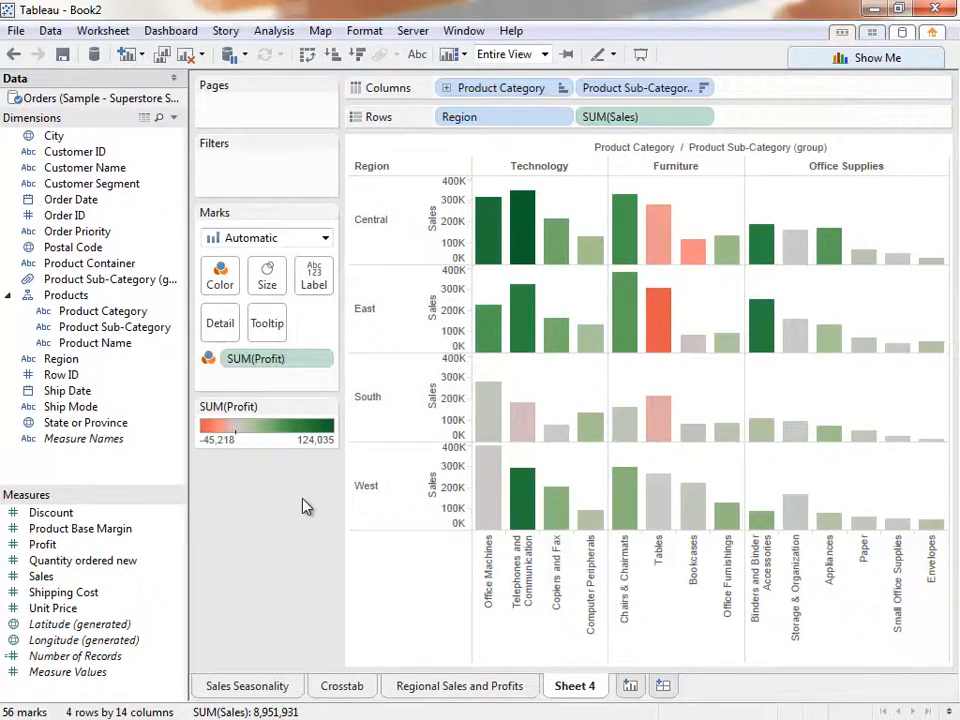
Swap rows and columns to get horizontal bars and set the view's fit to Normal
click(307, 55)
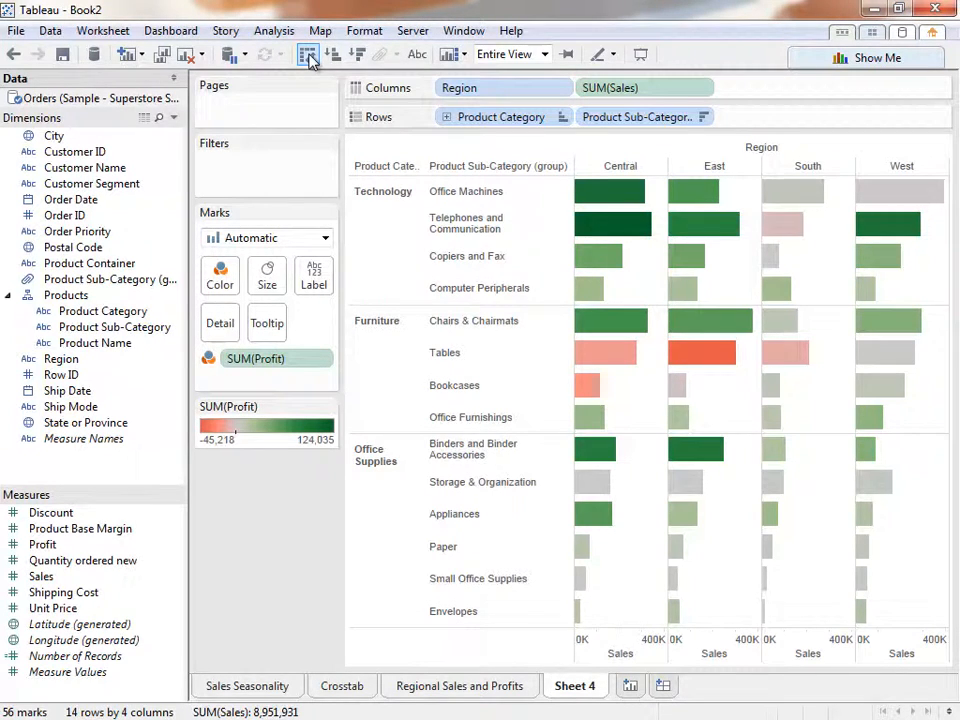
click(543, 55)
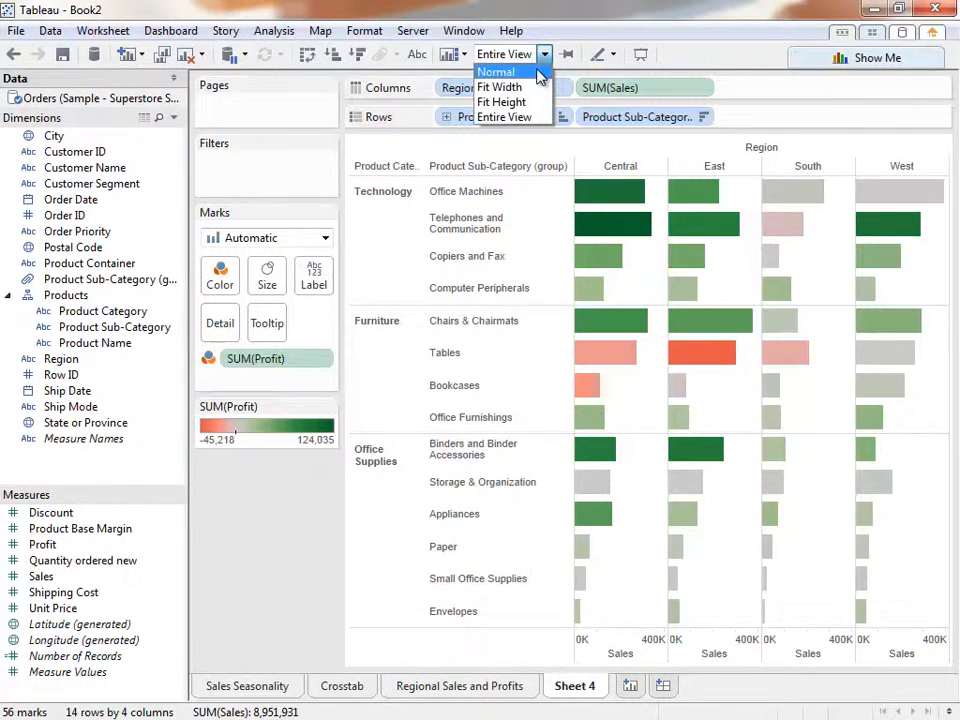
click(495, 68)
Remove Region from the view and hide the field labels above the row headers
drag(506, 90, 429, 621)
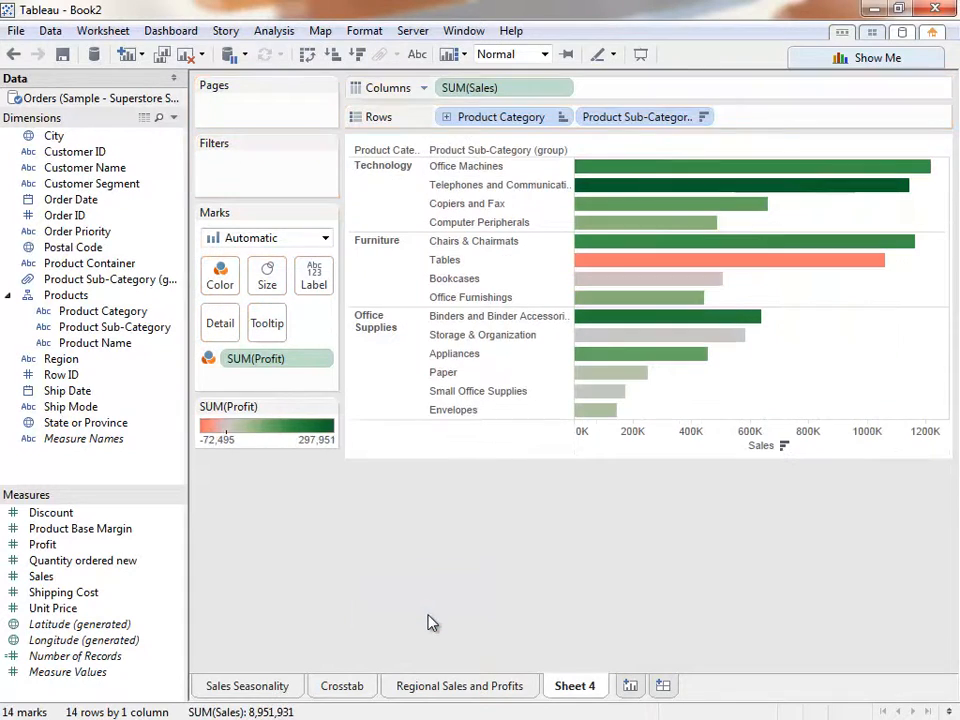
right_click(476, 151)
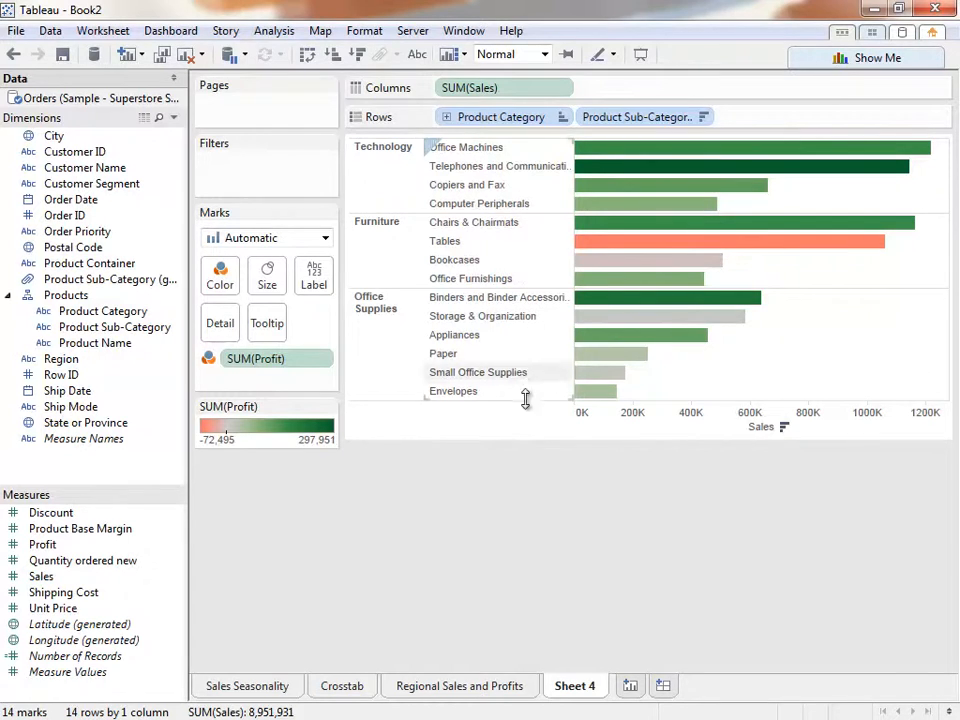
Rename Sheet 4 as "Sales by Category"
double_click(566, 688)
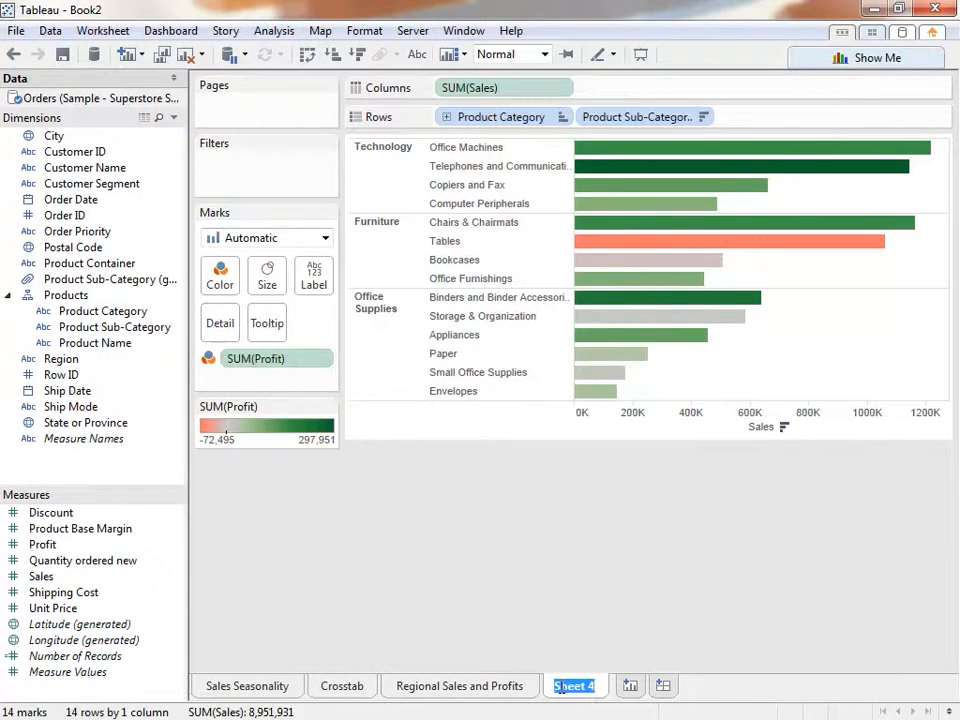
text(Sales by Category)
key(Return)
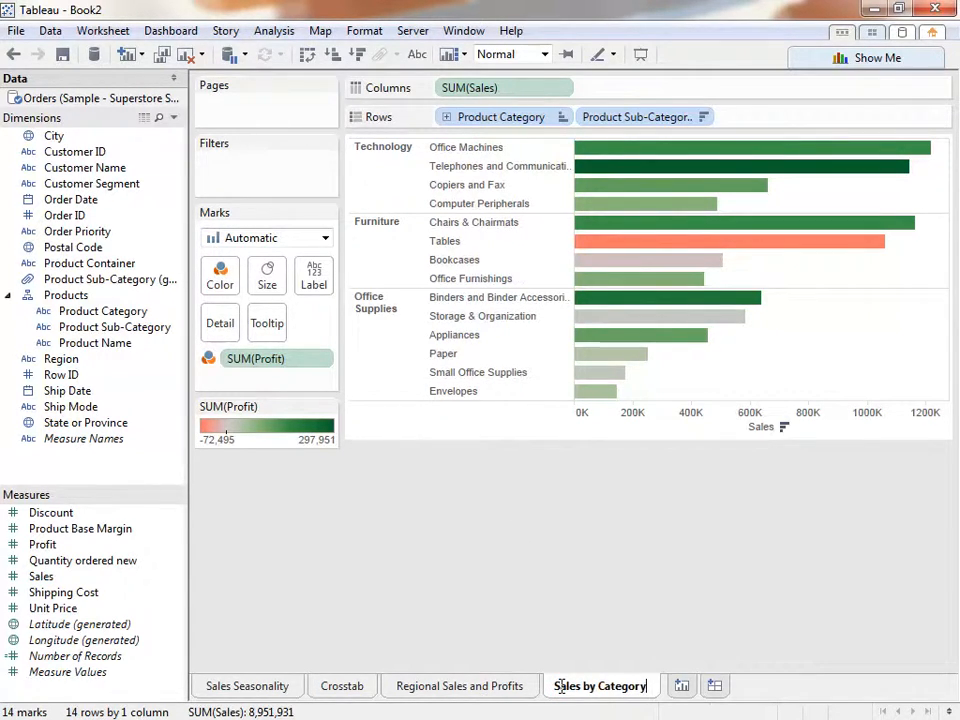
Create a new worksheet with a scatter plot of Profit on rows against Shipping Cost on columns
click(686, 690)
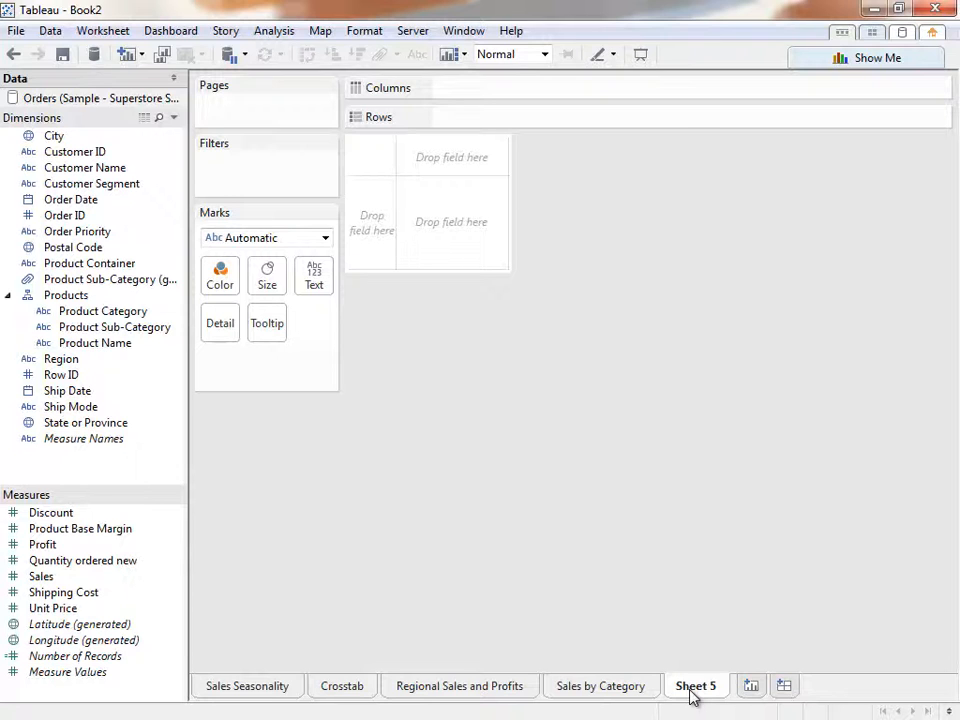
mouse_move(131, 551)
mouse_down()
mouse_move(452, 150)
mouse_move(460, 122)
mouse_up()
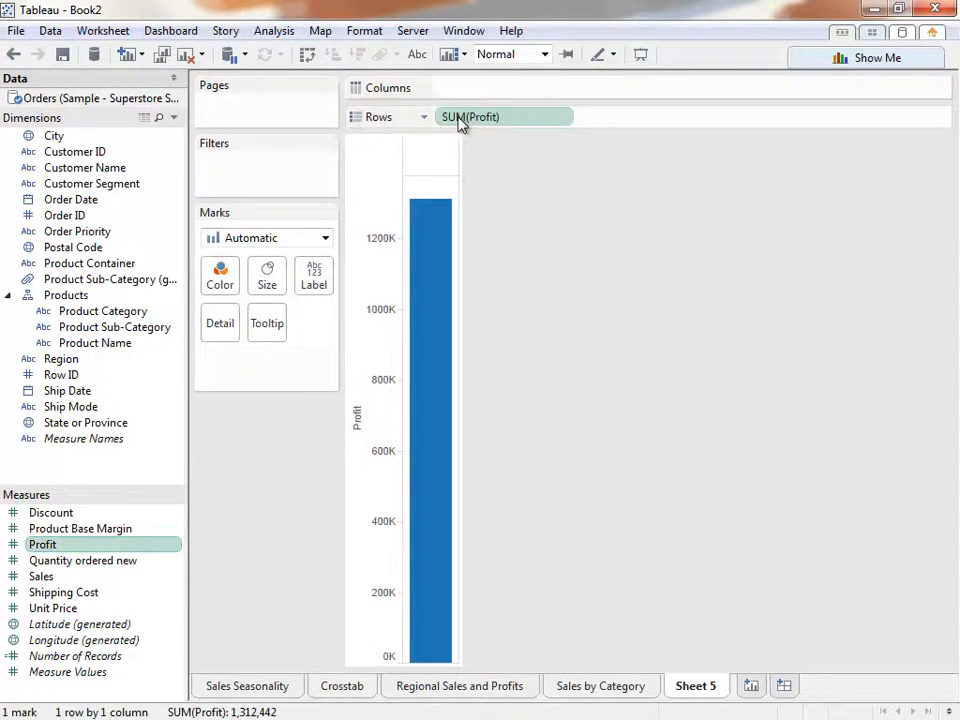
drag(131, 598, 456, 96)
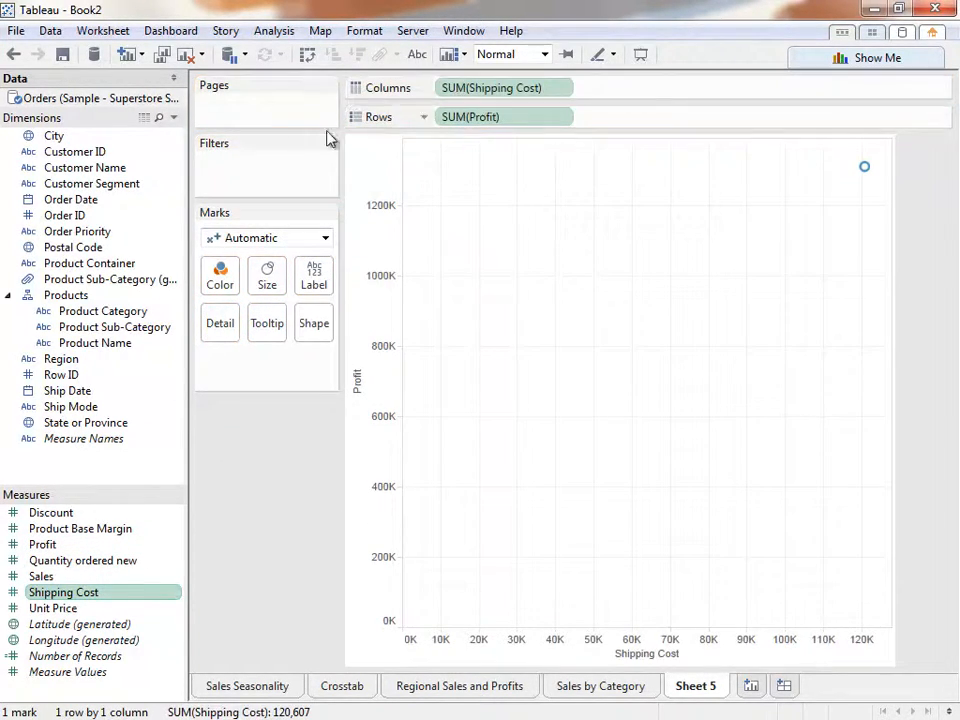
Encode the scatter marks with Region as shape, Product Category as color and Customer Name as detail
drag(107, 362, 324, 330)
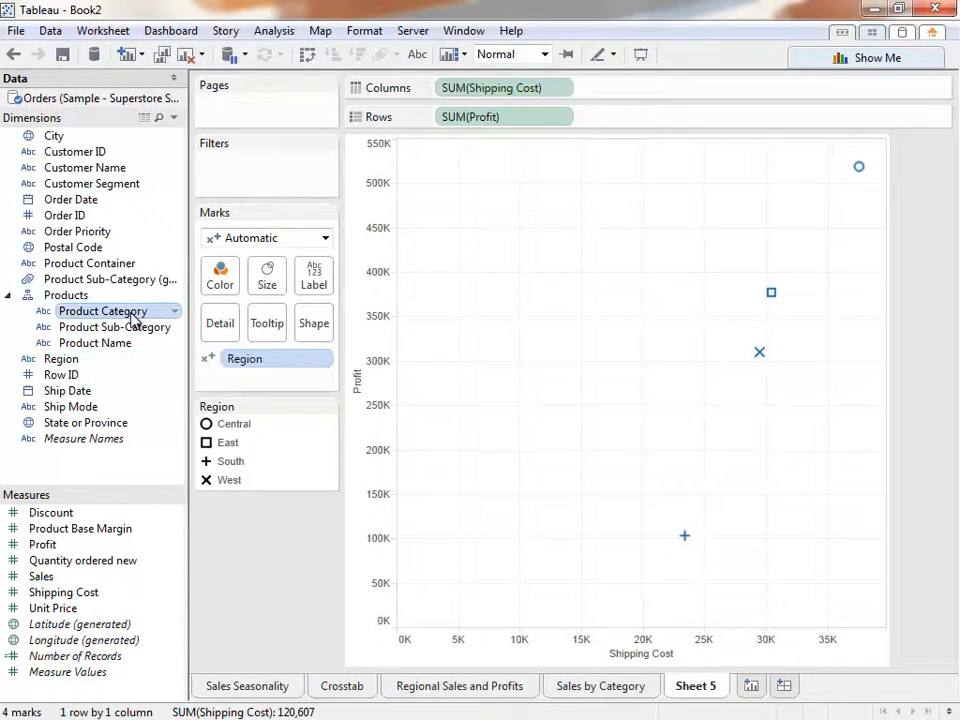
drag(129, 313, 221, 285)
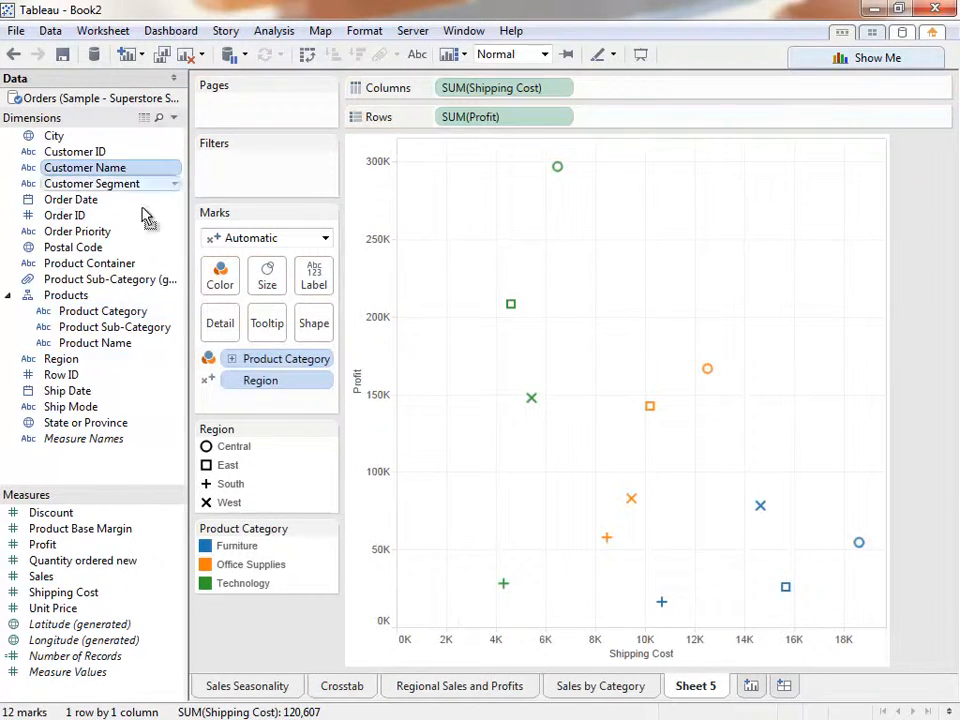
drag(145, 218, 225, 333)
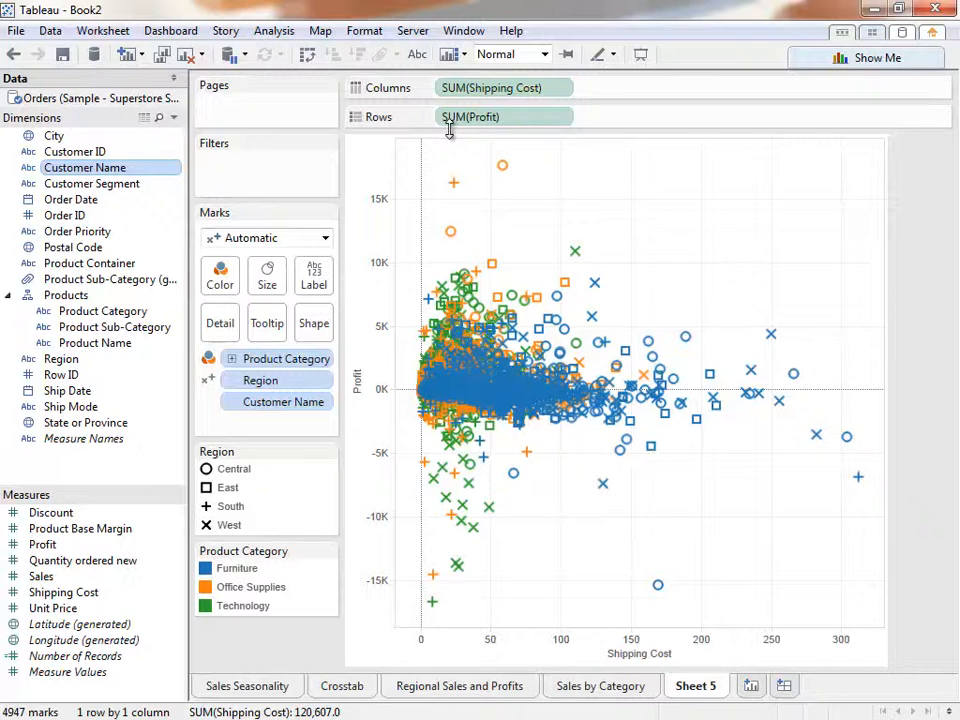
click(279, 30)
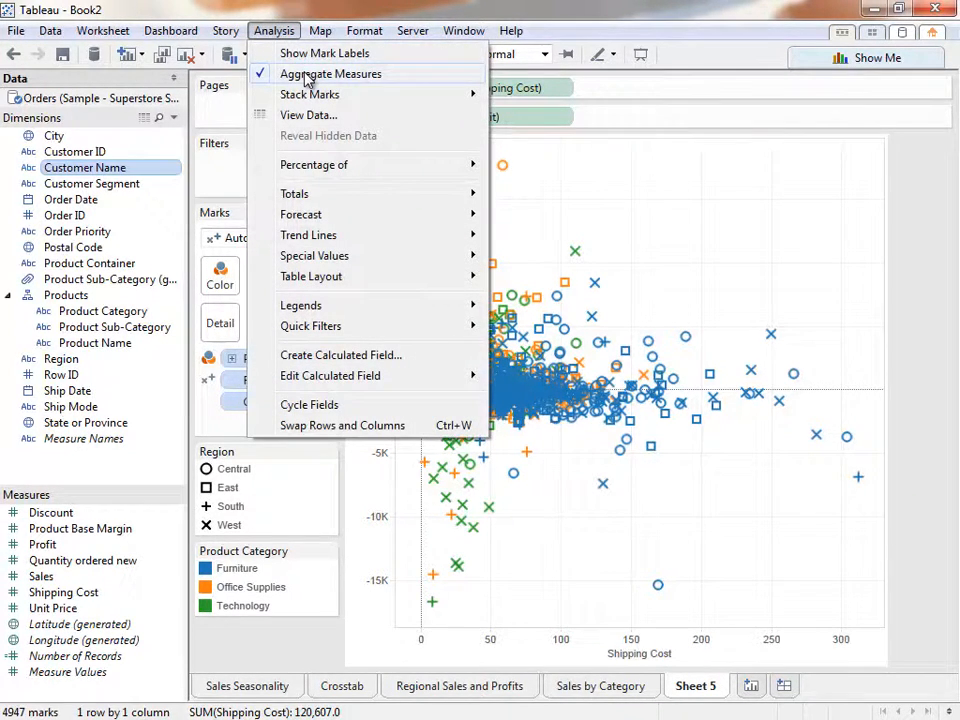
click(302, 8)
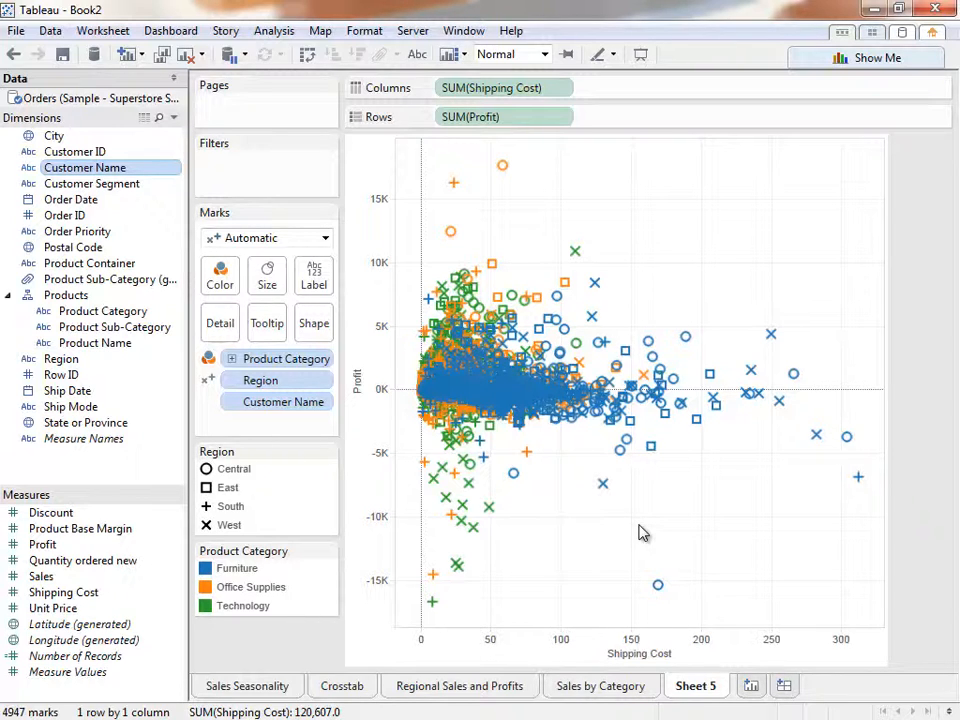
Label the scatter marks with Customer Name and Sales
click(208, 402)
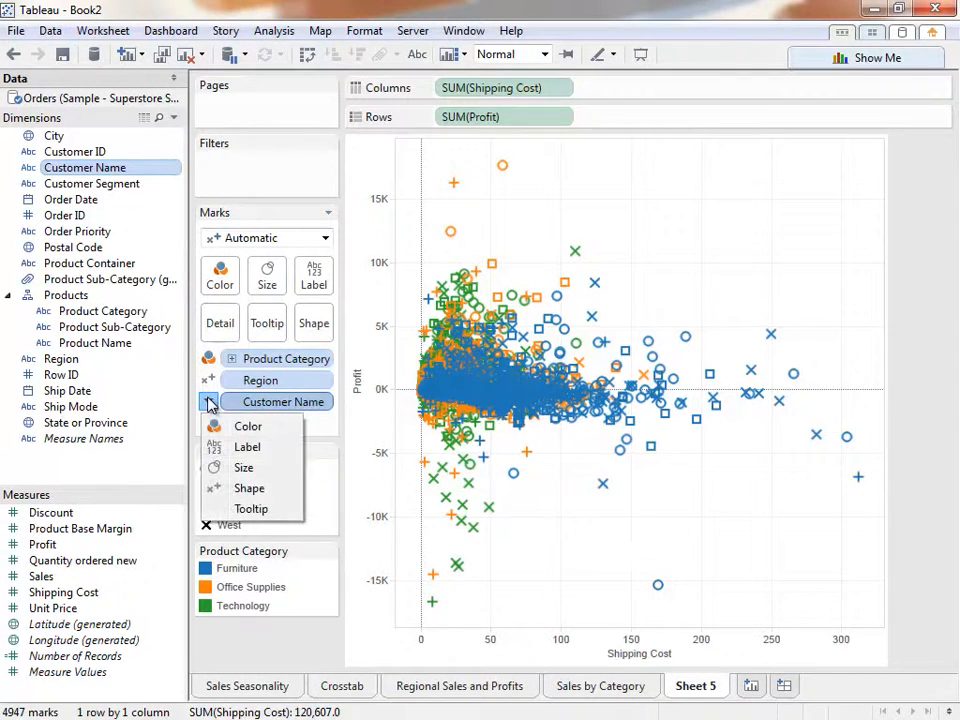
click(240, 447)
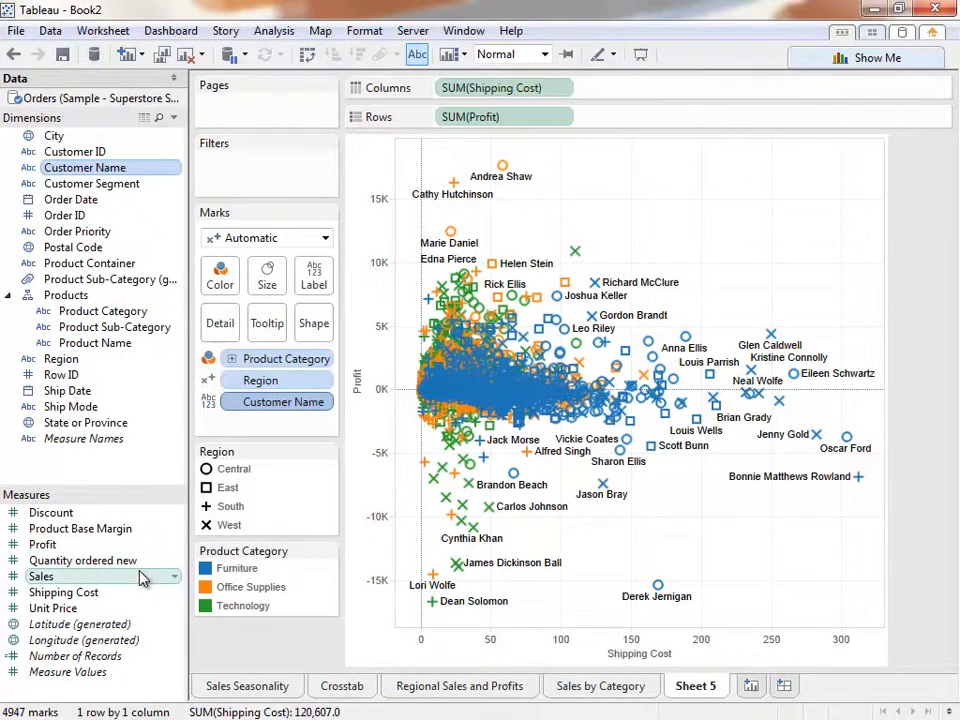
drag(144, 576, 336, 270)
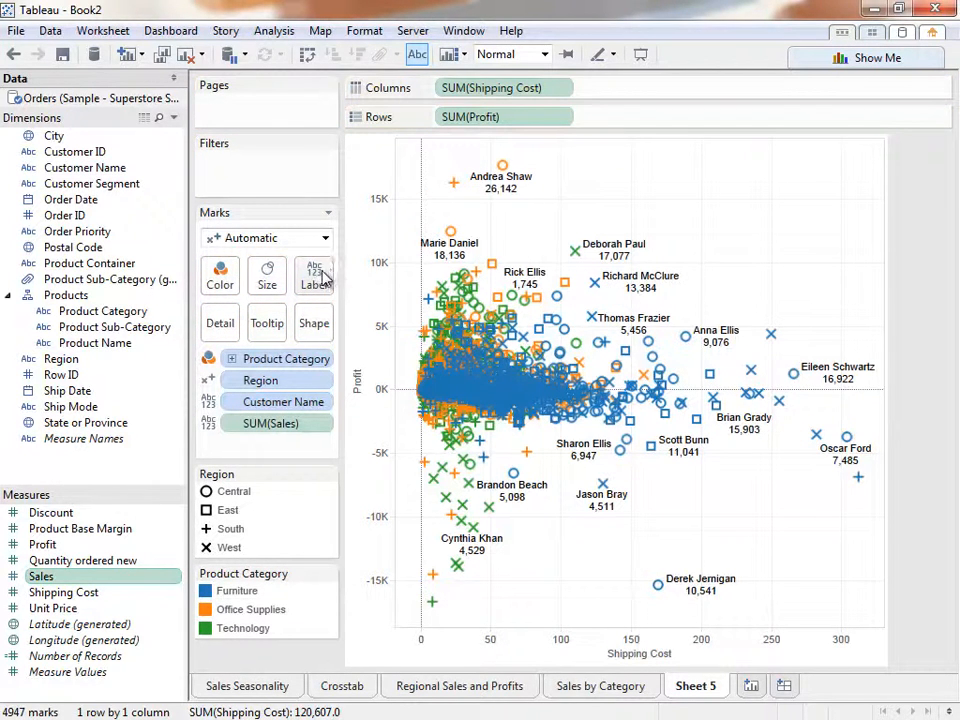
Edit the mark label text so that a "$" precedes the SUM(Sales) value
click(316, 276)
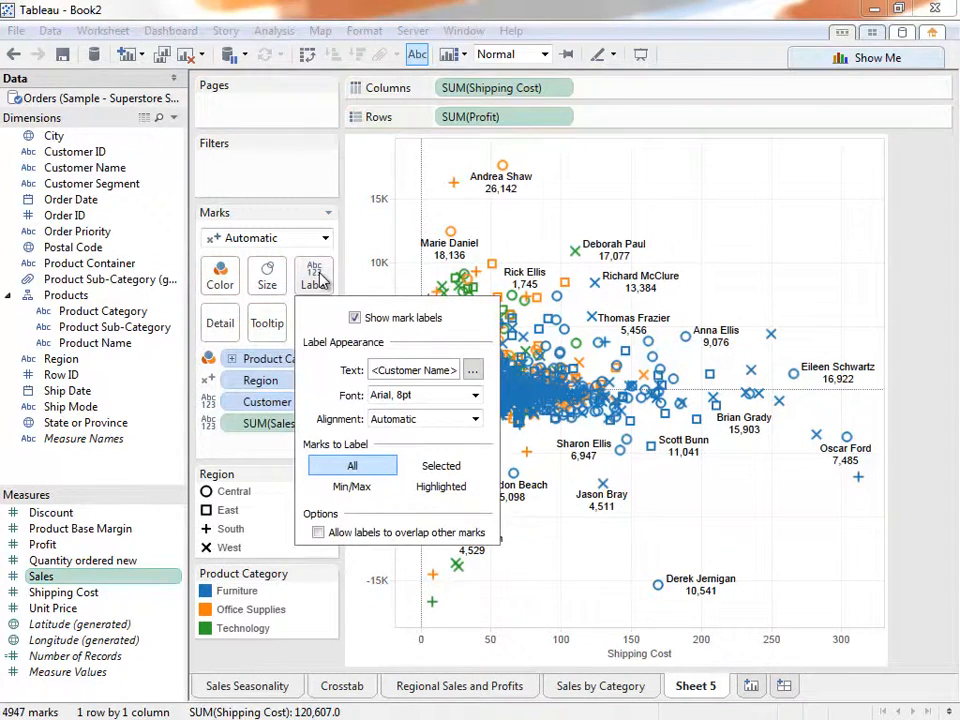
click(474, 371)
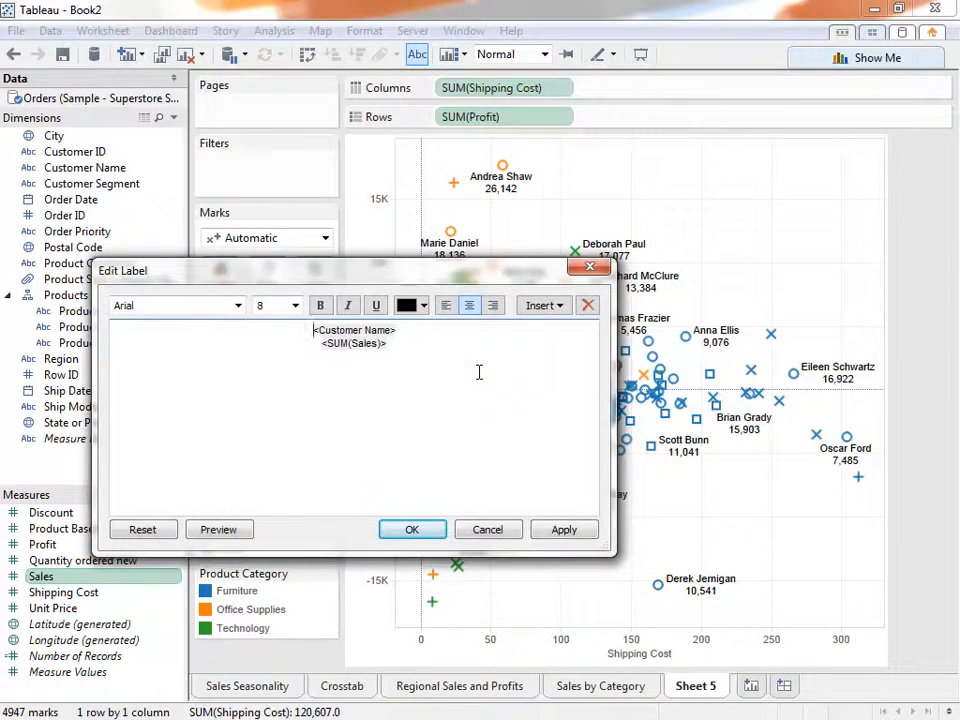
click(318, 344)
text($)
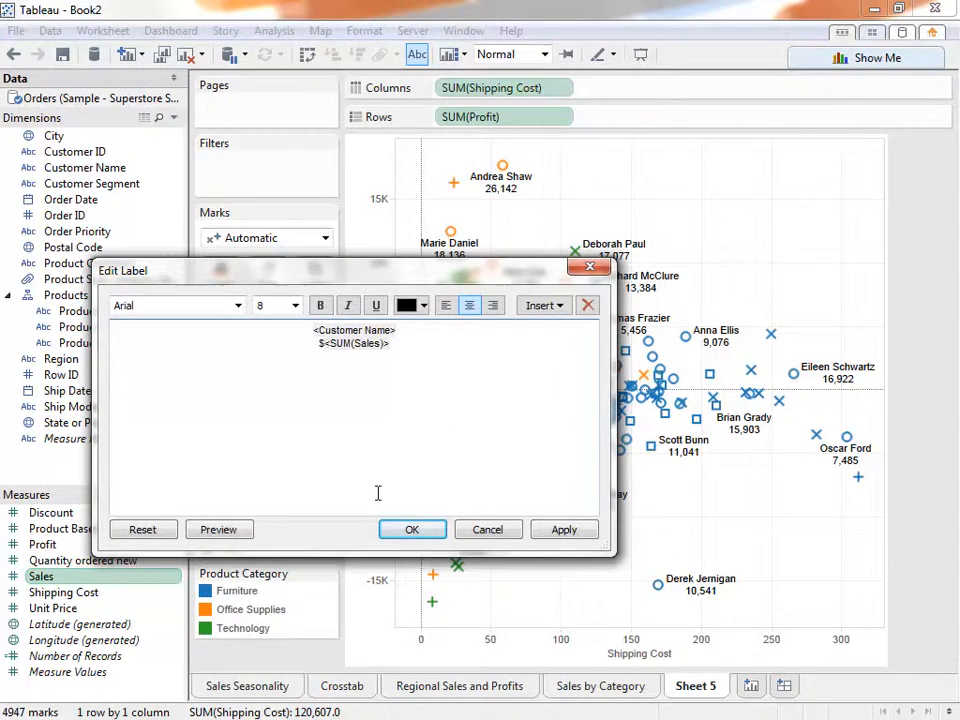
click(405, 530)
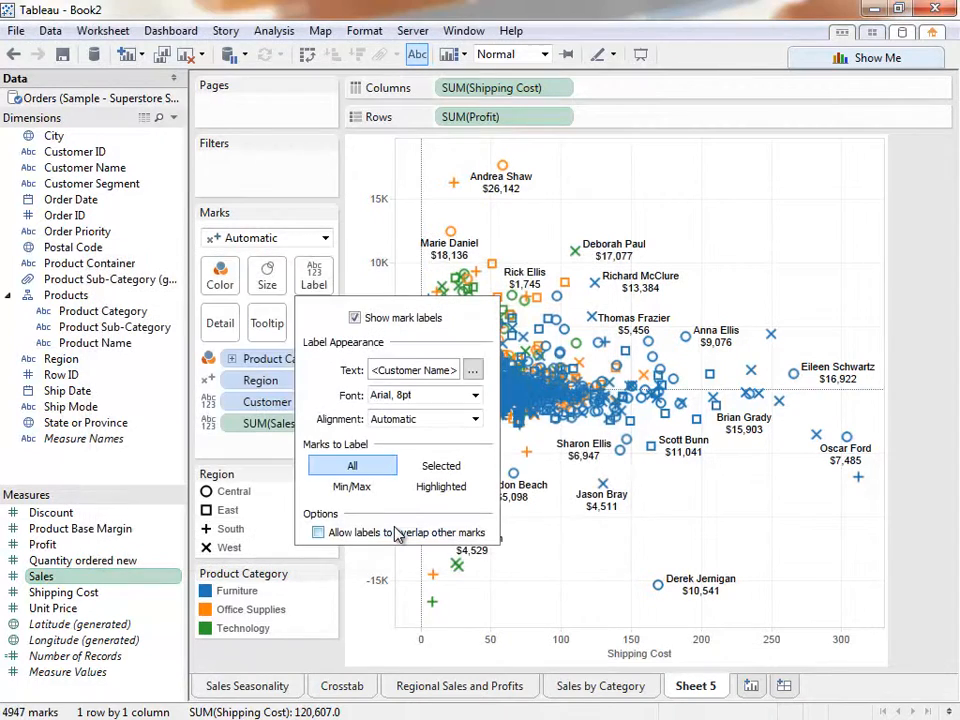
click(474, 605)
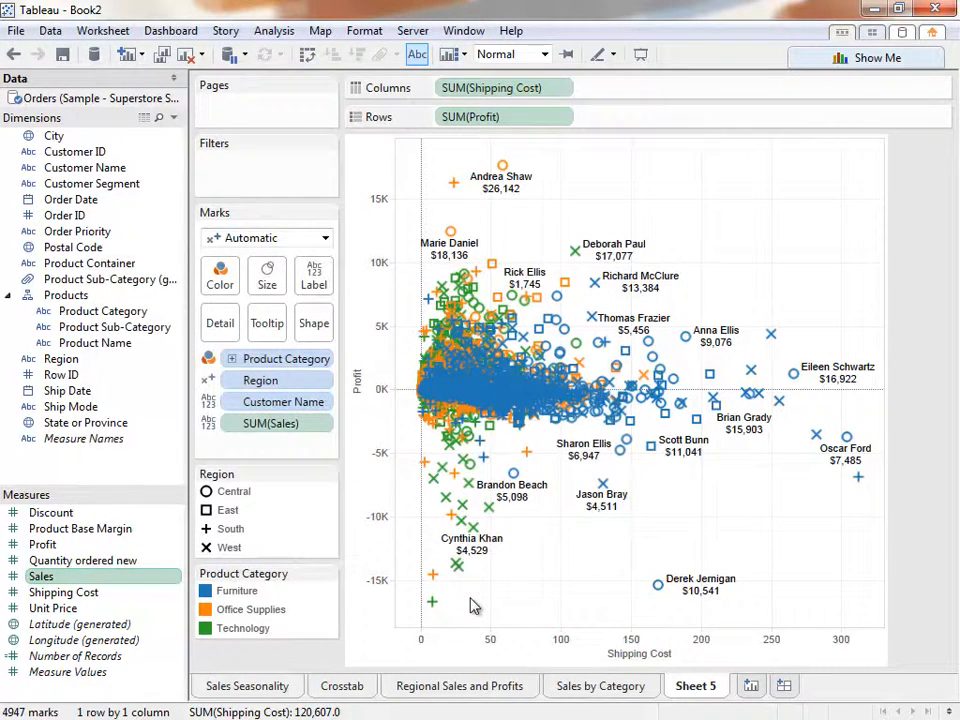
Show trend lines on the scatter plot of Profit against Shipping Cost
right_click(648, 320)
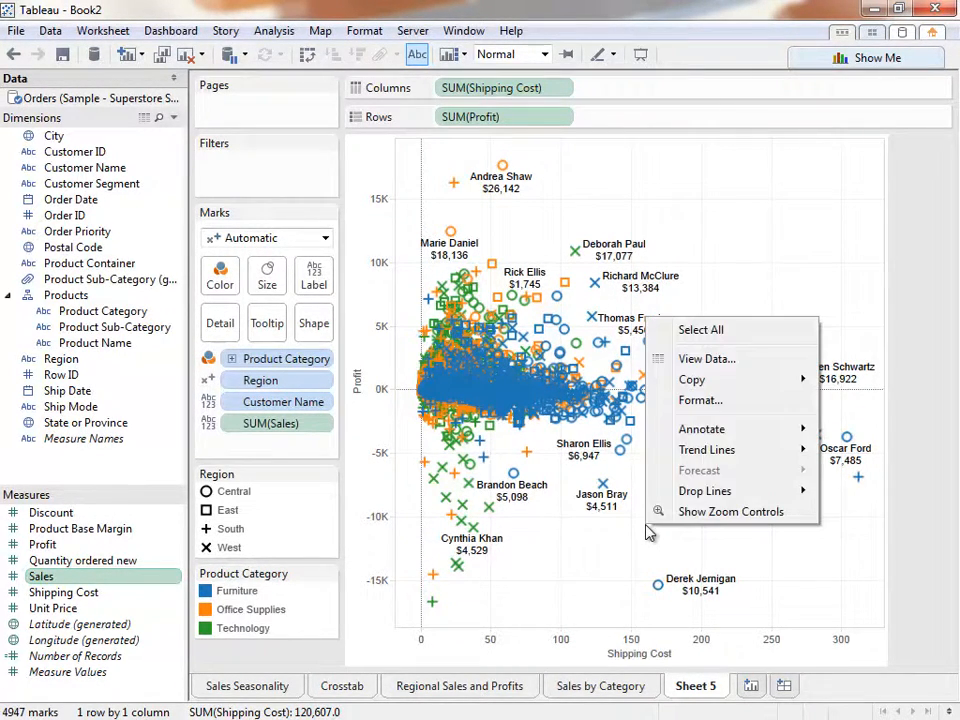
mouse_move(693, 450)
click(630, 455)
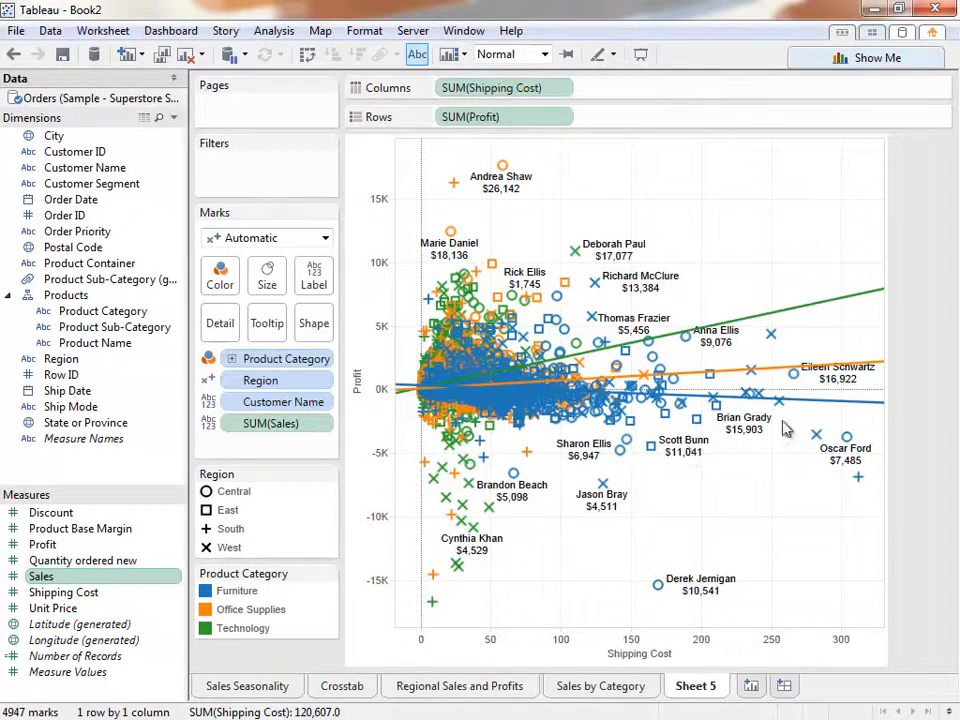
mouse_move(808, 410)
View the underlying data of the Central Furniture outlier near -15K profit, select all its rows and copy them
mouse_move(660, 592)
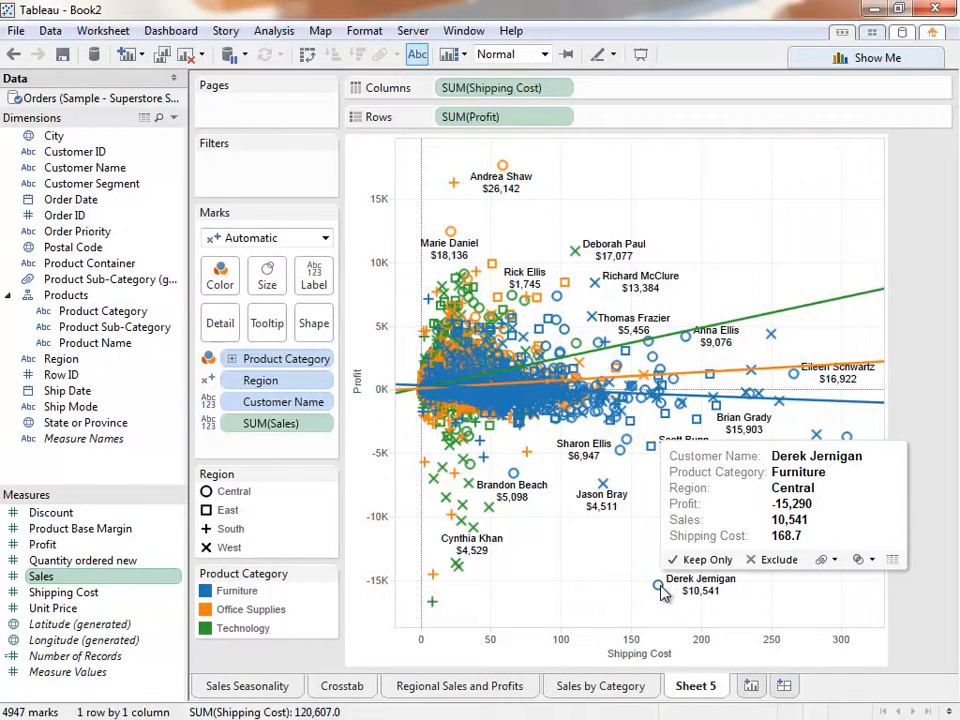
click(890, 560)
click(253, 604)
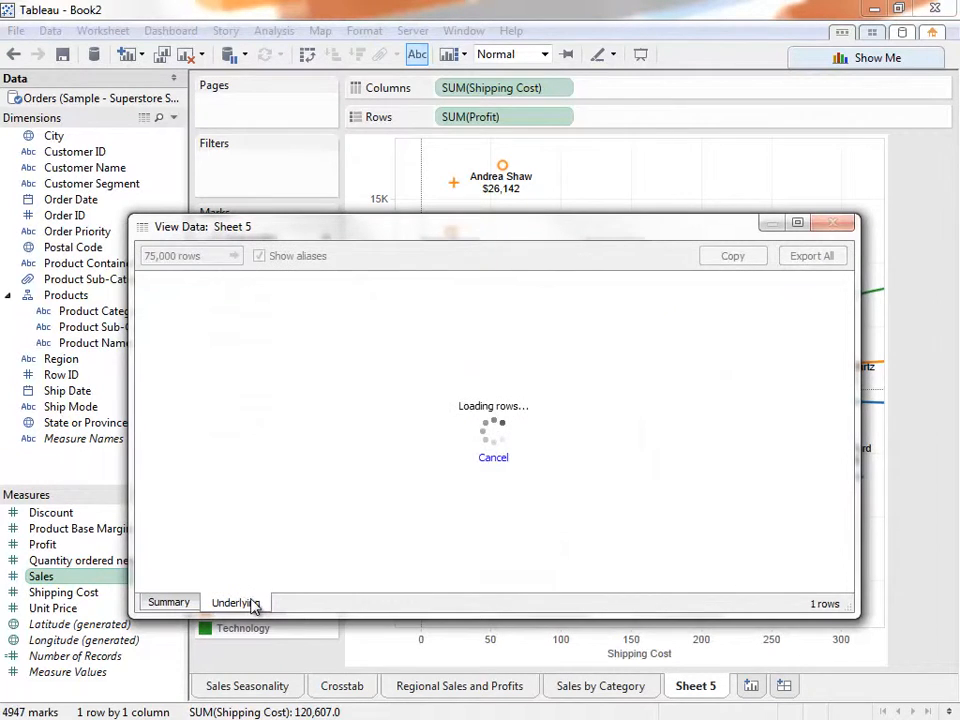
click(147, 283)
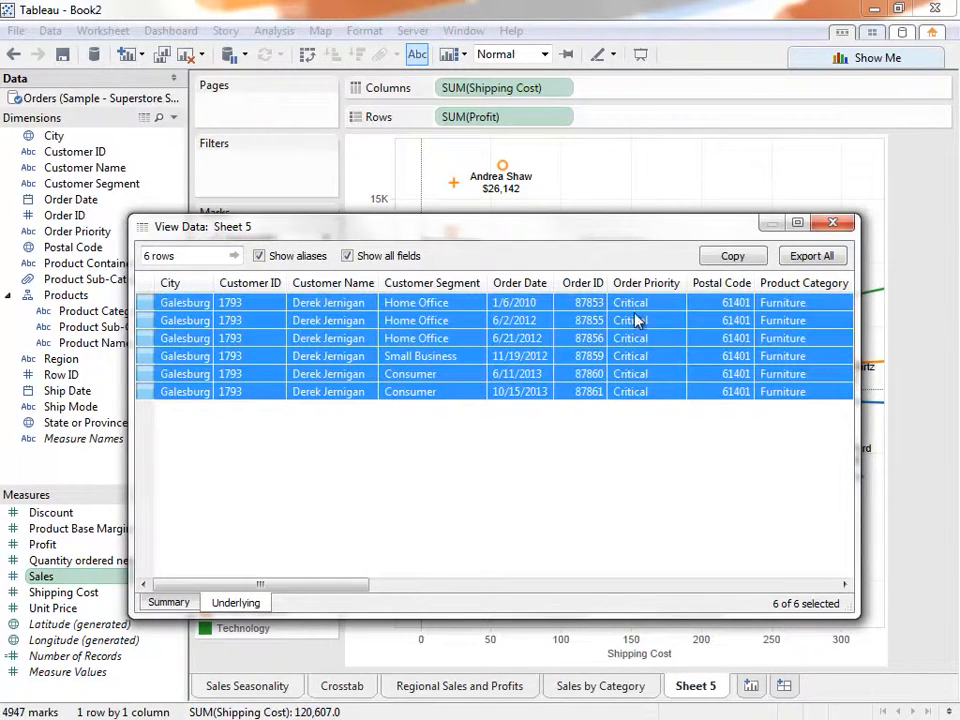
click(725, 258)
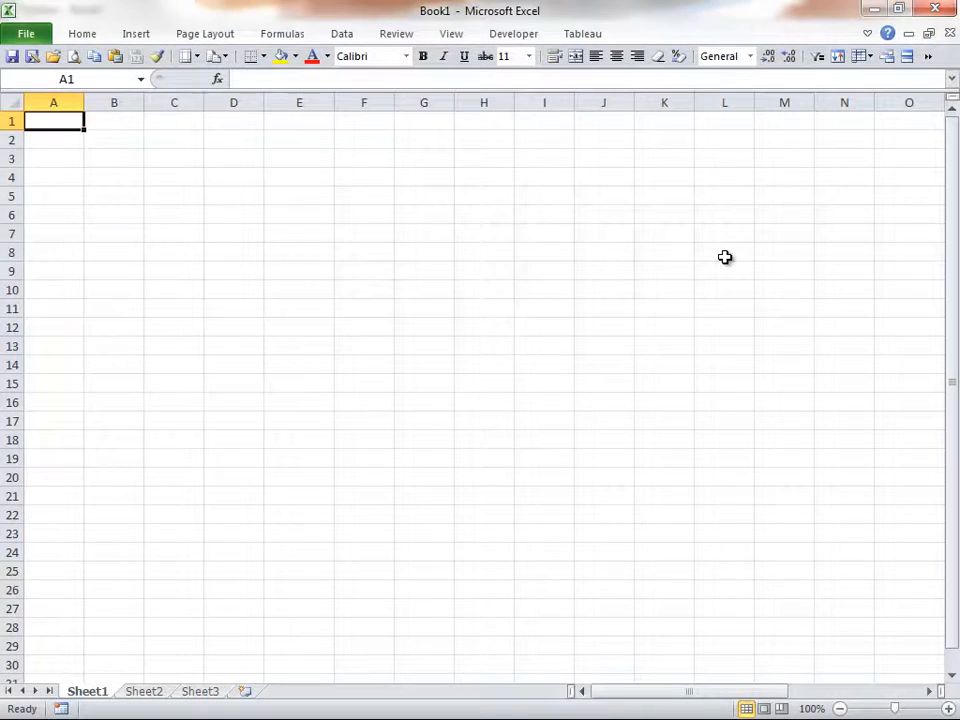
Paste the copied rows into Sheet1 of the Excel workbook at A1, return to Tableau and close the underlying data window
key(ctrl+v)
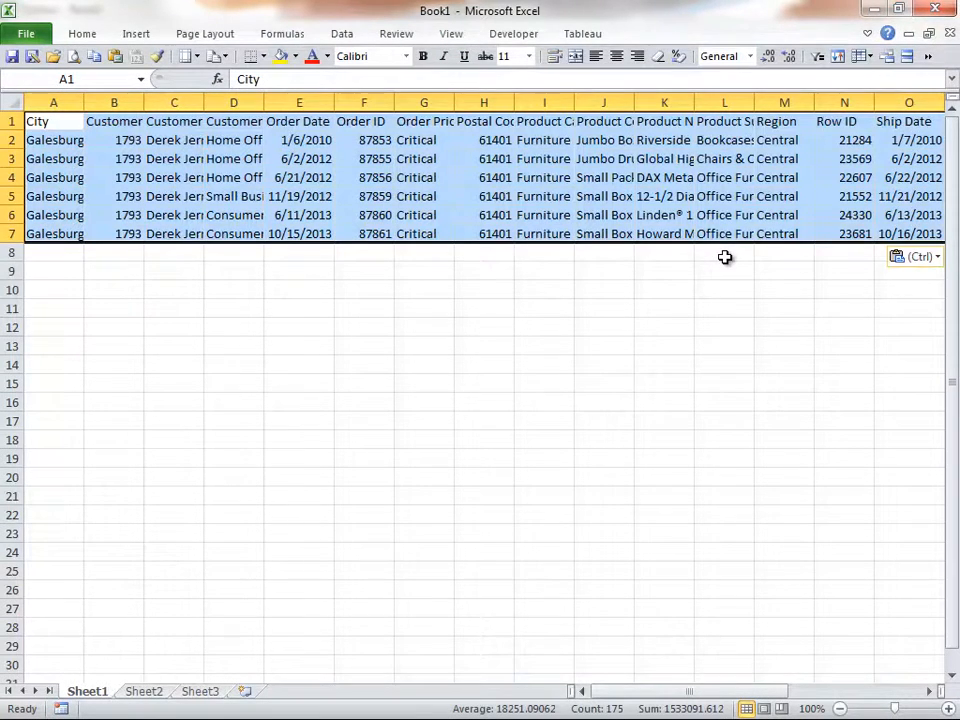
click(873, 12)
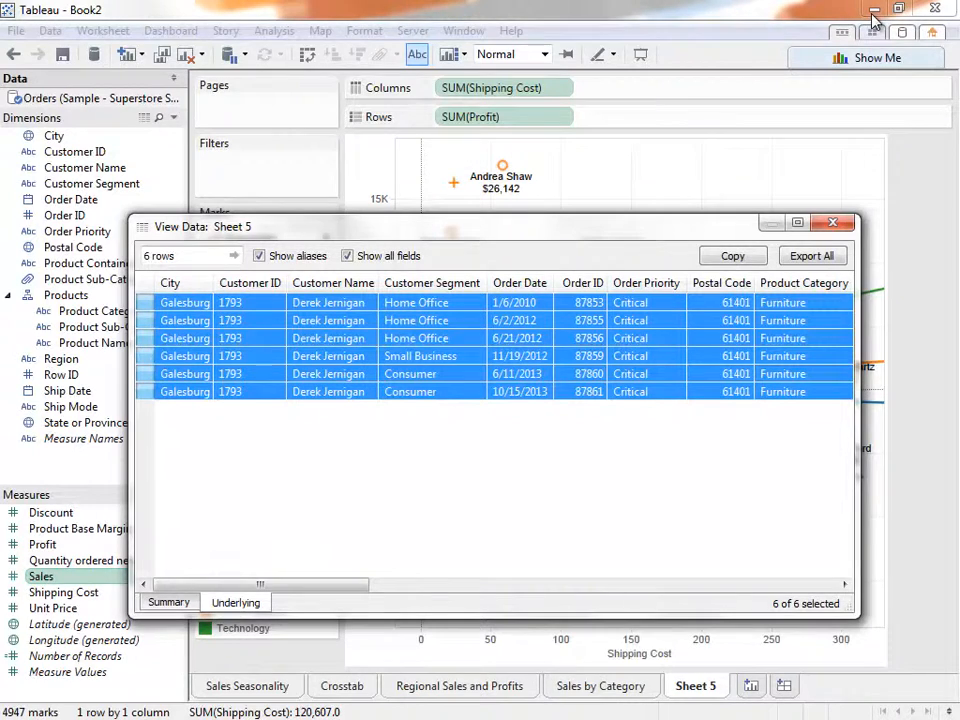
click(835, 221)
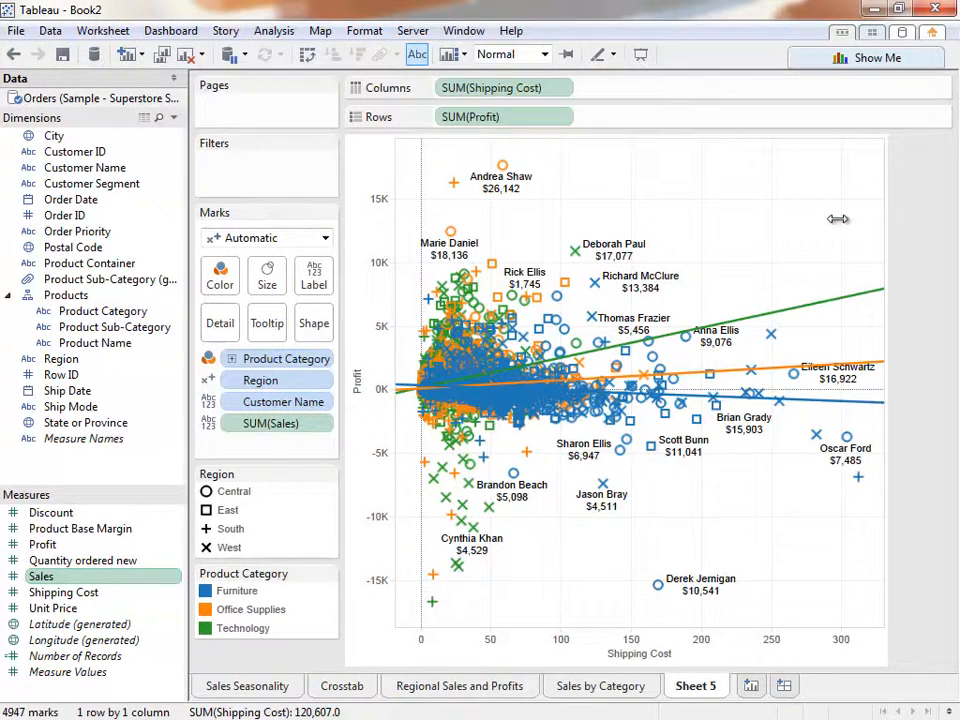
Change Customer Name from a label to a detail and remove SUM(Sales) from the scatter plot's marks
click(207, 401)
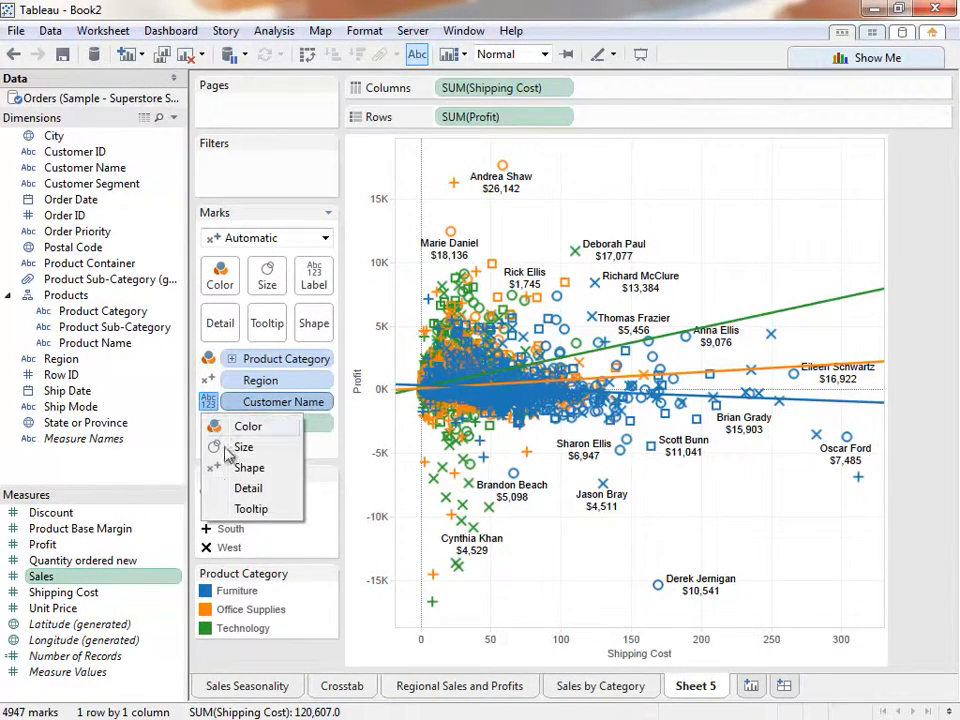
click(232, 488)
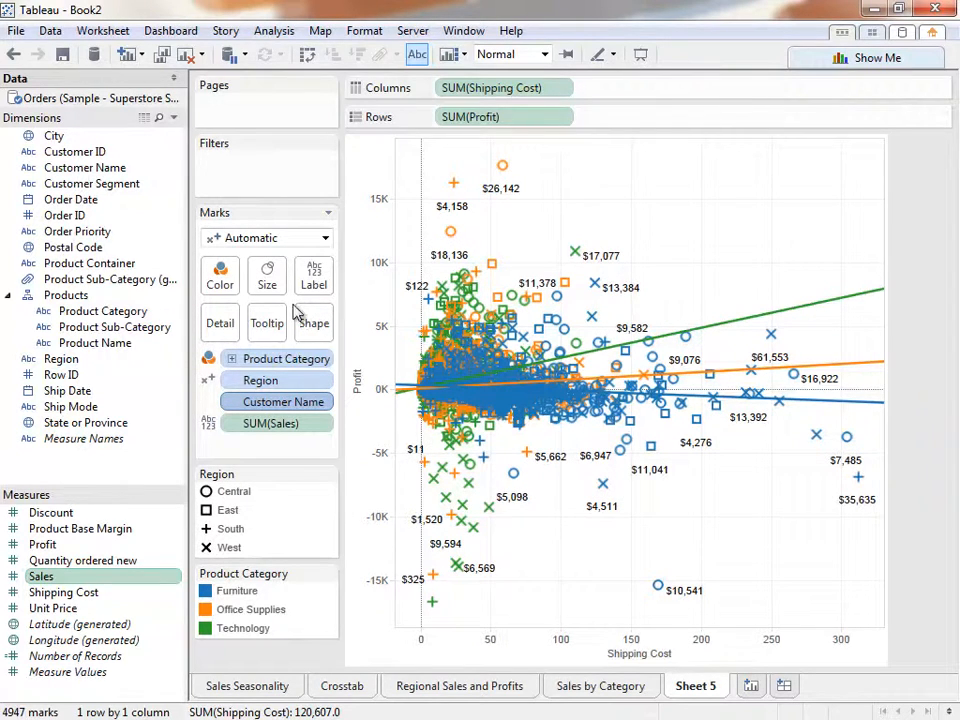
drag(290, 424, 257, 662)
Turn off the trend lines on the scatter plot of Profit against Shipping Cost
right_click(568, 561)
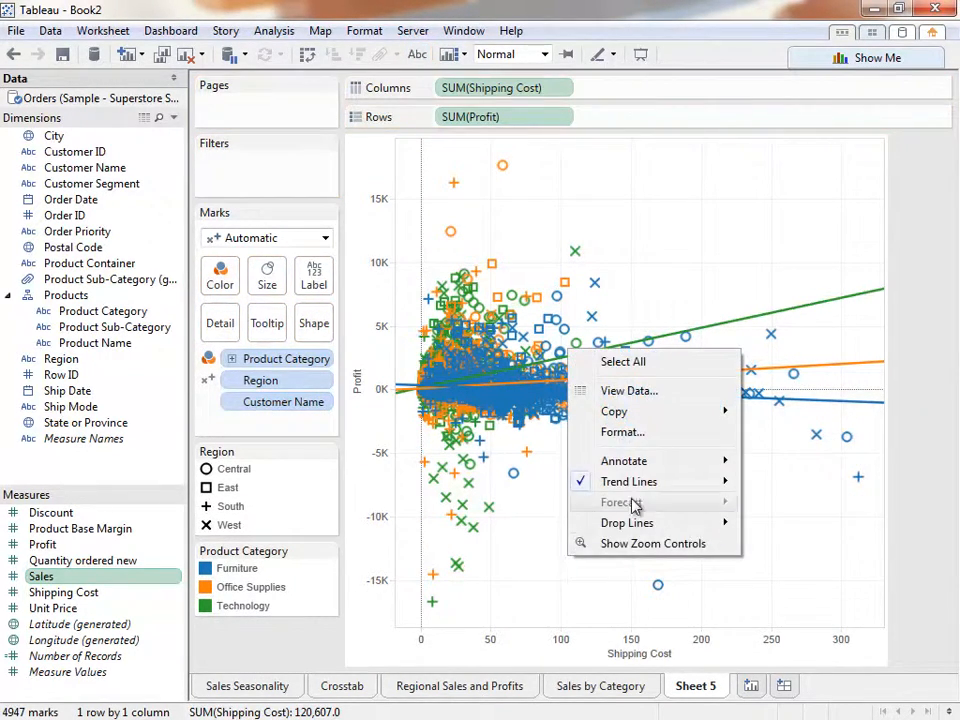
mouse_move(629, 481)
click(799, 426)
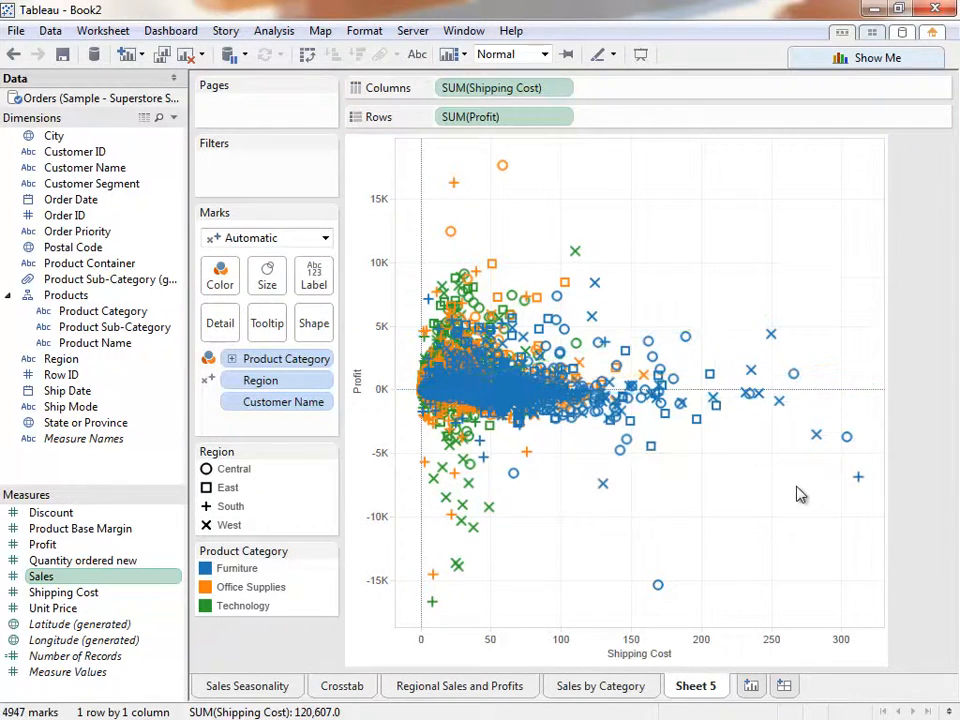
Rename the scatter plot worksheet as Customer Breakdown and view the thumbnail overview of all sheets before returning to the worksheet
double_click(693, 686)
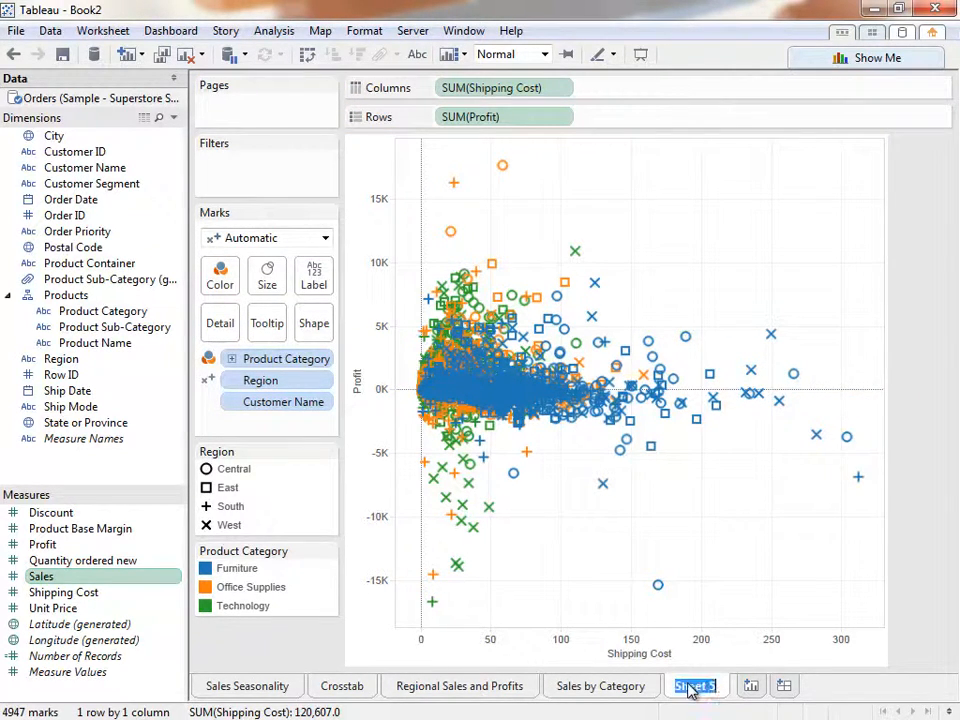
text(Customer Breakdown)
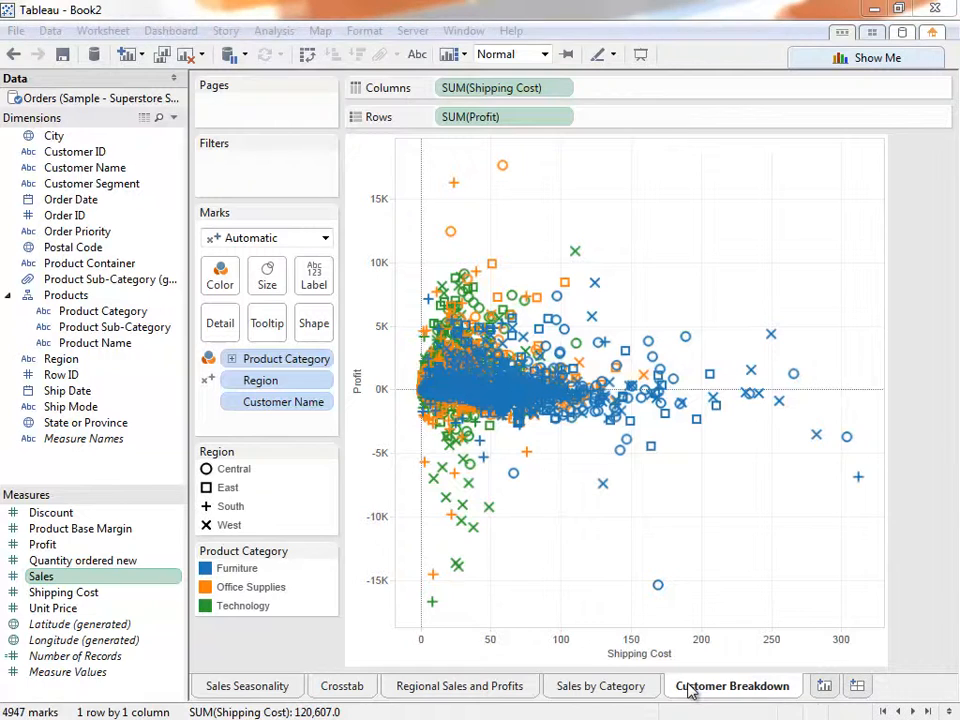
key(Return)
click(874, 34)
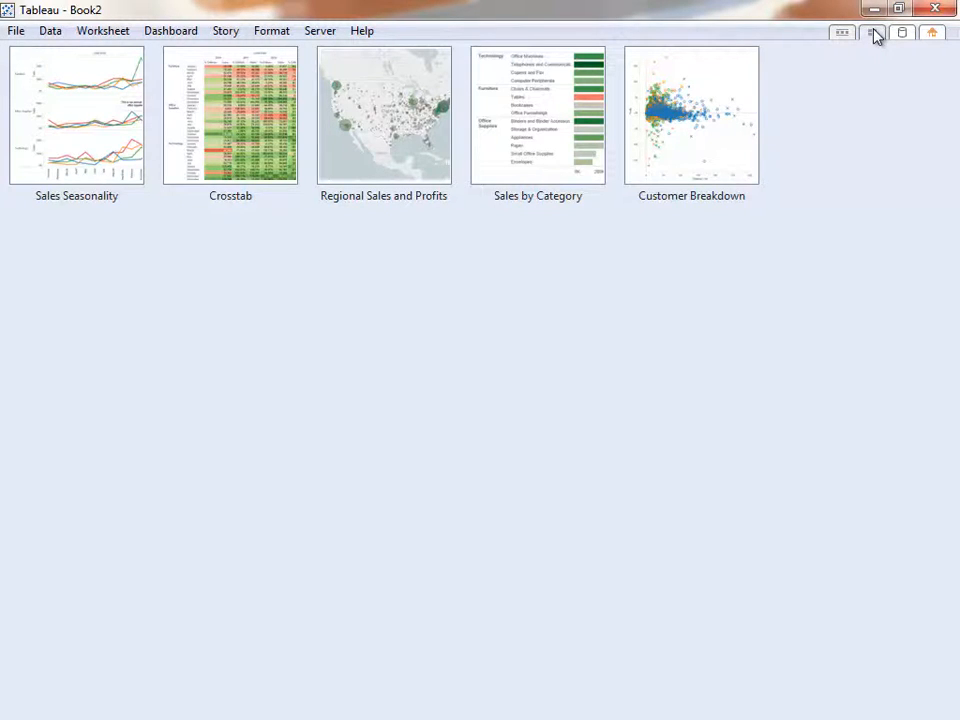
click(842, 33)
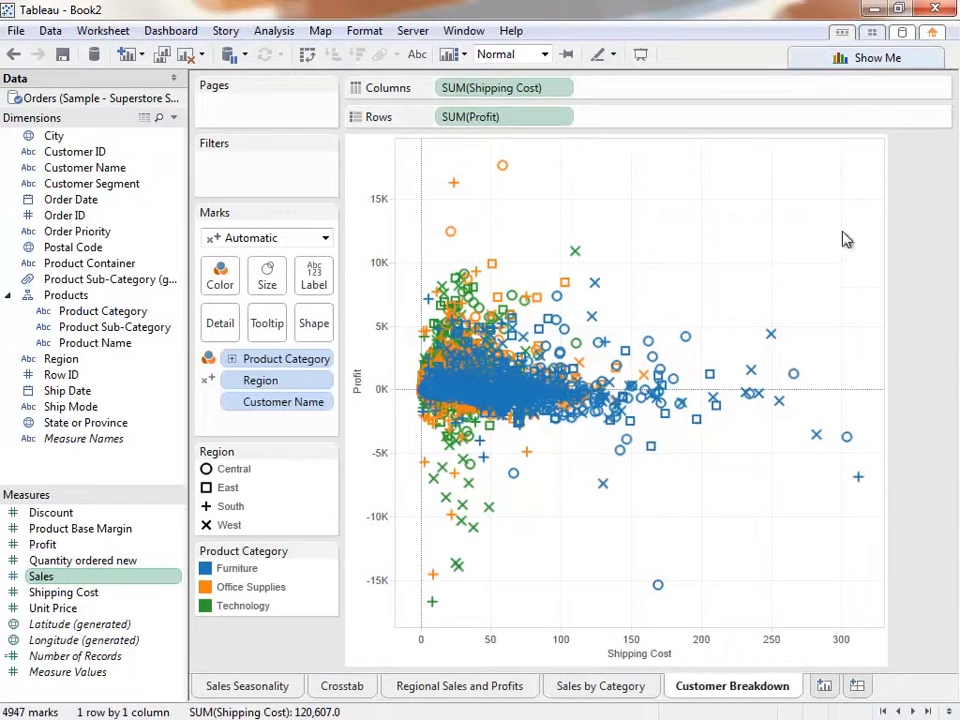
Create a new dashboard and set its size to Laptop, 800 by 600
click(857, 687)
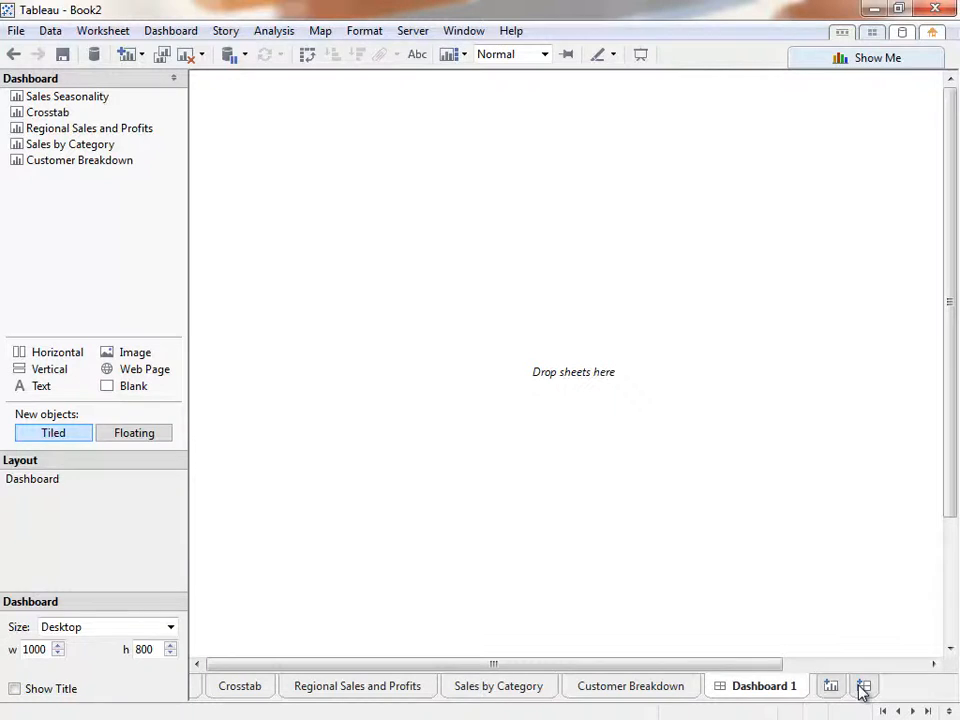
click(170, 627)
click(151, 370)
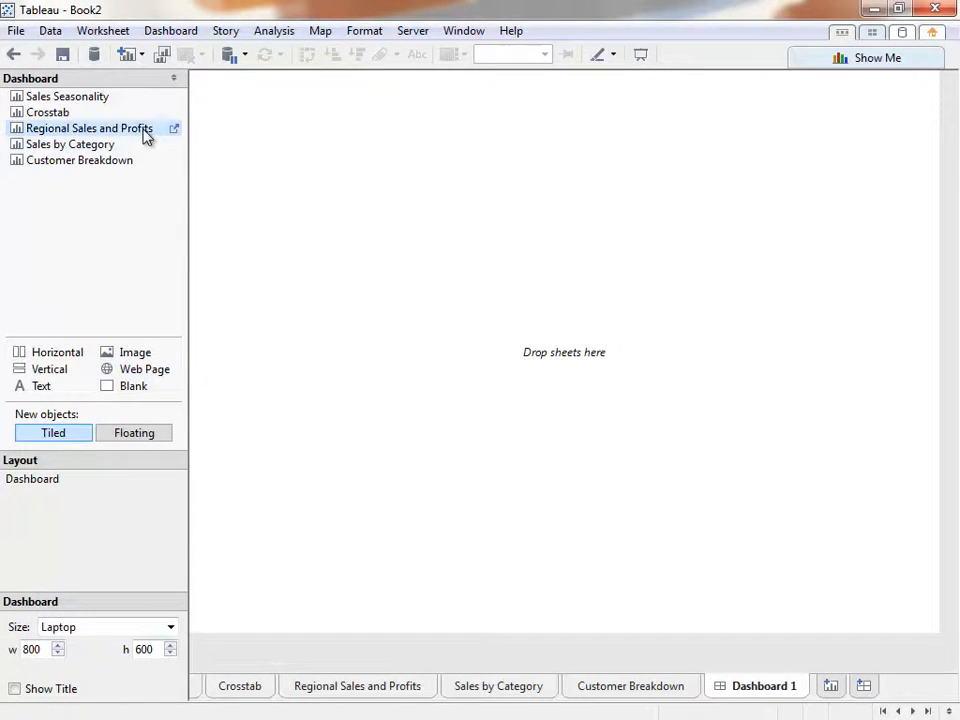
Add Regional Sales and Profits to the dashboard, with Sales by Category below it and Customer Breakdown beside Sales by Category
drag(143, 133, 392, 202)
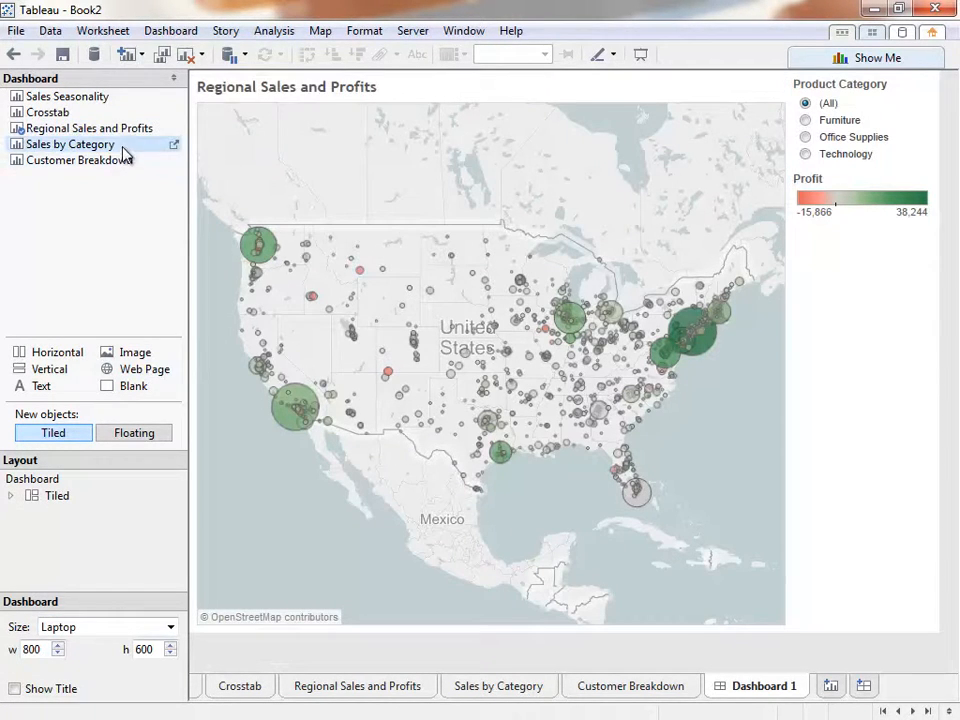
drag(125, 152, 307, 585)
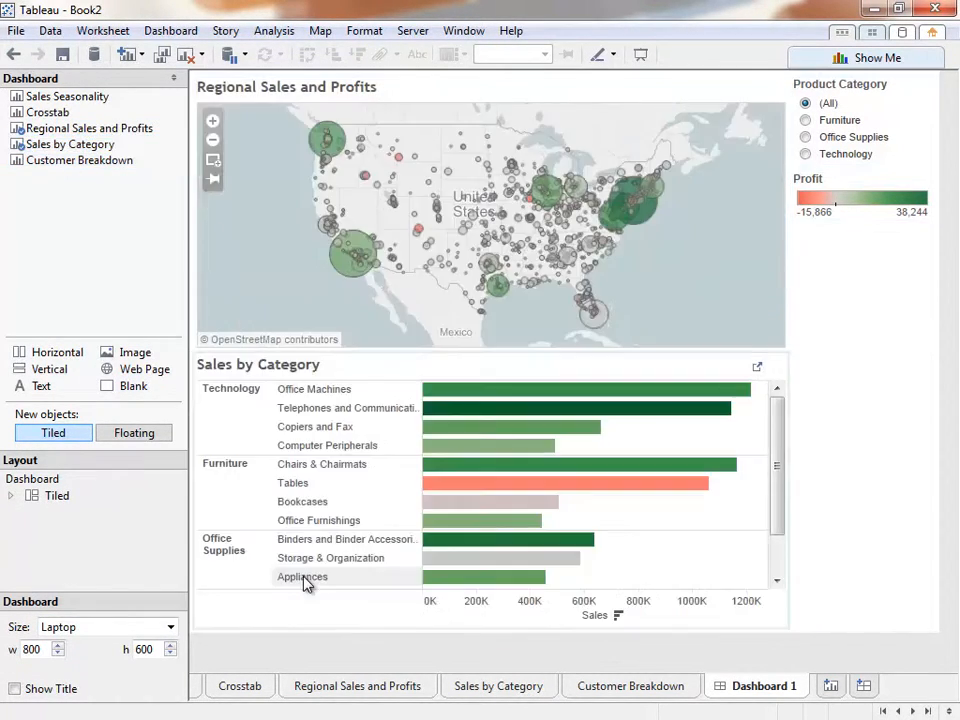
drag(118, 163, 555, 494)
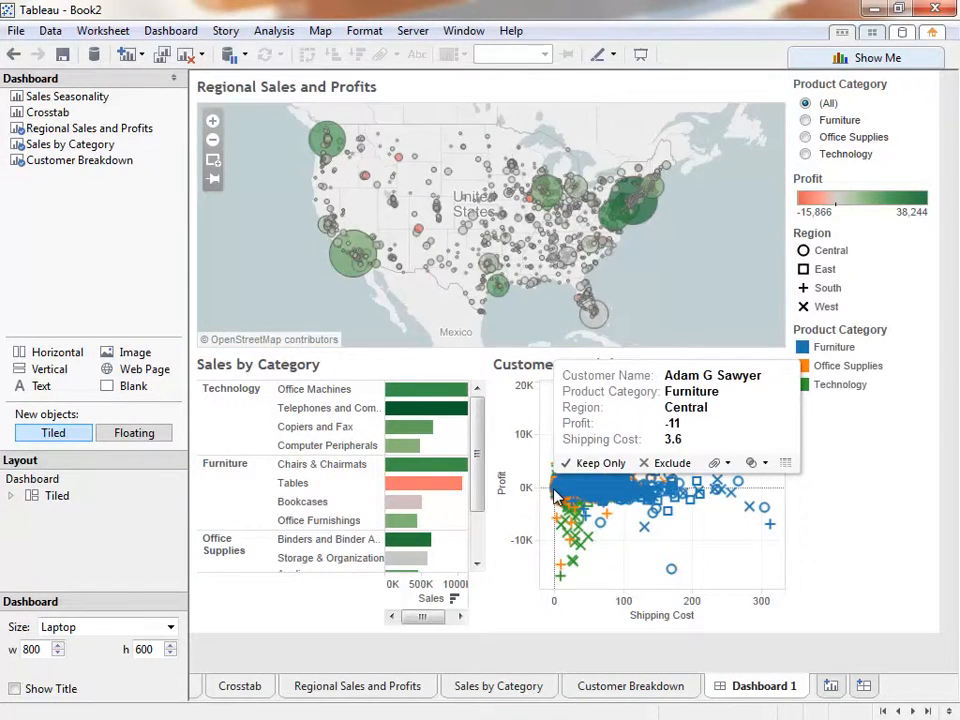
Set the Sales by Category view on the dashboard to fit the Entire View
click(425, 364)
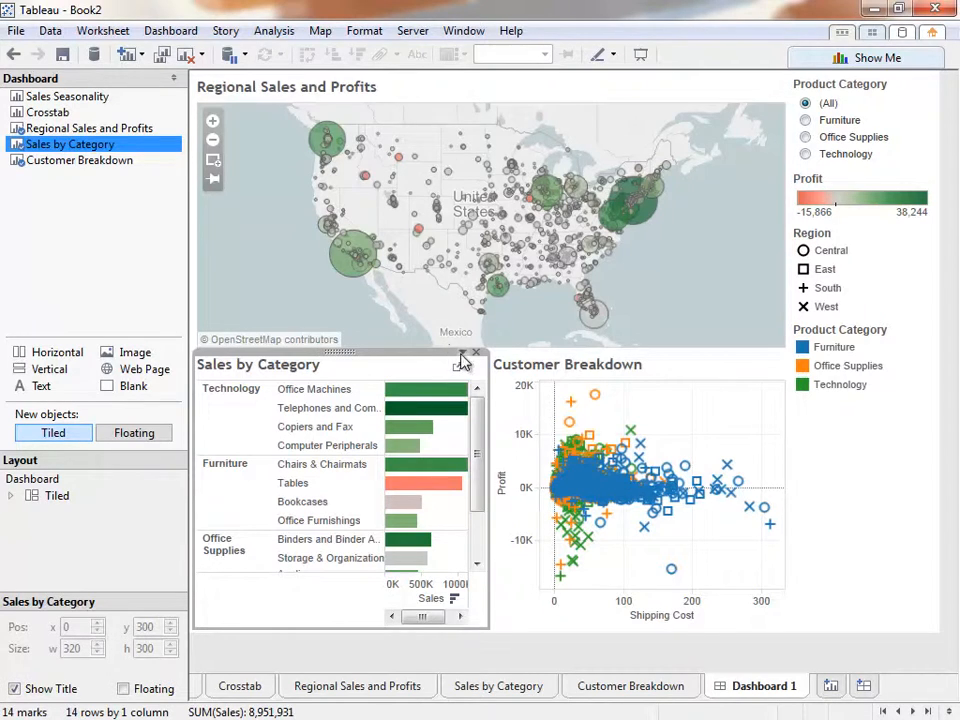
click(464, 356)
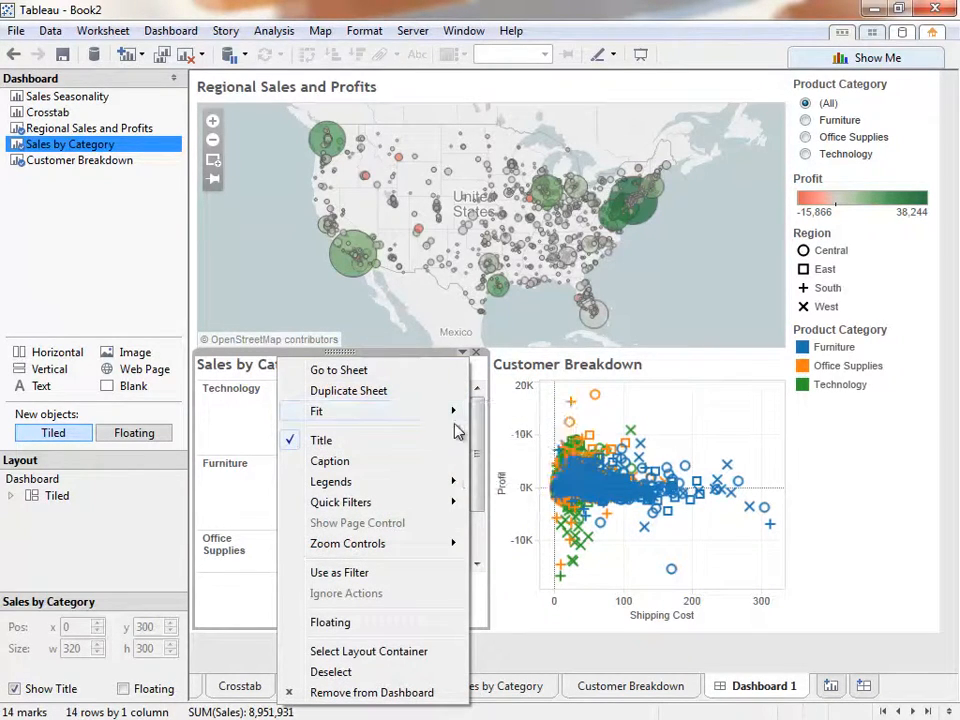
click(515, 482)
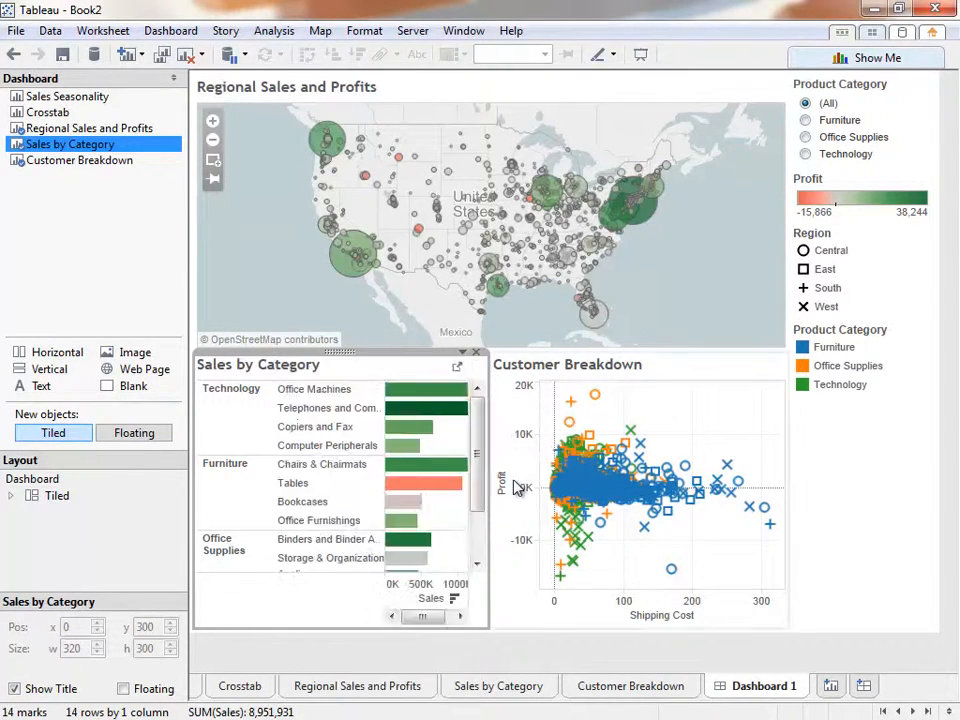
Rename the dashboard as Sales Dashboard and deselect the Sales by Category view
right_click(746, 695)
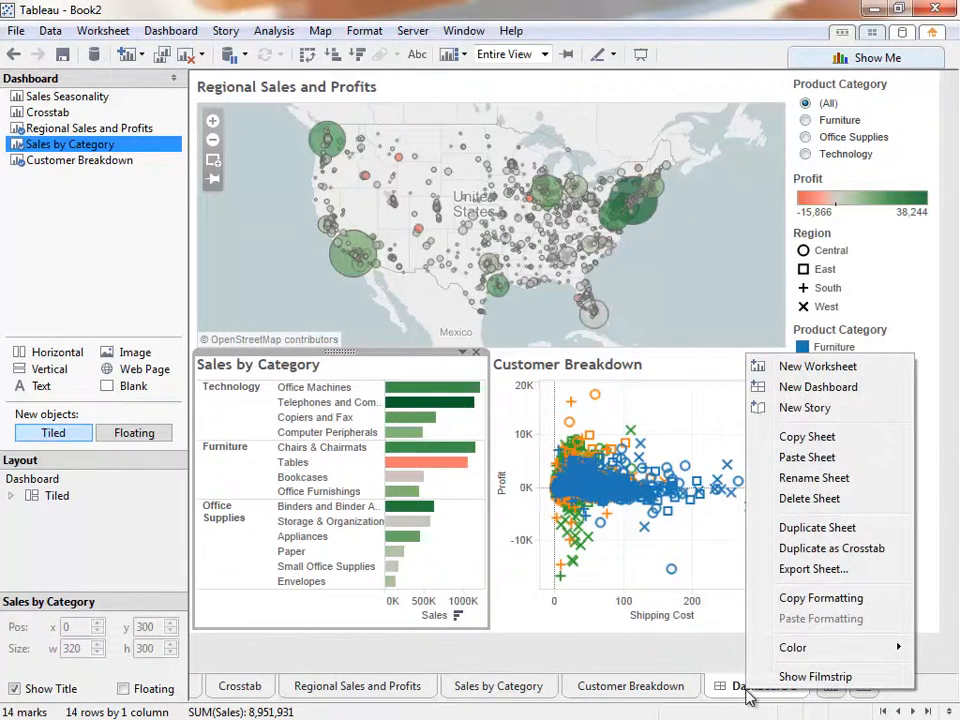
click(800, 479)
text(Sales Dashboard)
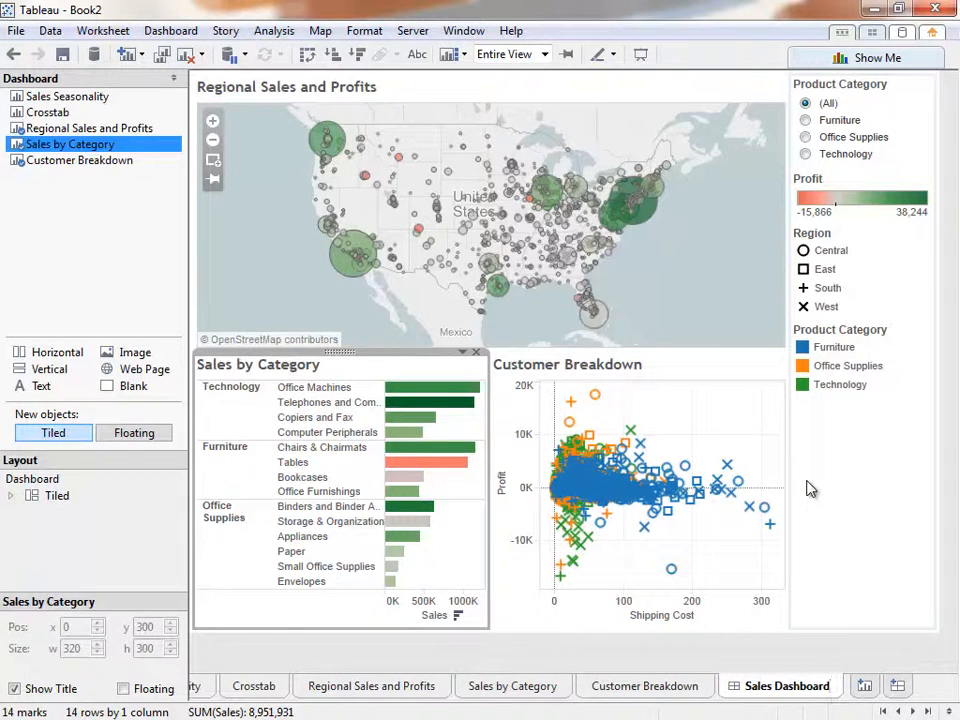
key(Return)
click(790, 658)
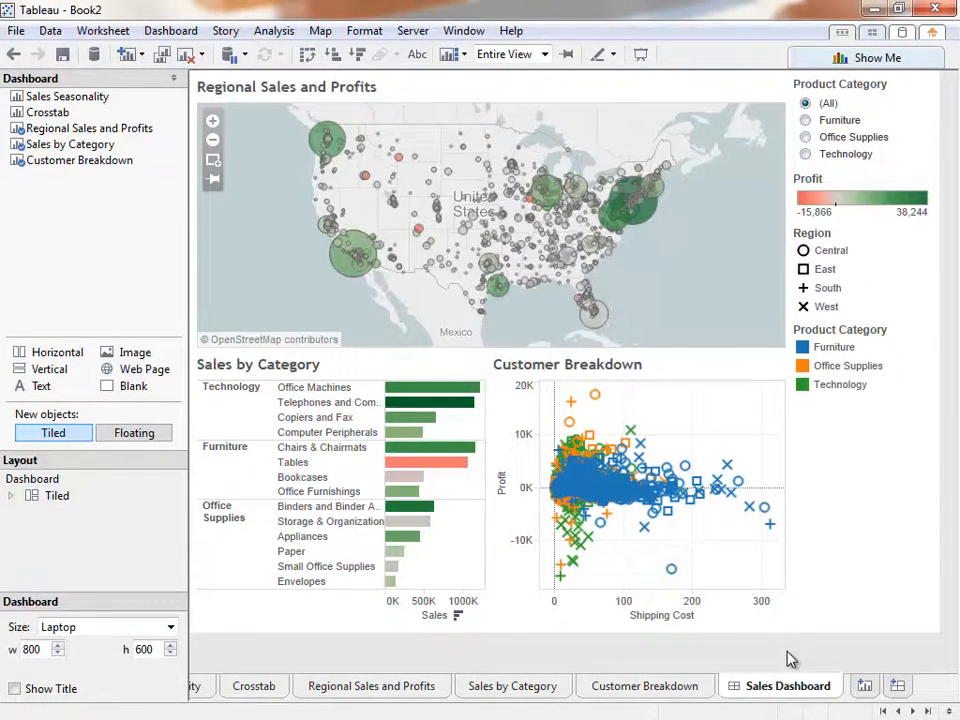
Show the dashboard title and set its font size to 16
click(14, 688)
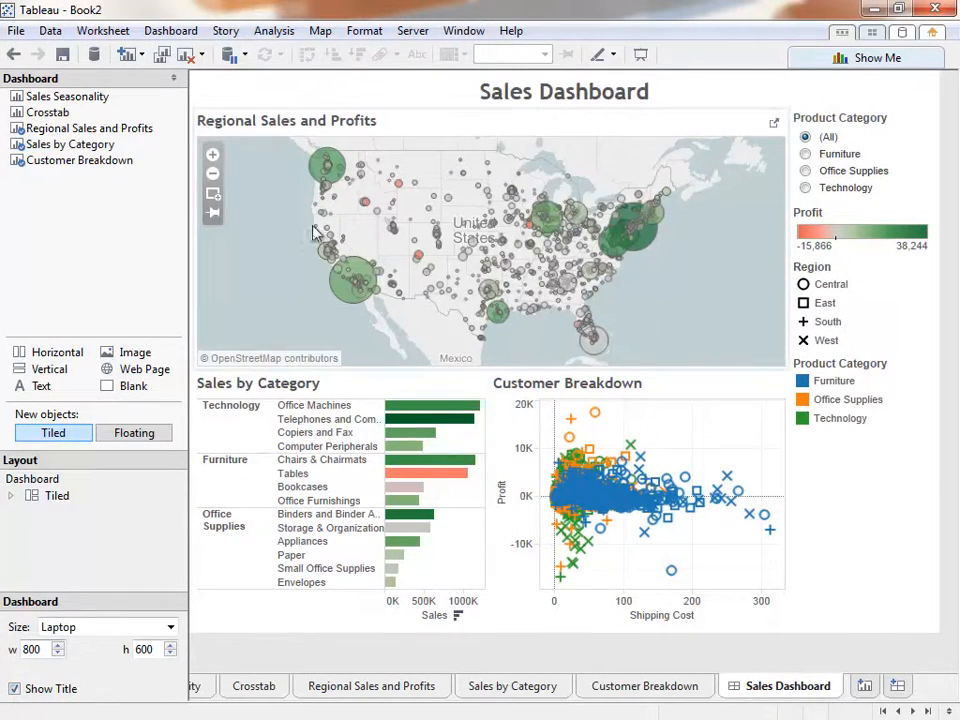
double_click(495, 98)
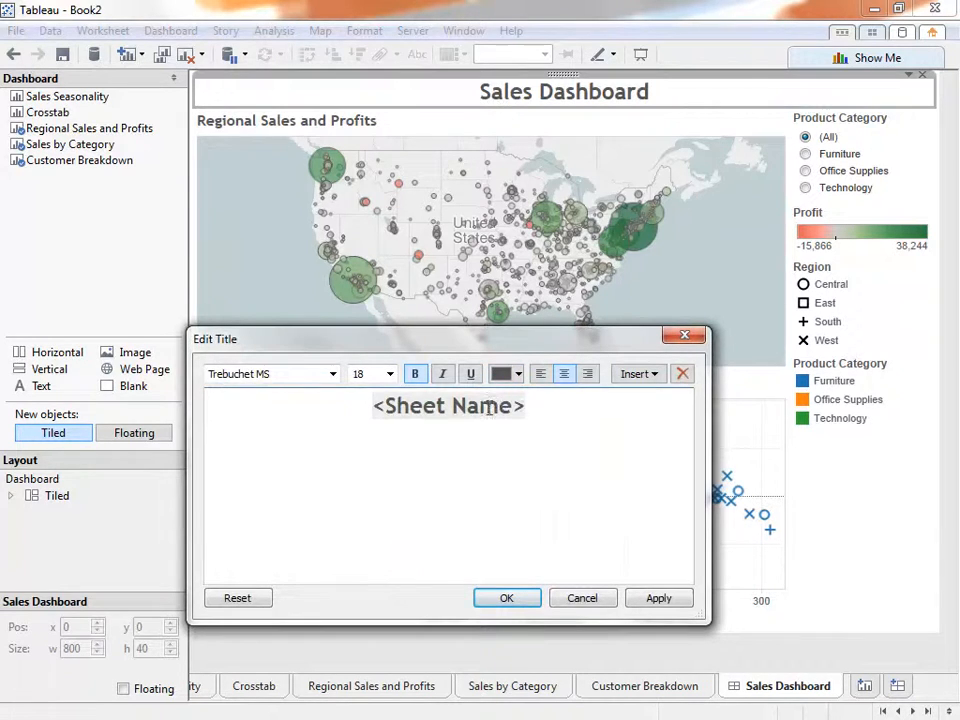
drag(490, 407, 369, 408)
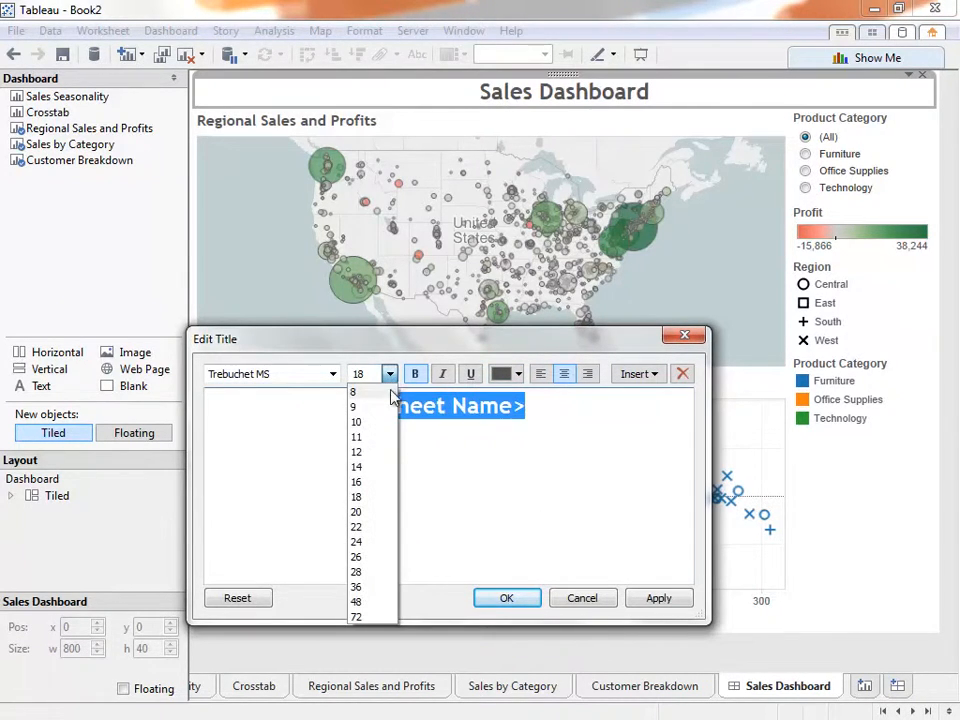
click(378, 483)
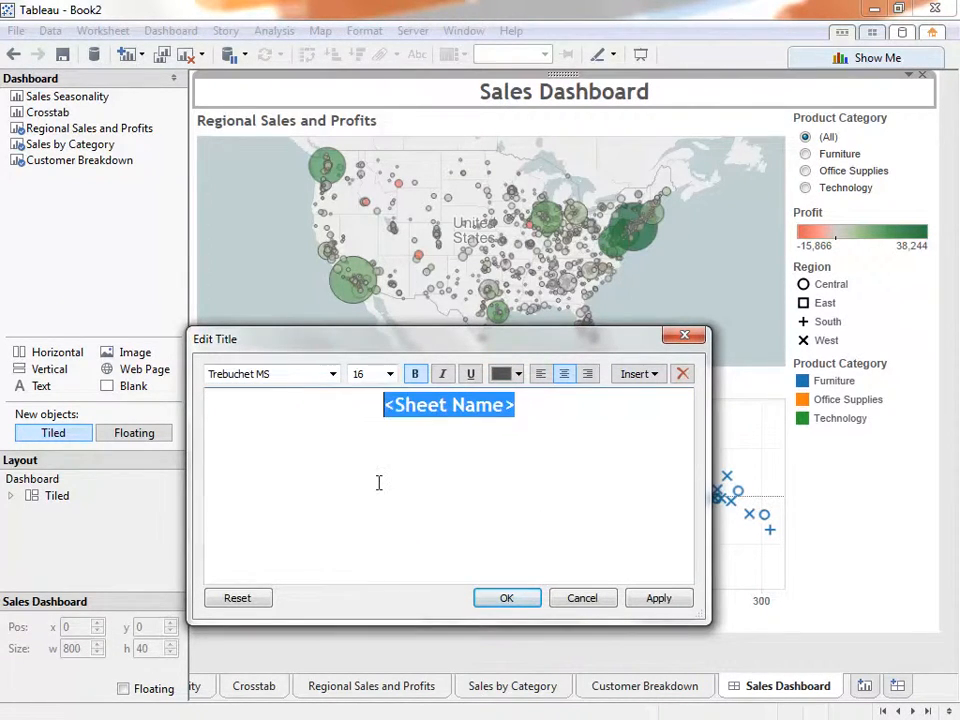
click(506, 600)
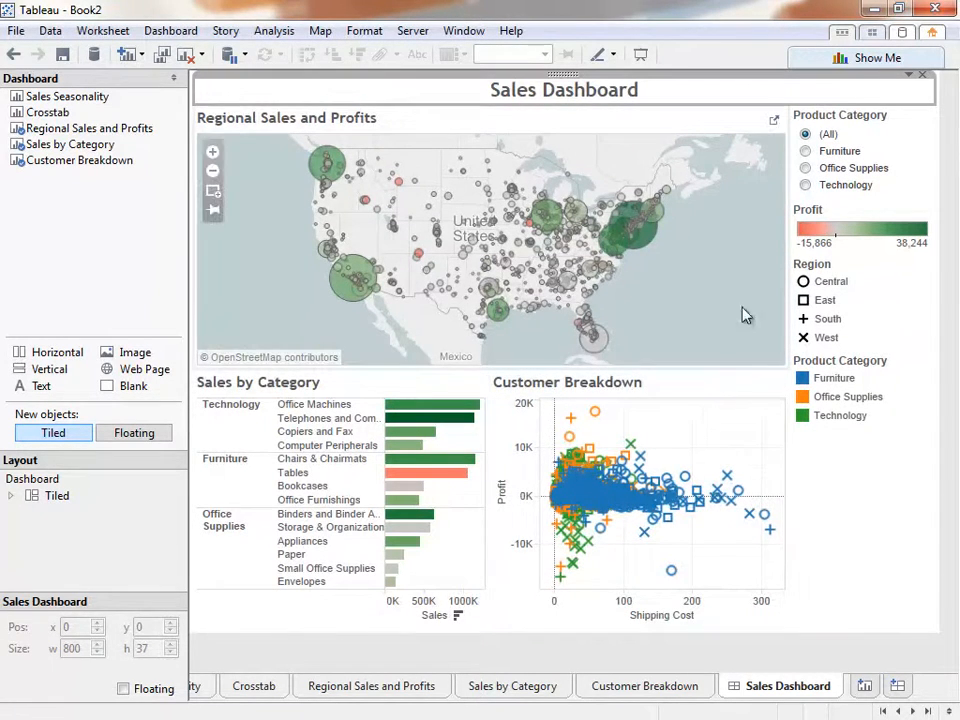
Examine how the dashboard responds to the Product Category filter at Furniture, Office Supplies and Technology, and set it back to All
click(806, 151)
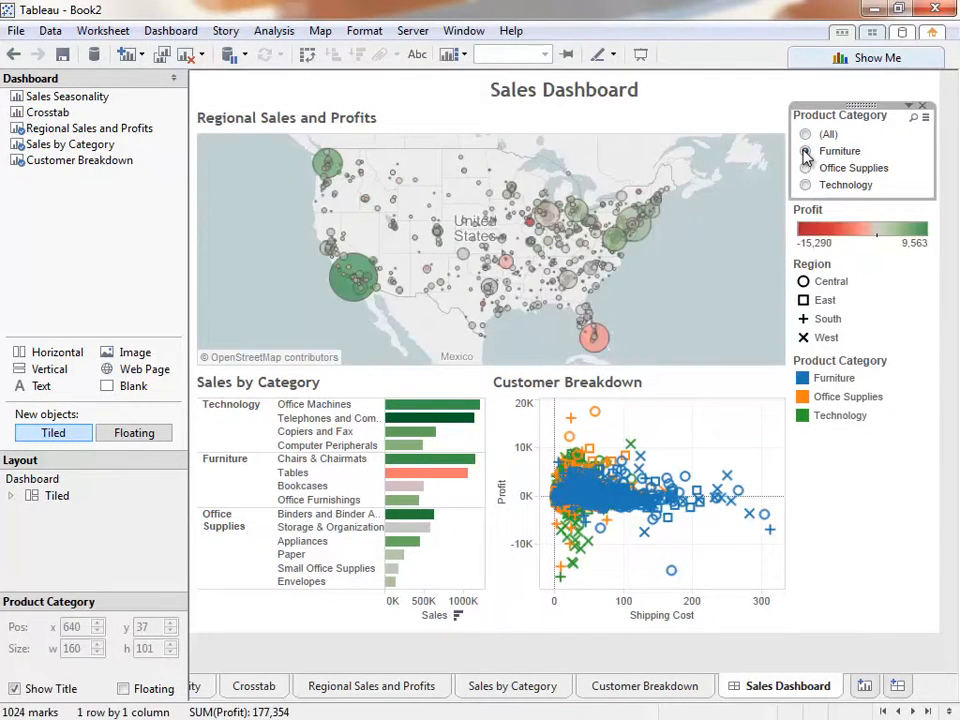
click(805, 168)
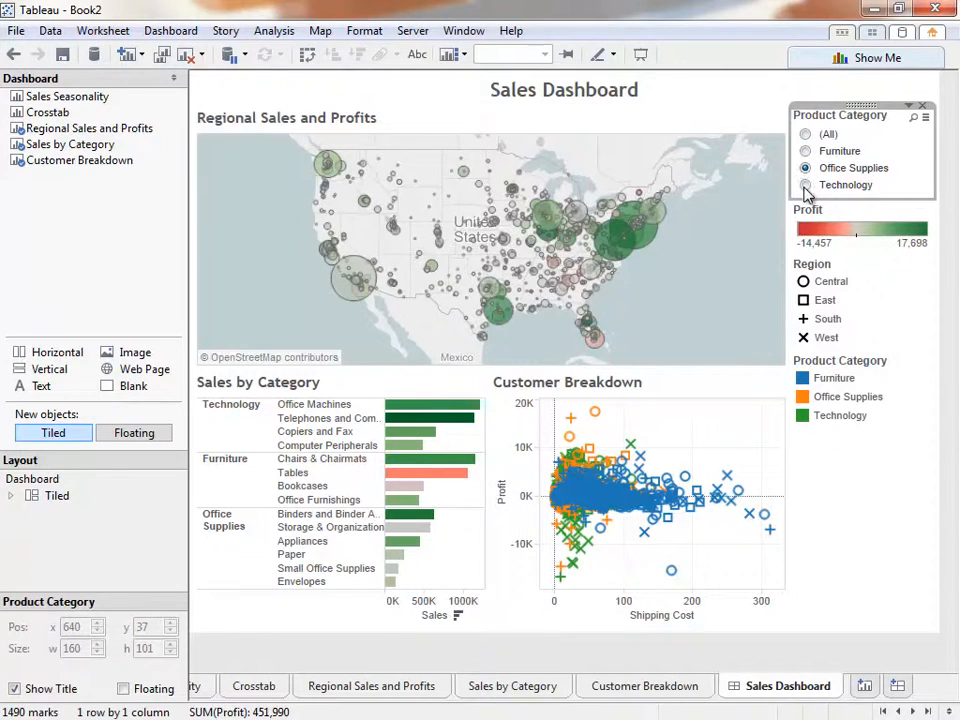
click(806, 186)
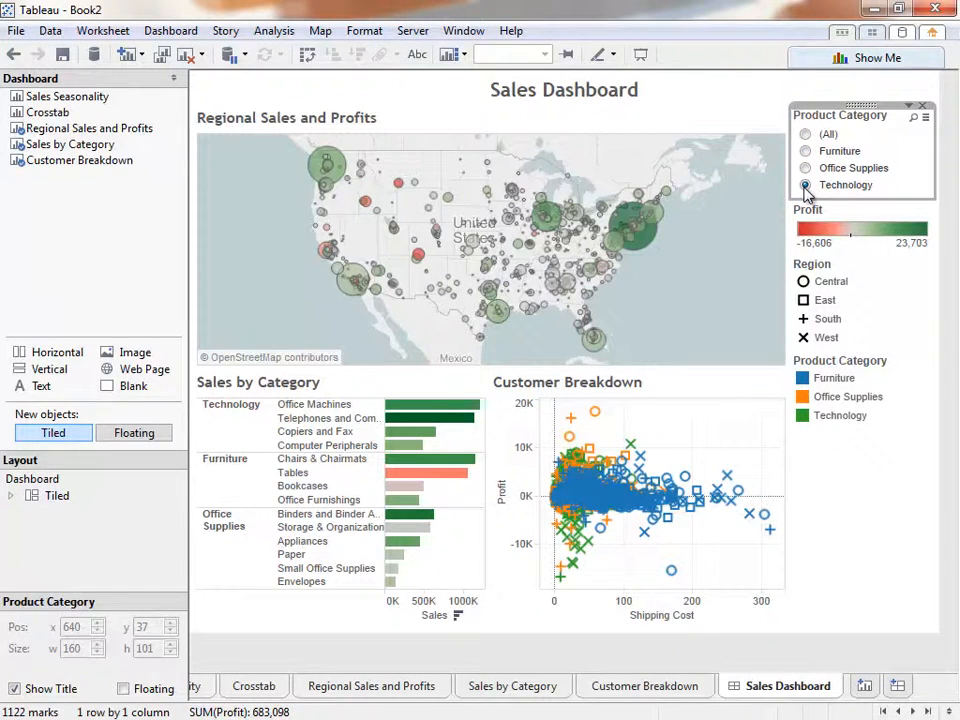
click(806, 134)
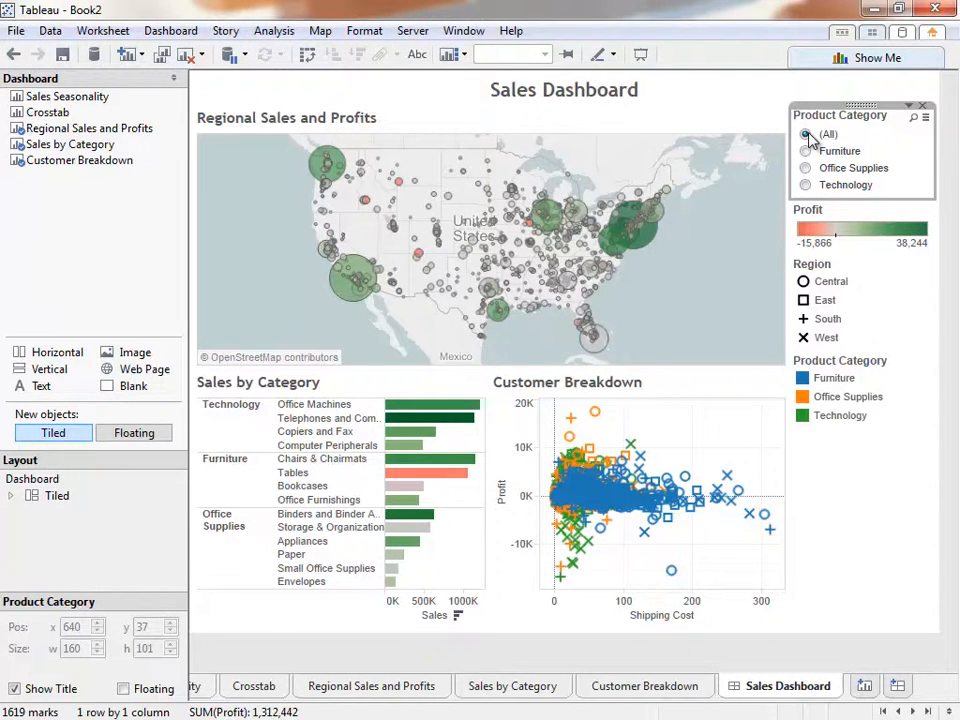
Apply the Product Category filter to all worksheets on the dashboard and test it with Office Supplies and Furniture
click(909, 107)
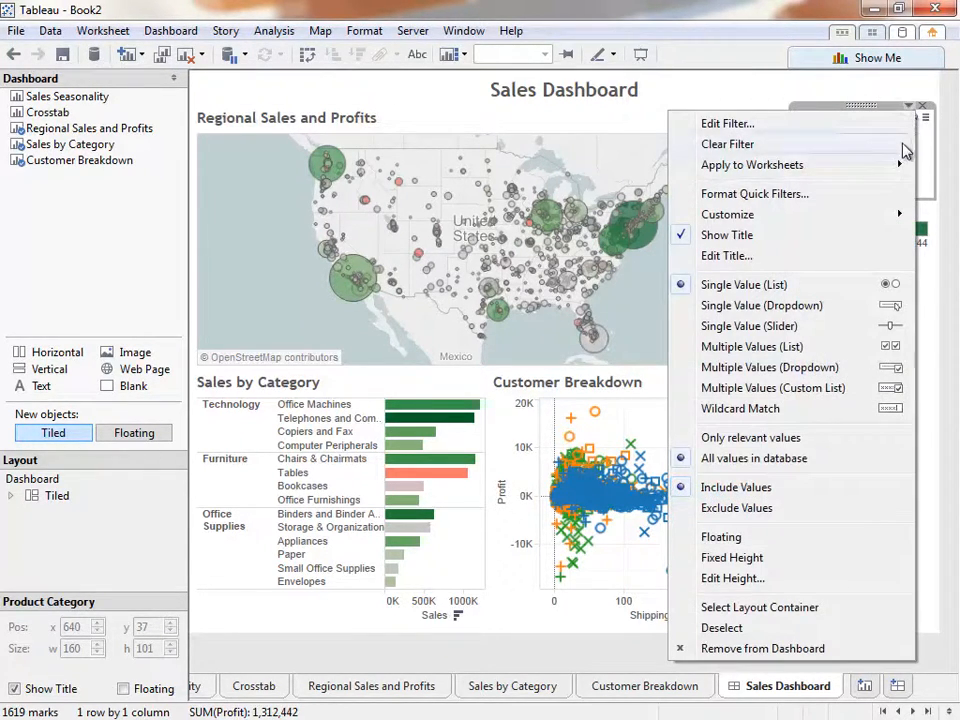
mouse_move(850, 168)
click(648, 170)
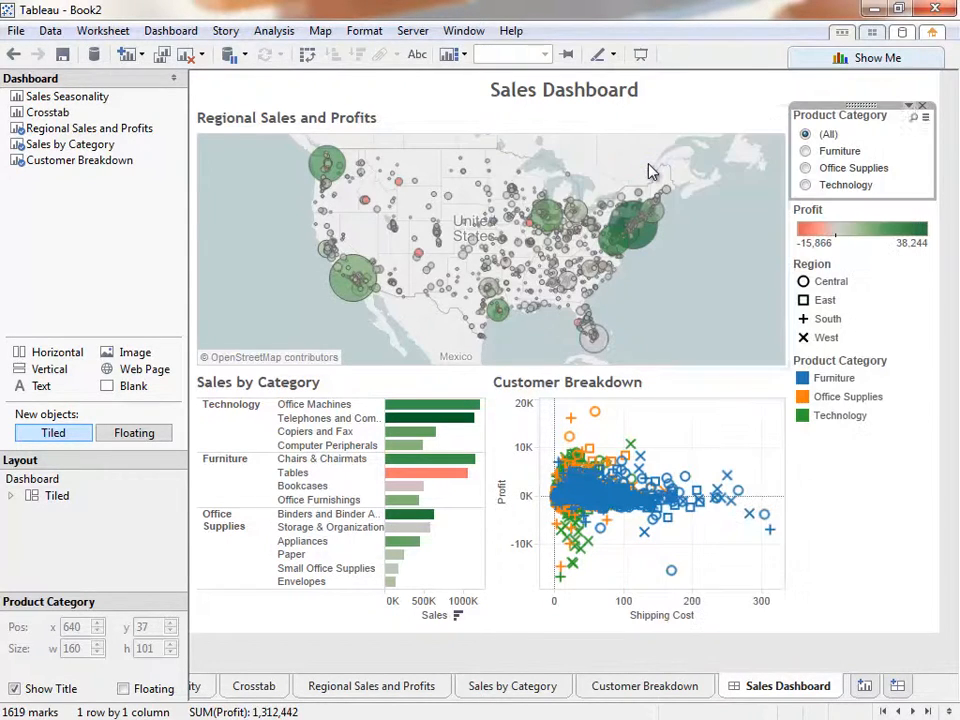
click(806, 168)
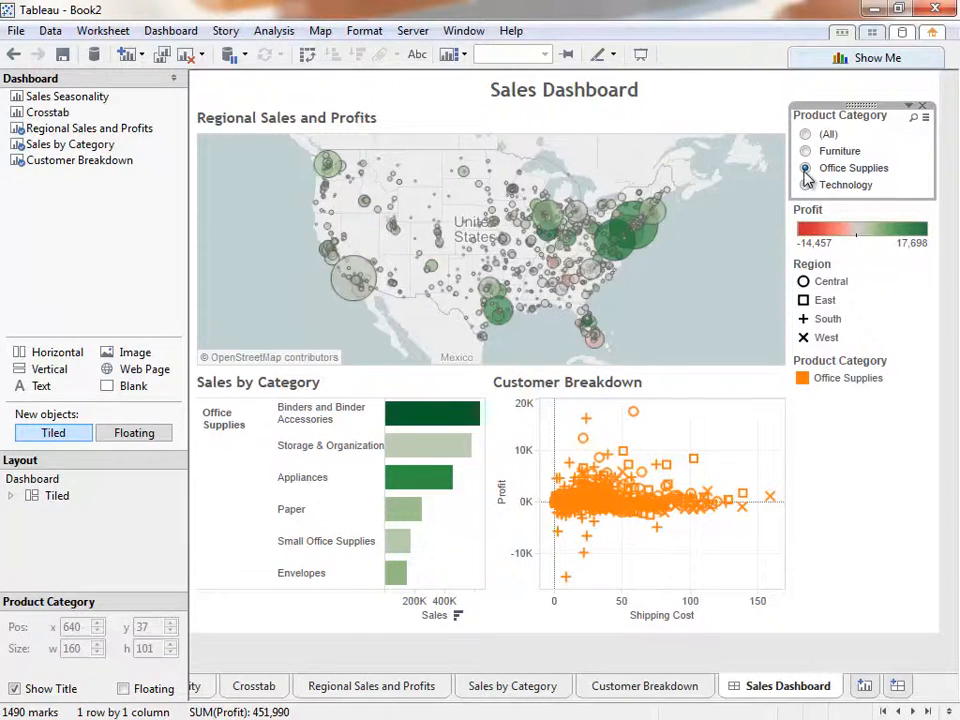
click(806, 151)
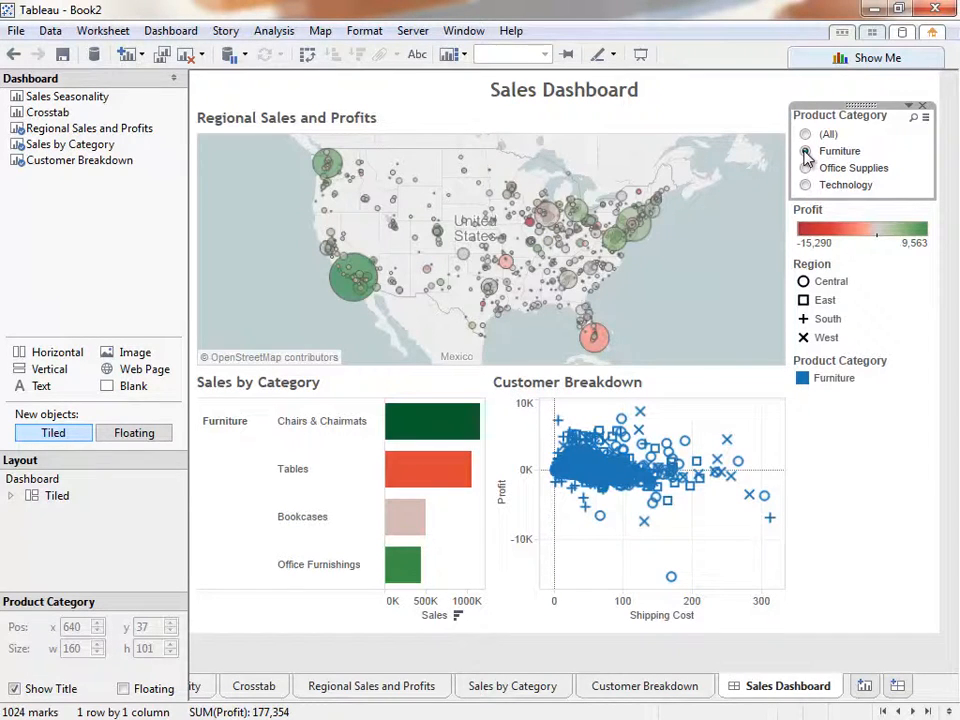
Use the Regional Sales and Profits map as a dashboard filter, testing it with Miami, and reset the Product Category filter to All
click(598, 340)
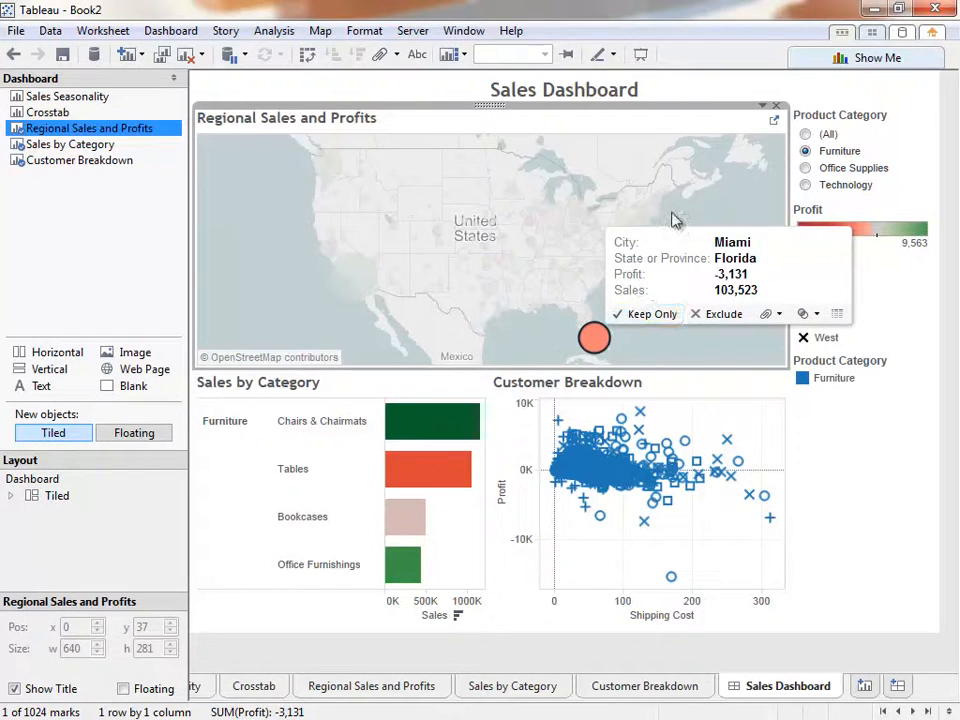
click(764, 106)
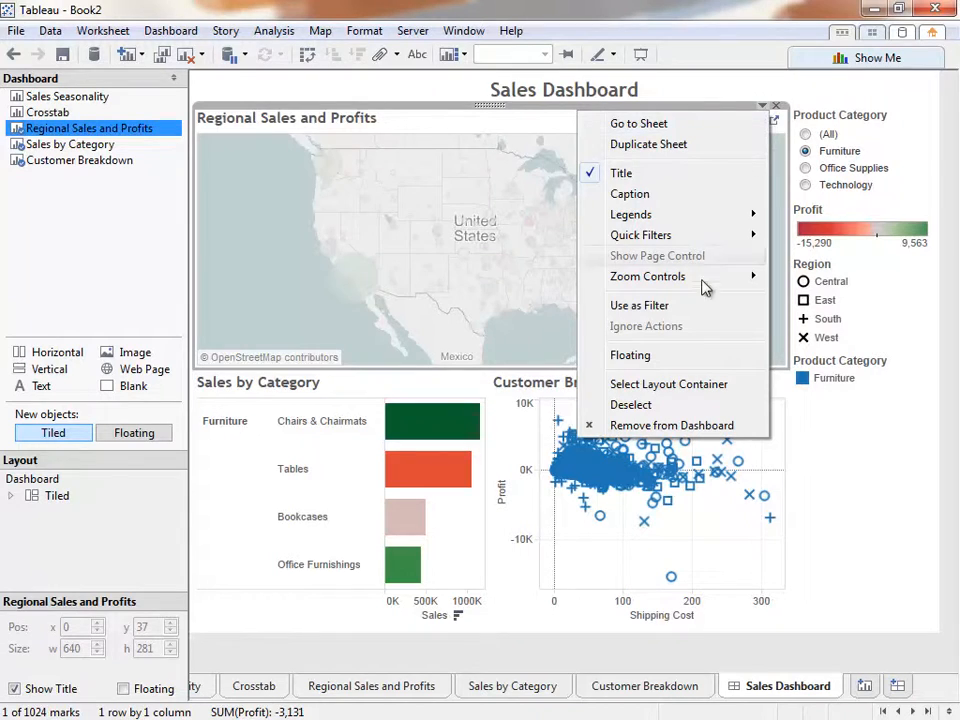
click(704, 307)
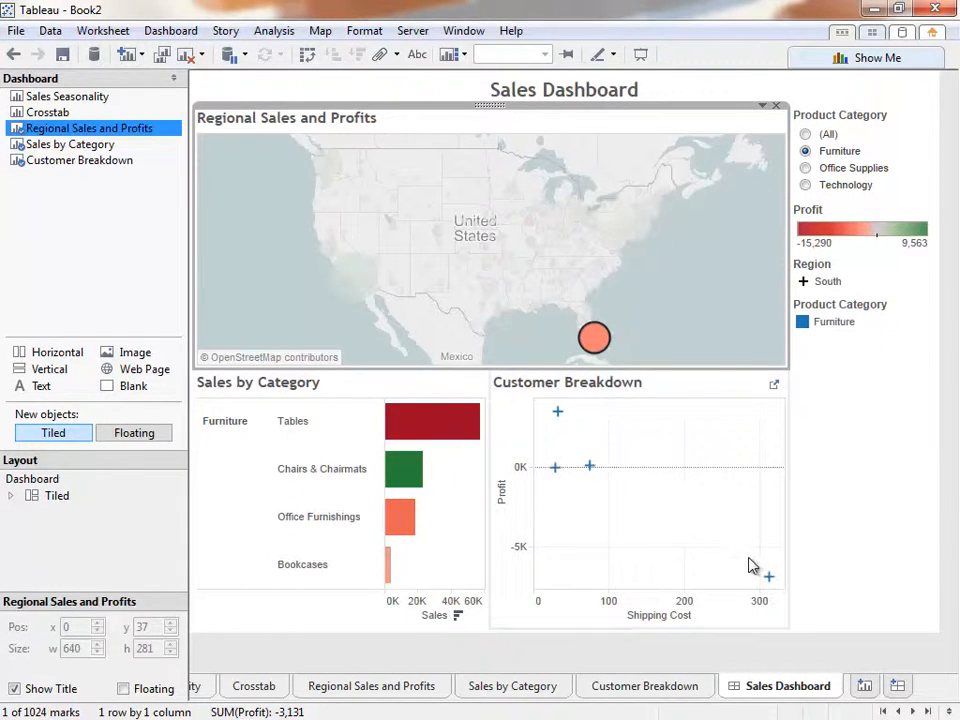
mouse_move(771, 579)
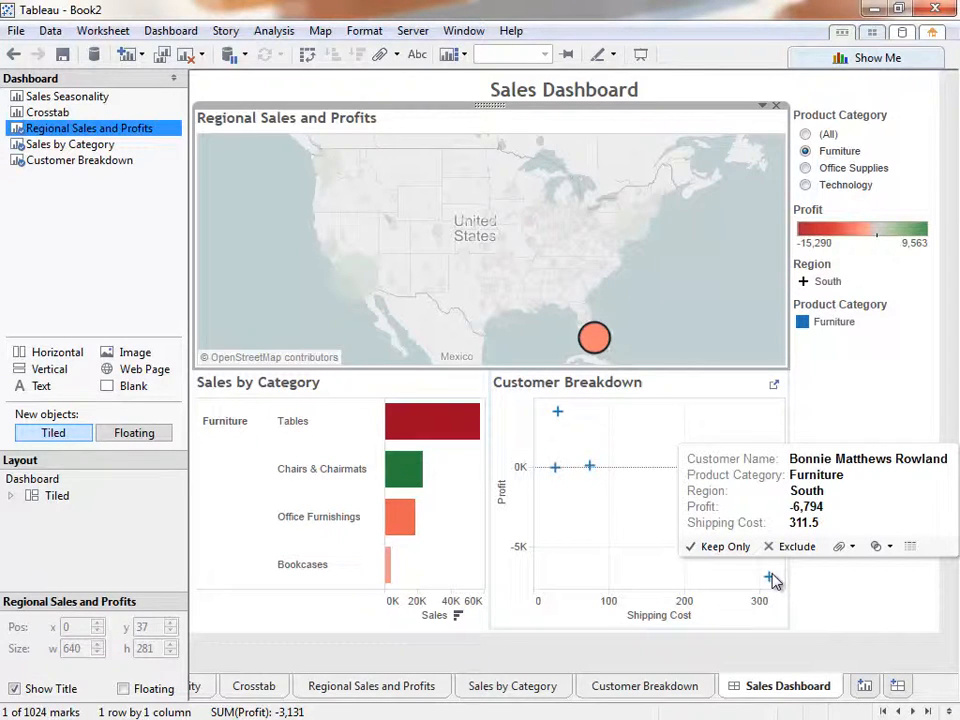
click(805, 134)
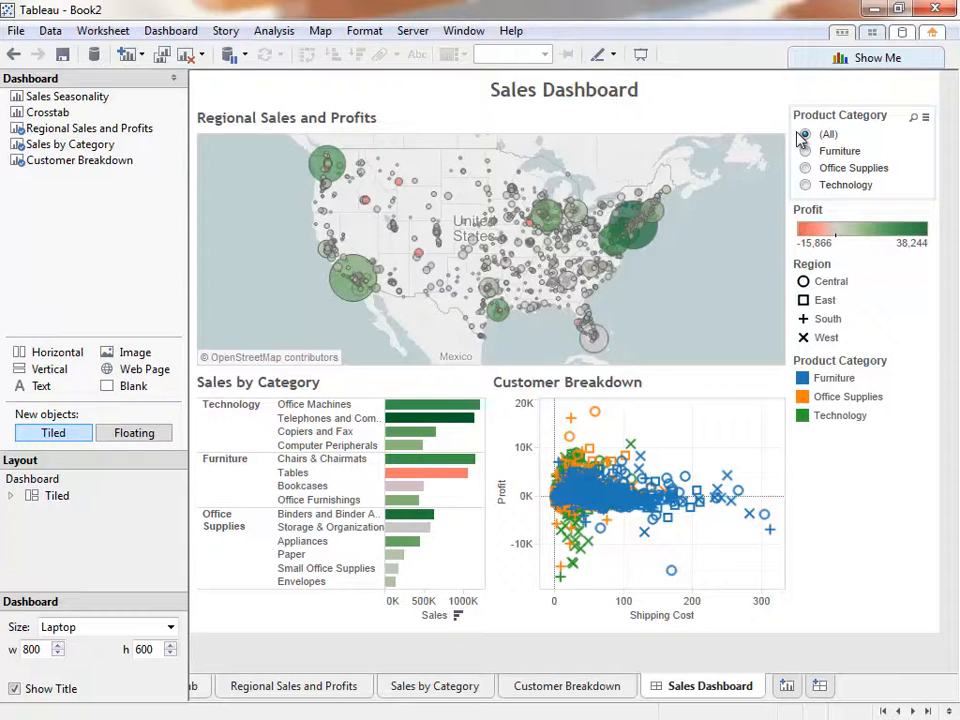
Create a new story and set its size to Laptop (800 x 600)
click(225, 33)
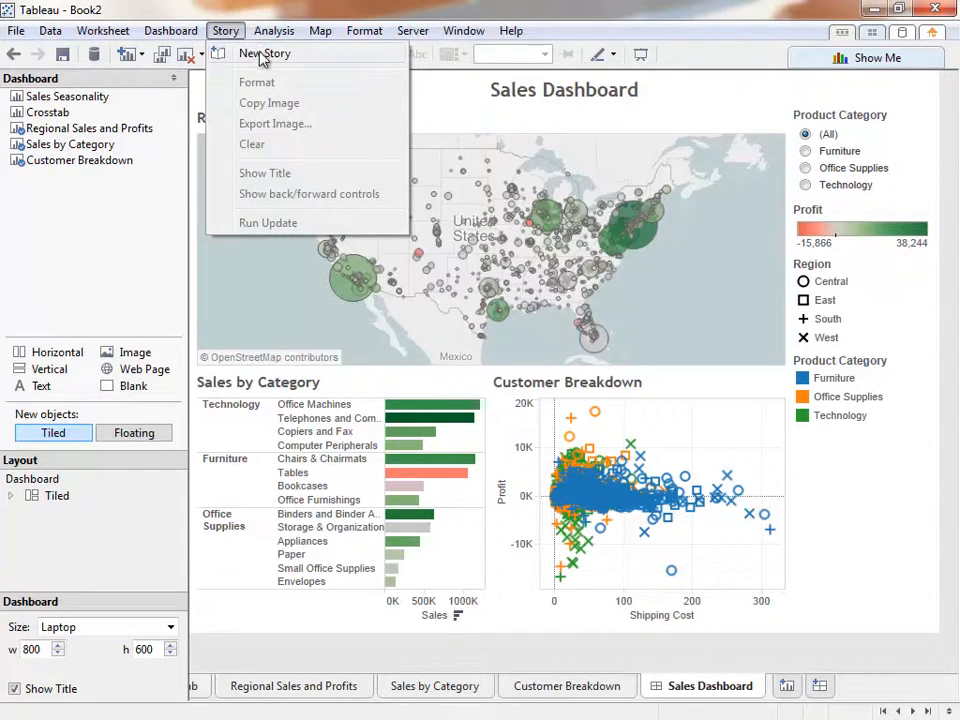
click(263, 56)
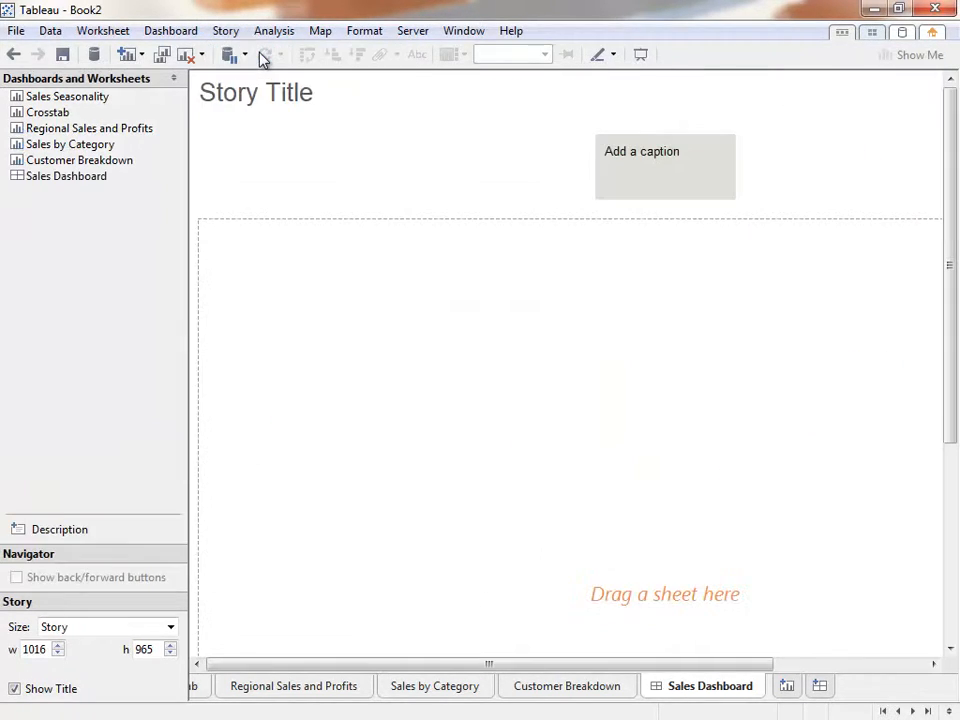
click(171, 627)
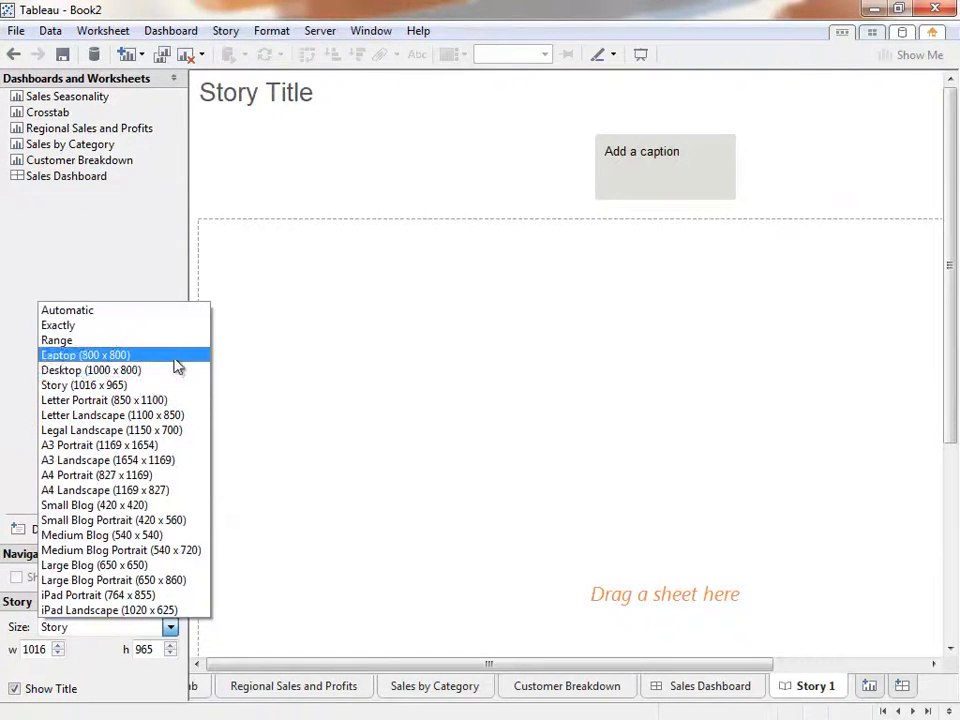
click(176, 365)
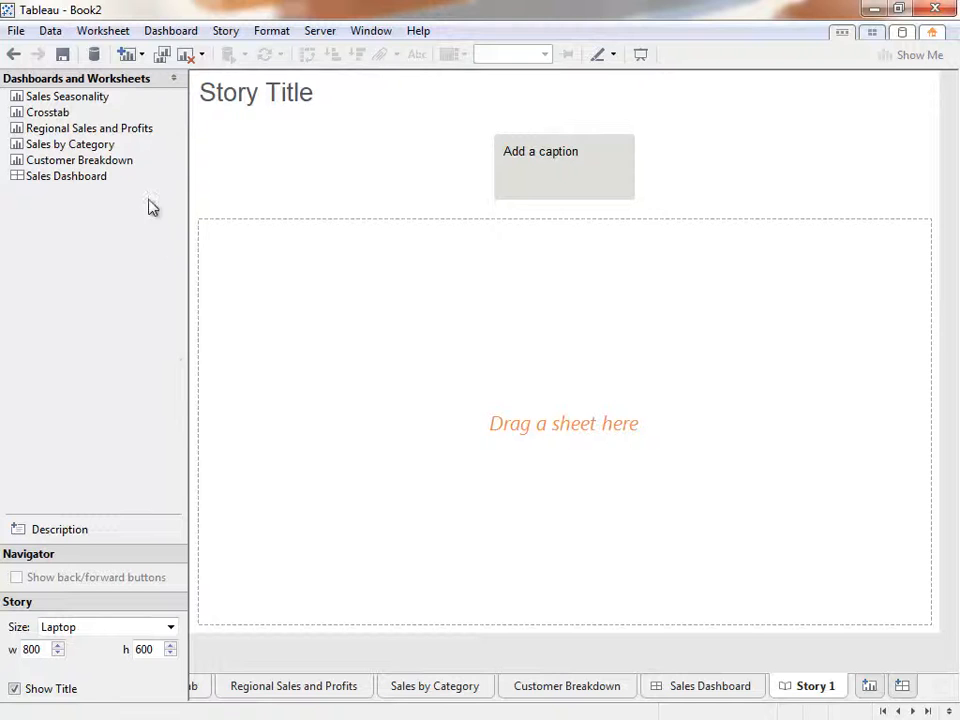
Add the Regional Sales and Profits map to the story and caption the point "Overall, our profits look strong"
drag(139, 131, 287, 273)
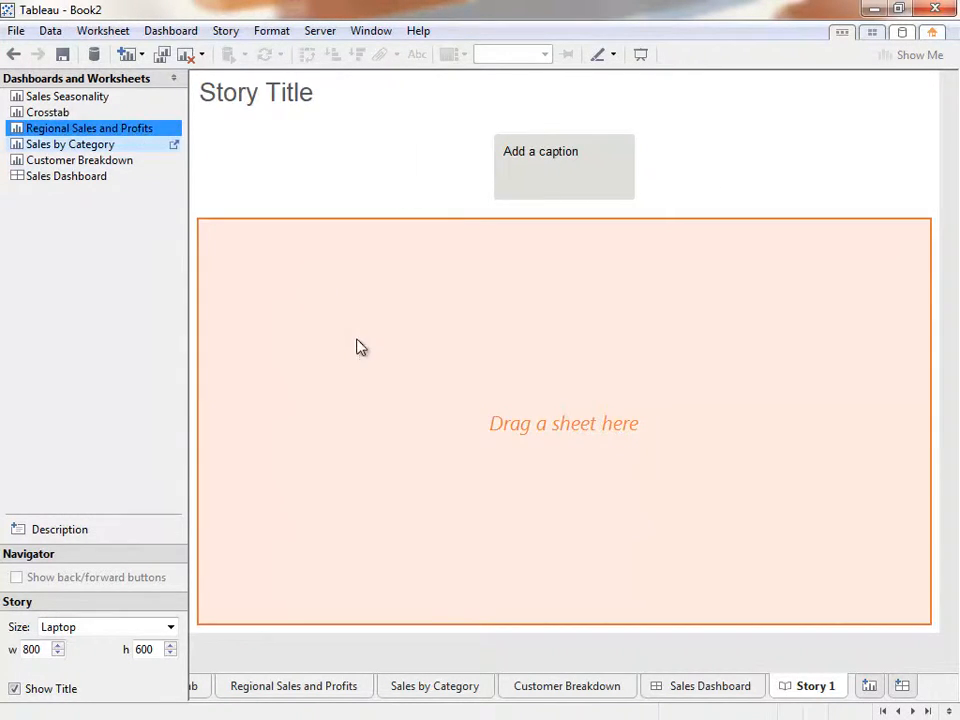
drag(361, 347, 356, 343)
click(468, 176)
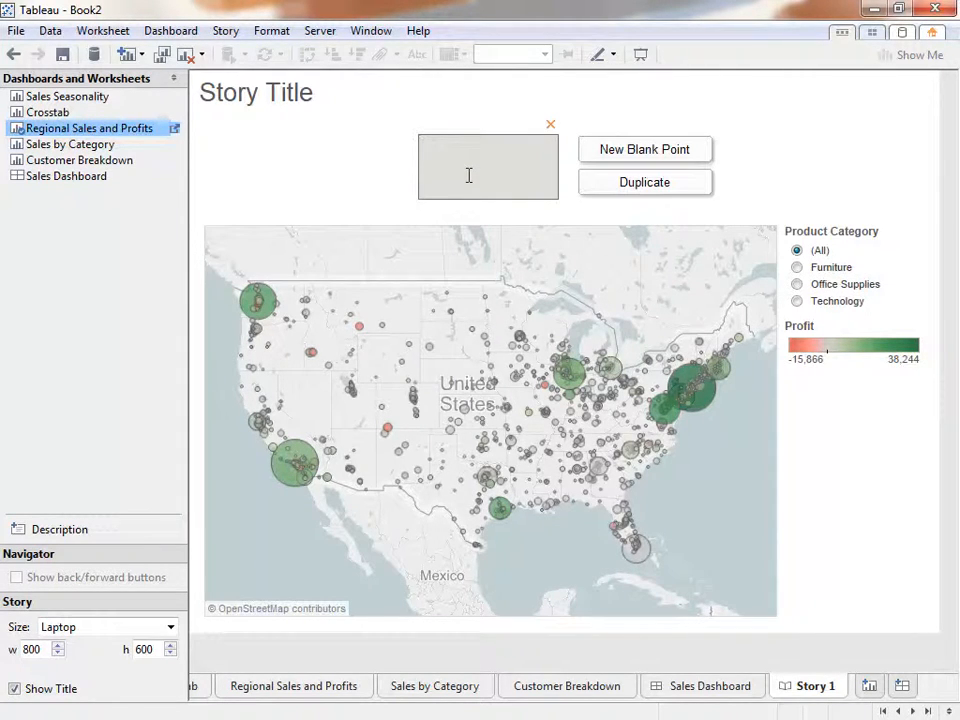
text(Overall, our profits look strong)
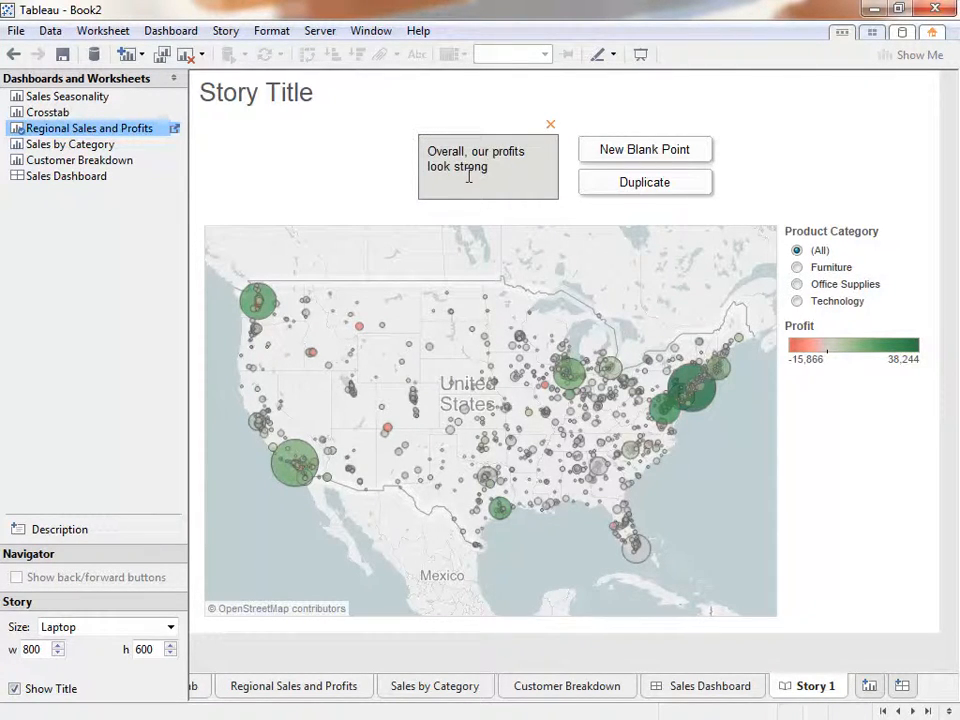
Filter the story map to Furniture and save it as a new point captioned "But not across all segments"
click(797, 268)
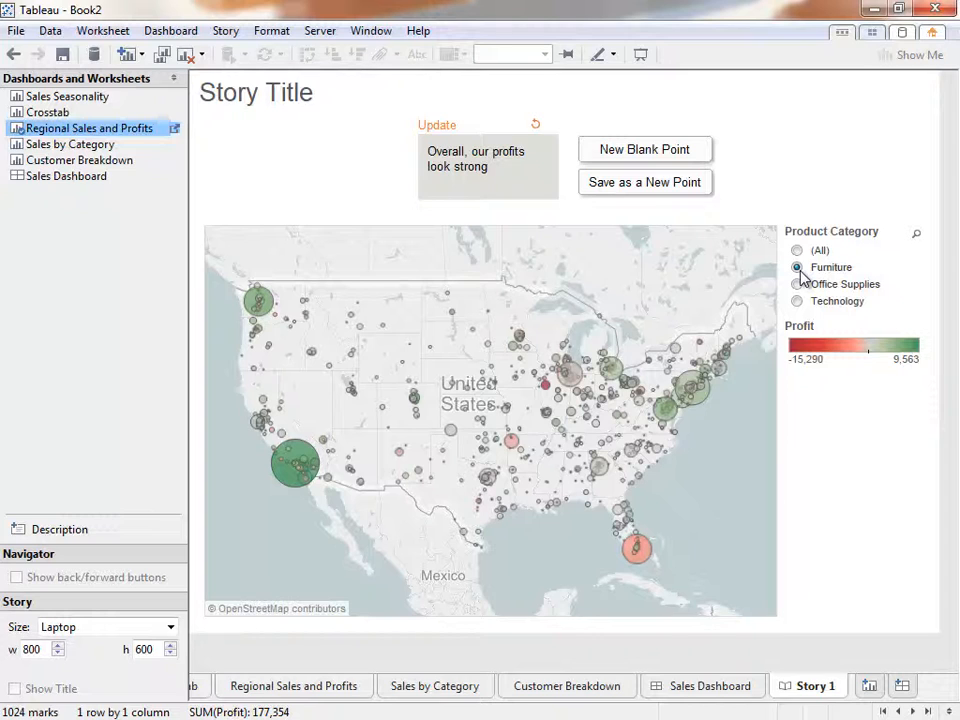
click(687, 185)
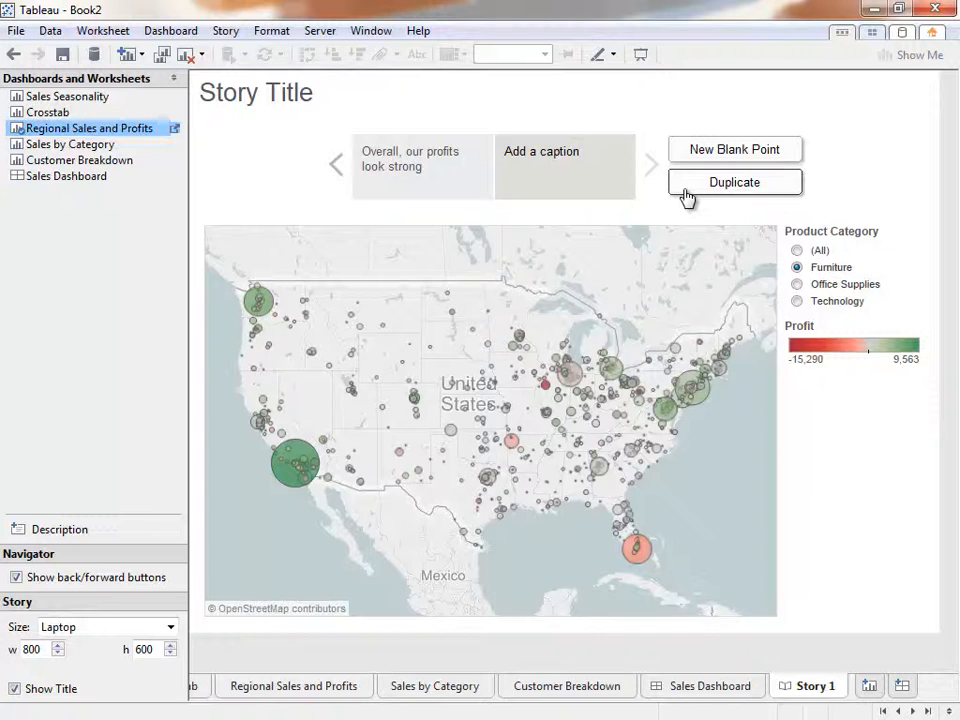
click(596, 167)
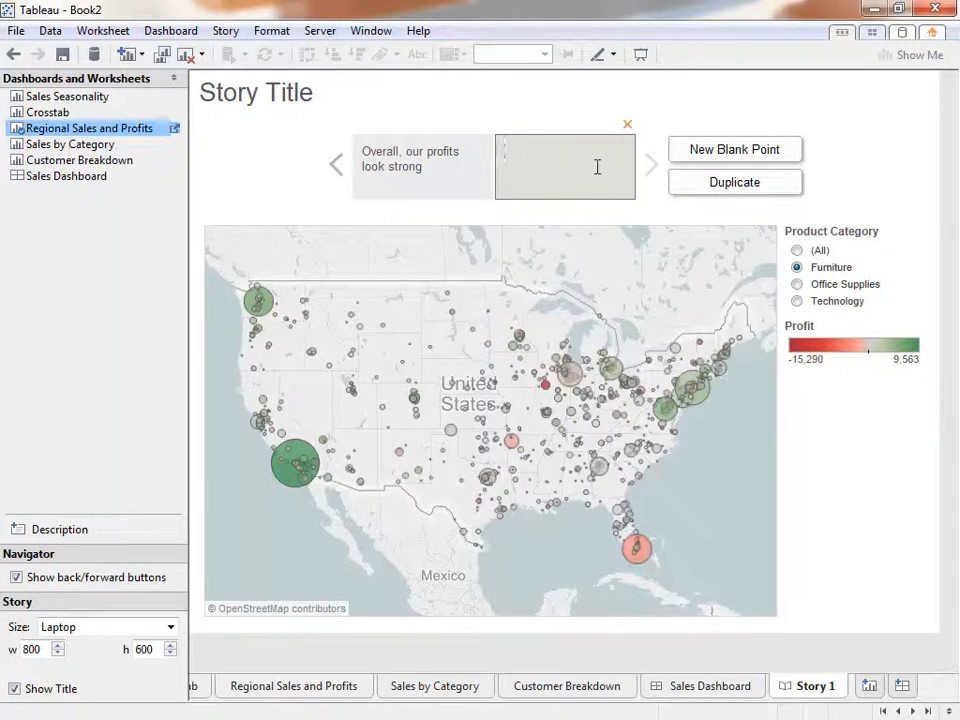
text(But not across all segments,)
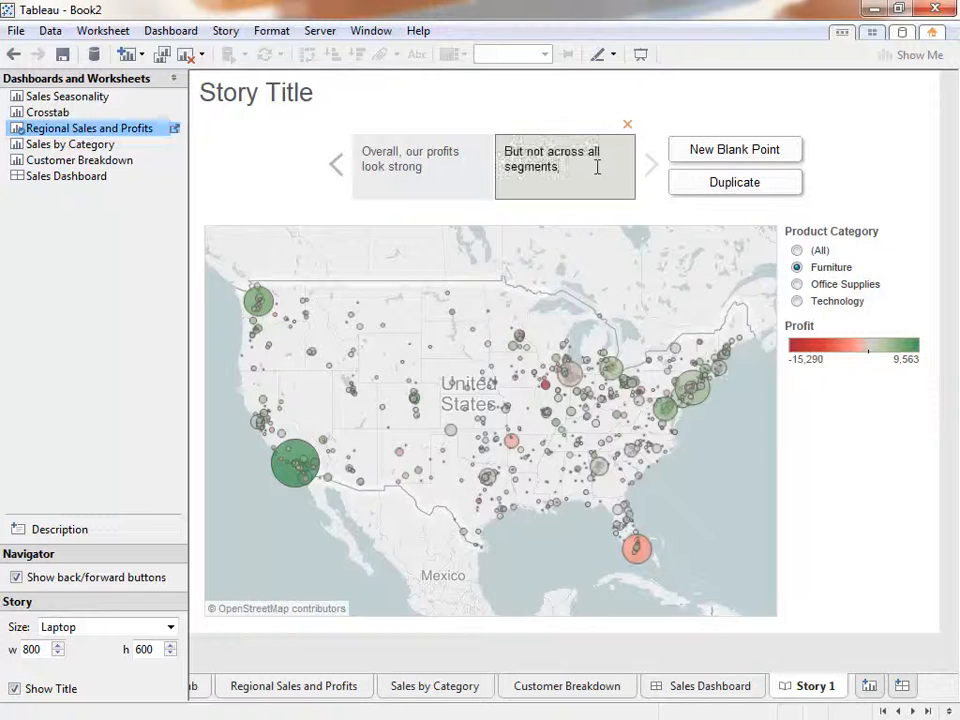
key(BackSpace)
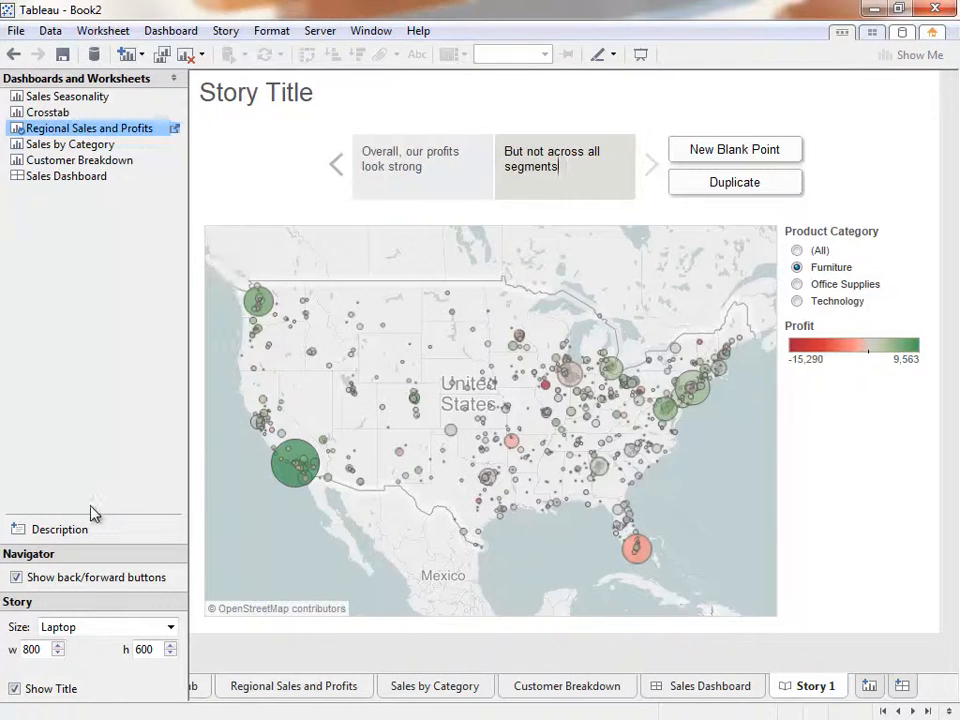
Place a description over the Furniture map reading "Furniture appears to have poor profitability in some areas"
drag(71, 529, 425, 319)
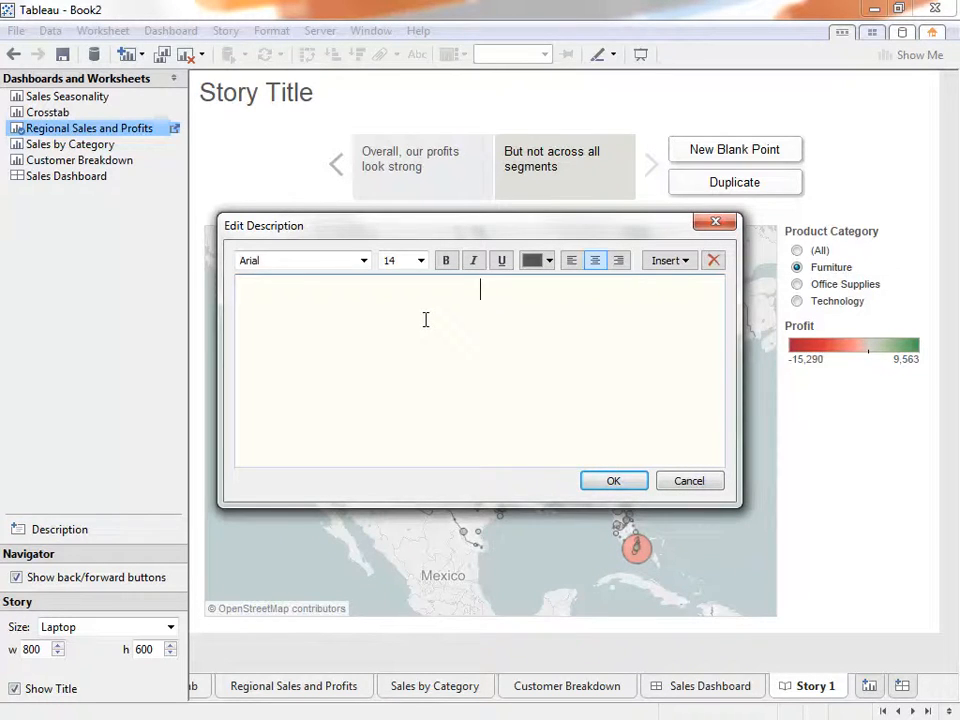
text(Furniture appears to have poor profitability in some areas)
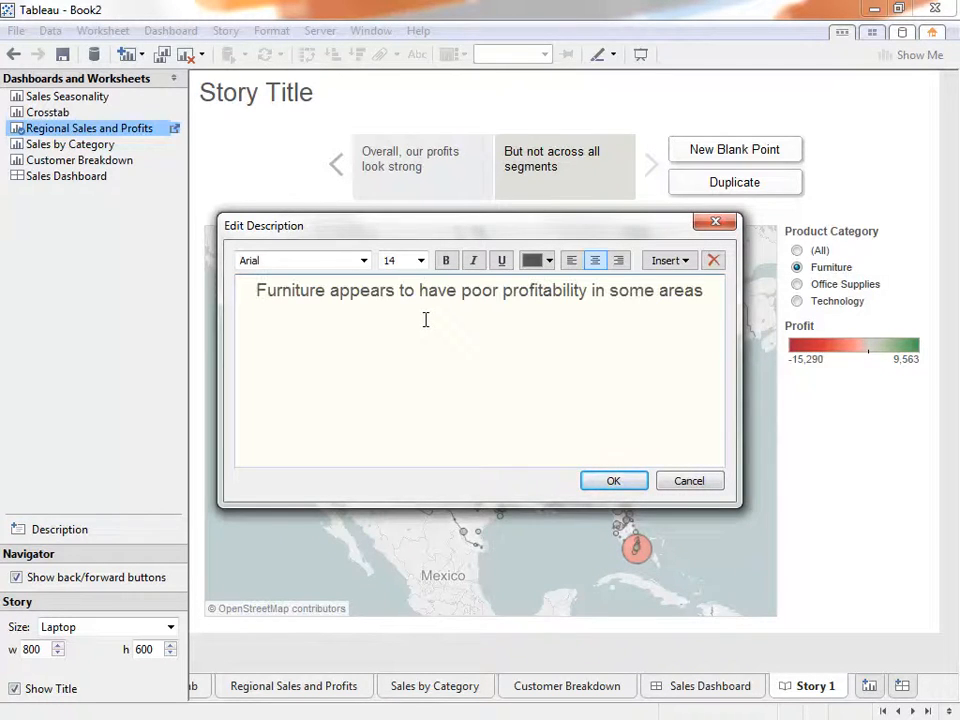
click(609, 481)
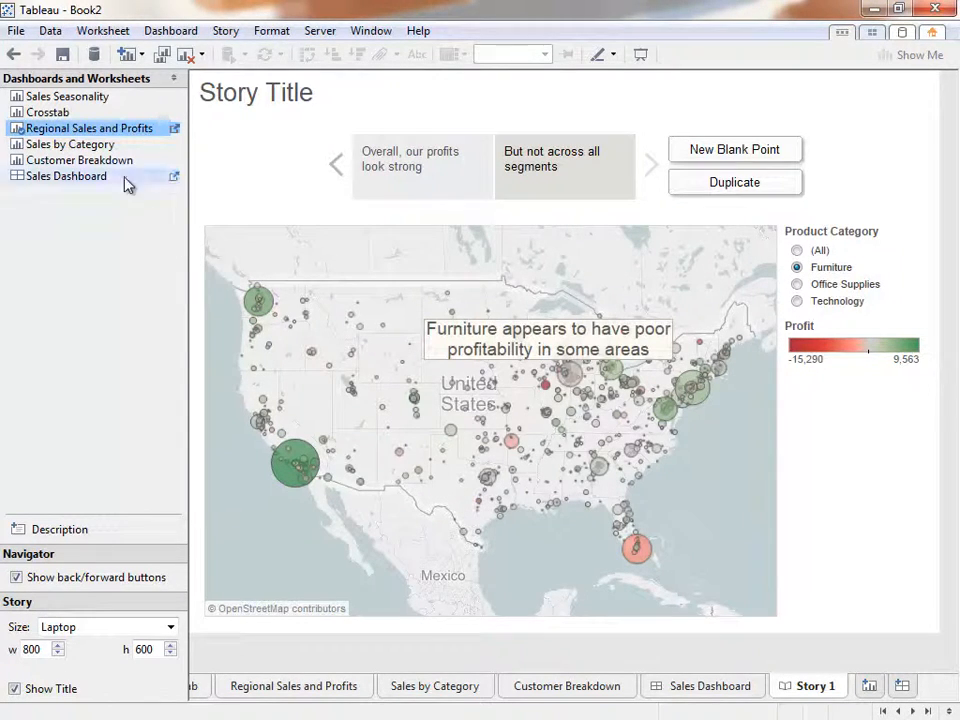
Add Sales by Category as a new story point captioned "Here's the biggest problem"
click(105, 150)
double_click(105, 150)
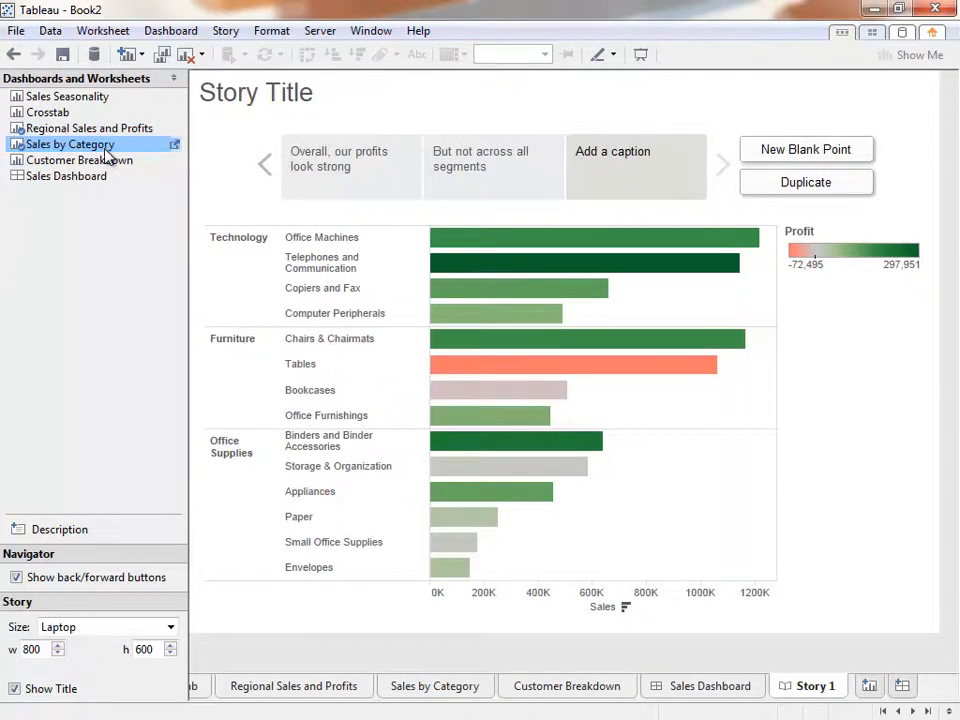
click(610, 181)
text(Here's the biggest problem)
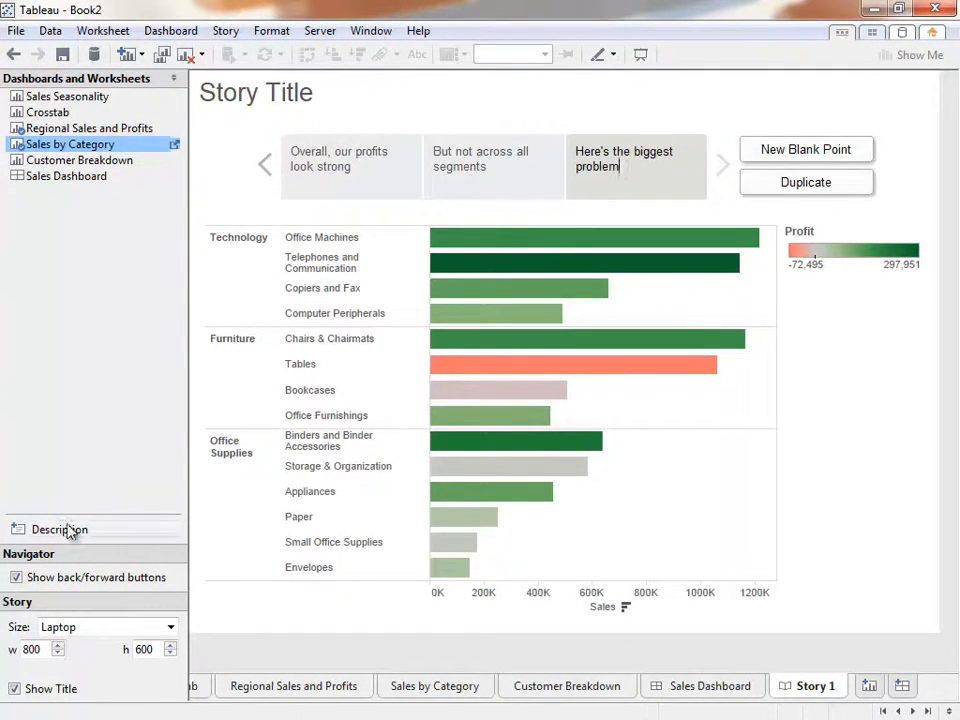
Place a description over the Sales by Category chart reading "Tables are dragging down Furniture's profits"
drag(68, 529, 515, 388)
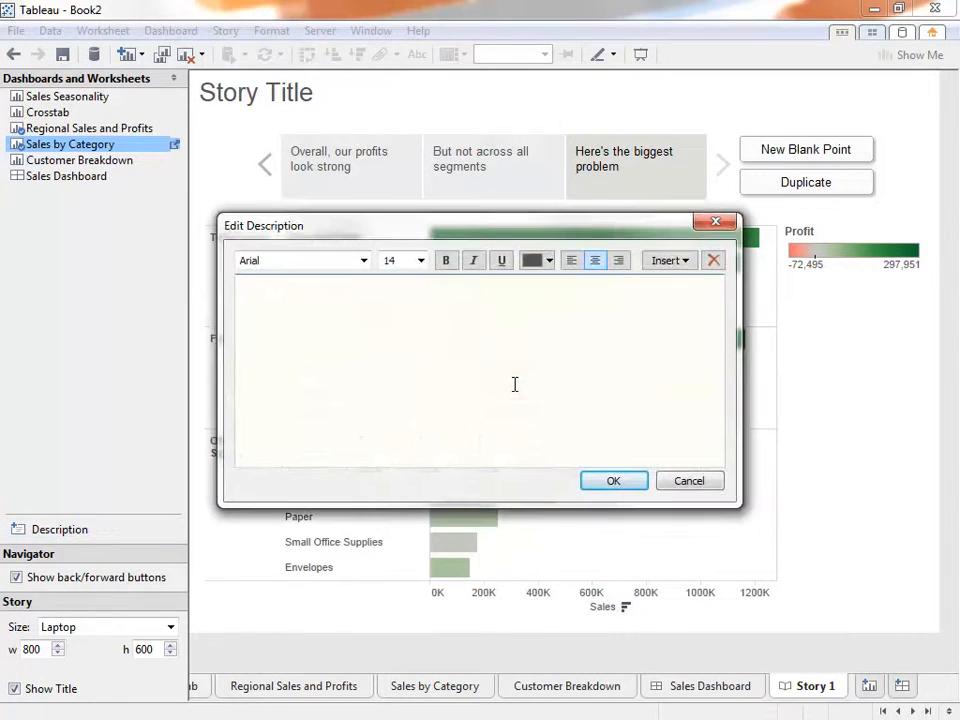
text(Tables are dragging down Furniture's profits)
click(626, 481)
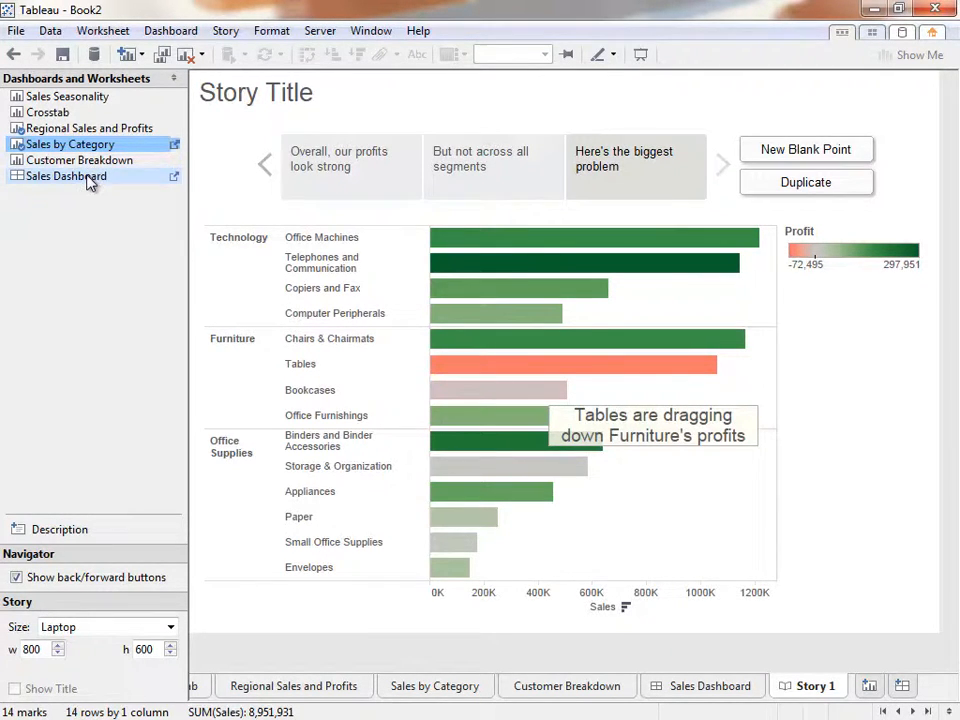
Add the Sales Dashboard as the last story point and fit the dashboard to Story 1 (784 x 435) with its title hidden
drag(90, 182, 786, 182)
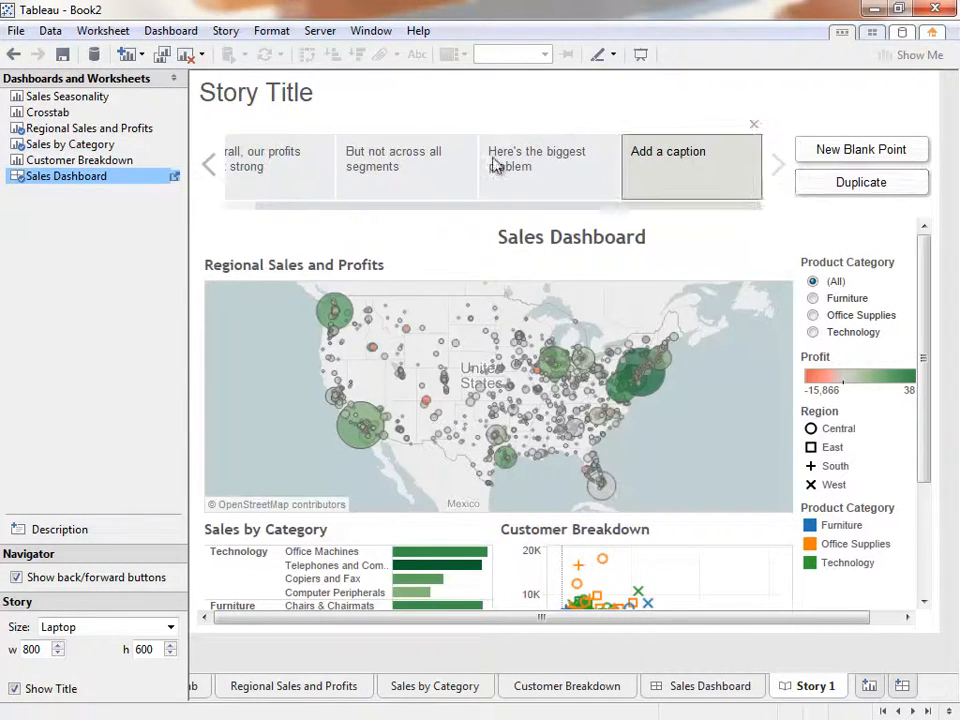
click(174, 178)
click(174, 626)
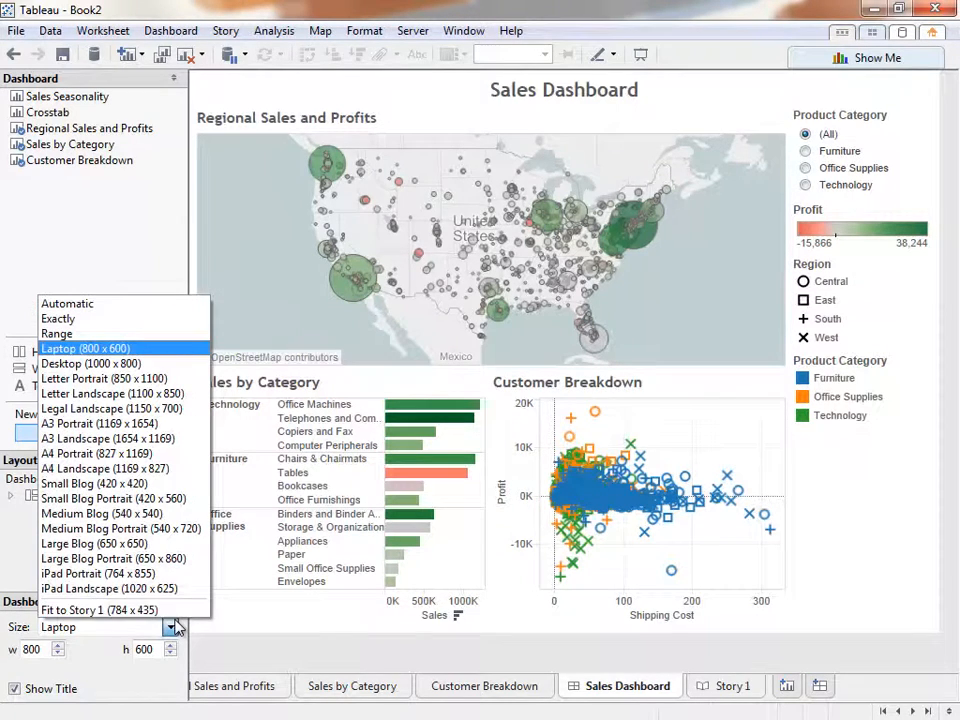
click(171, 610)
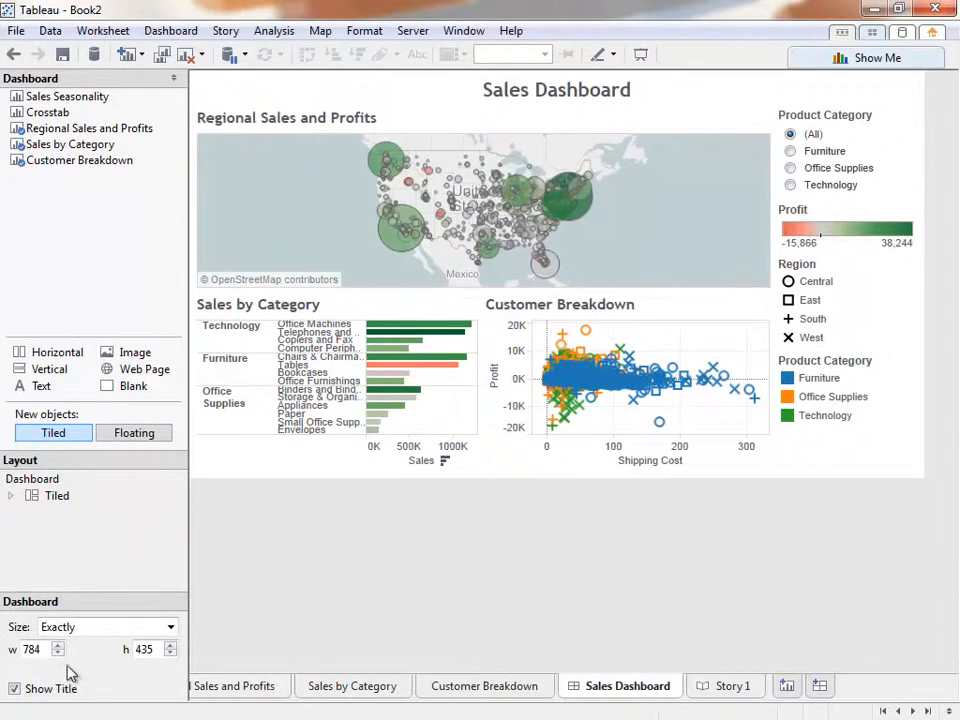
click(14, 688)
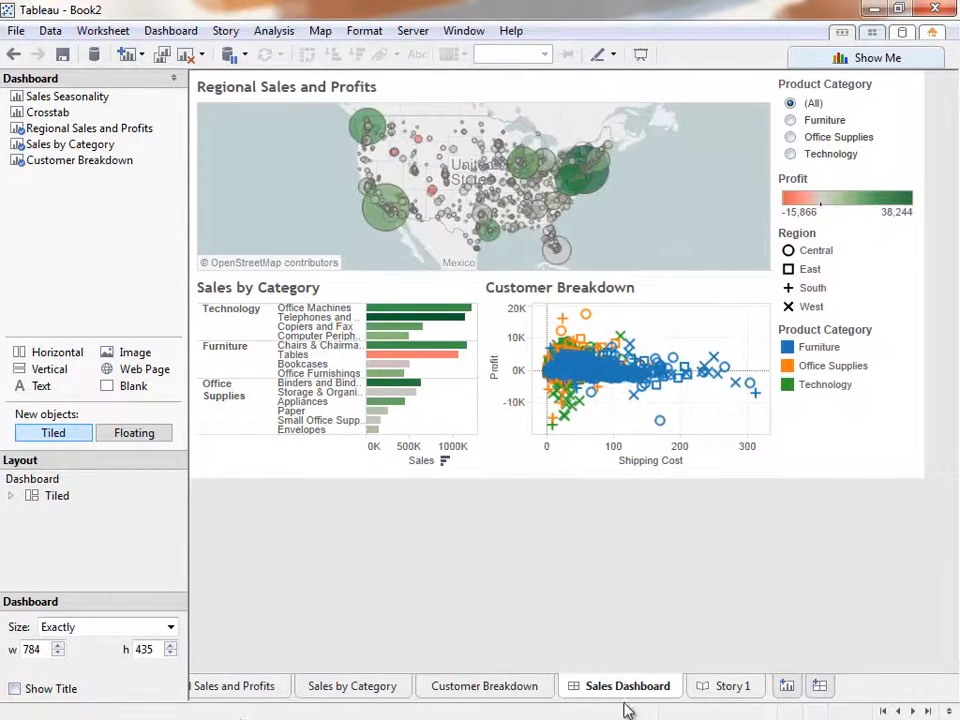
click(703, 688)
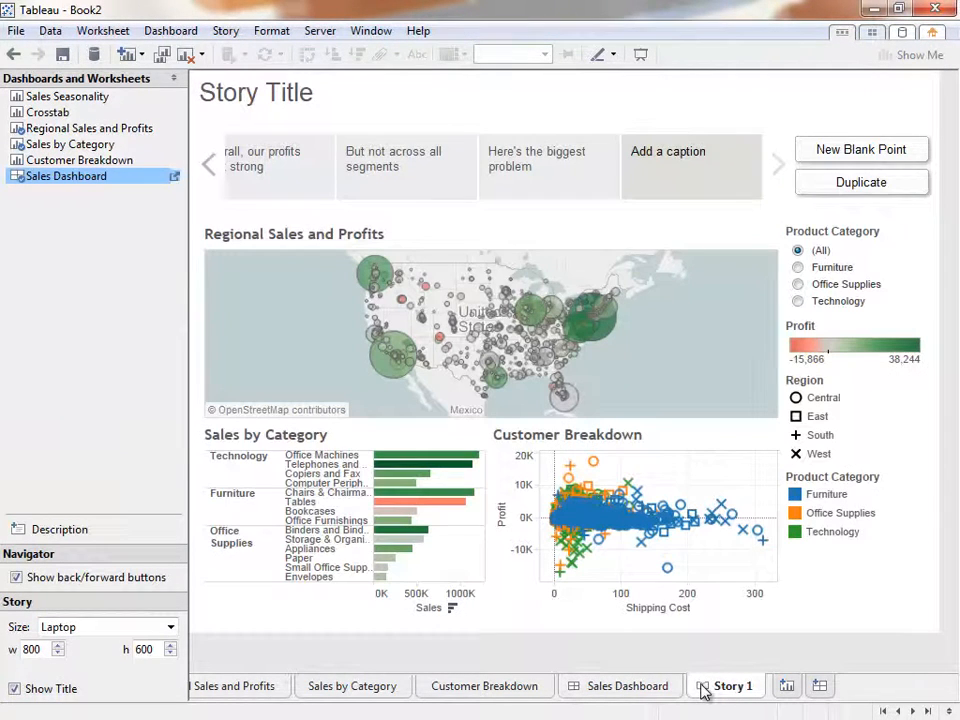
Caption the dashboard point "What's behind it? Next steps" and update it with the Furniture filter and the Tables bar selected
click(799, 268)
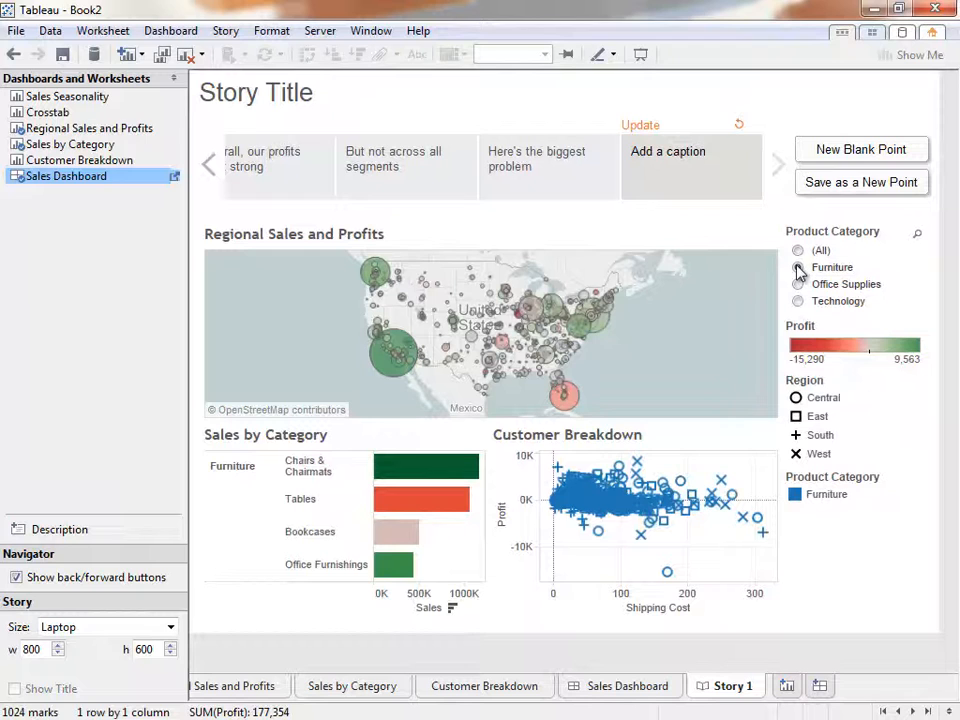
double_click(709, 169)
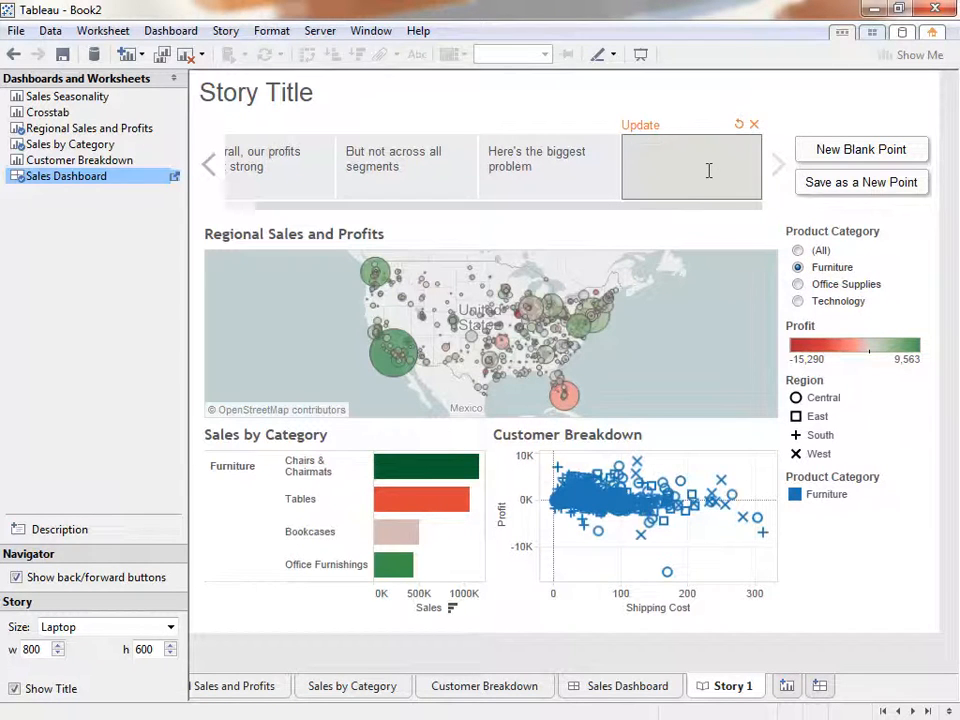
text(What's behind it? Next steps)
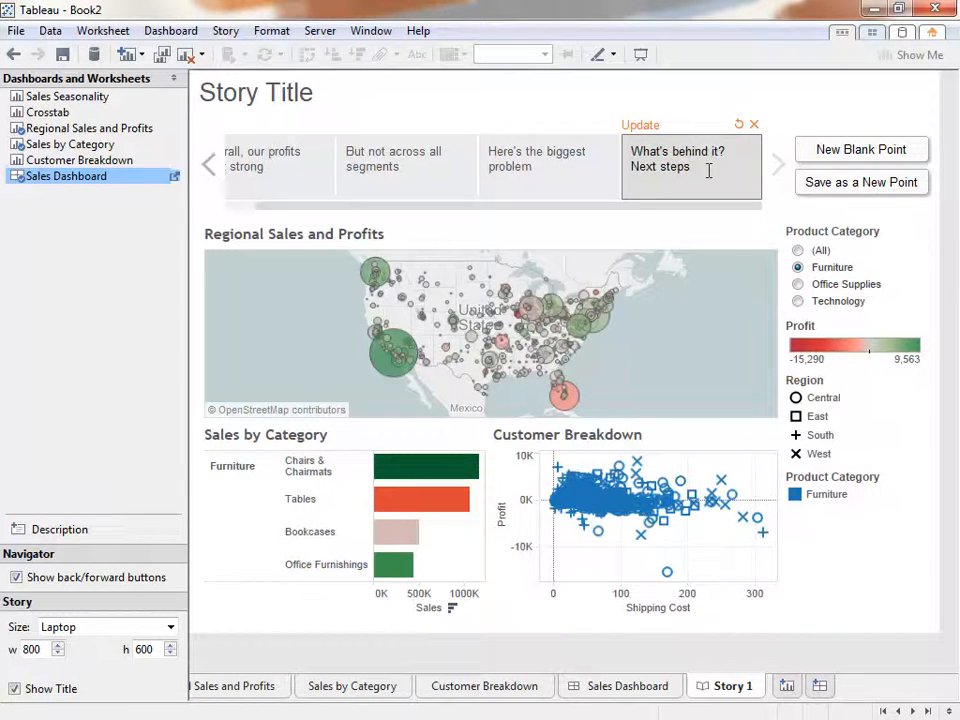
click(435, 502)
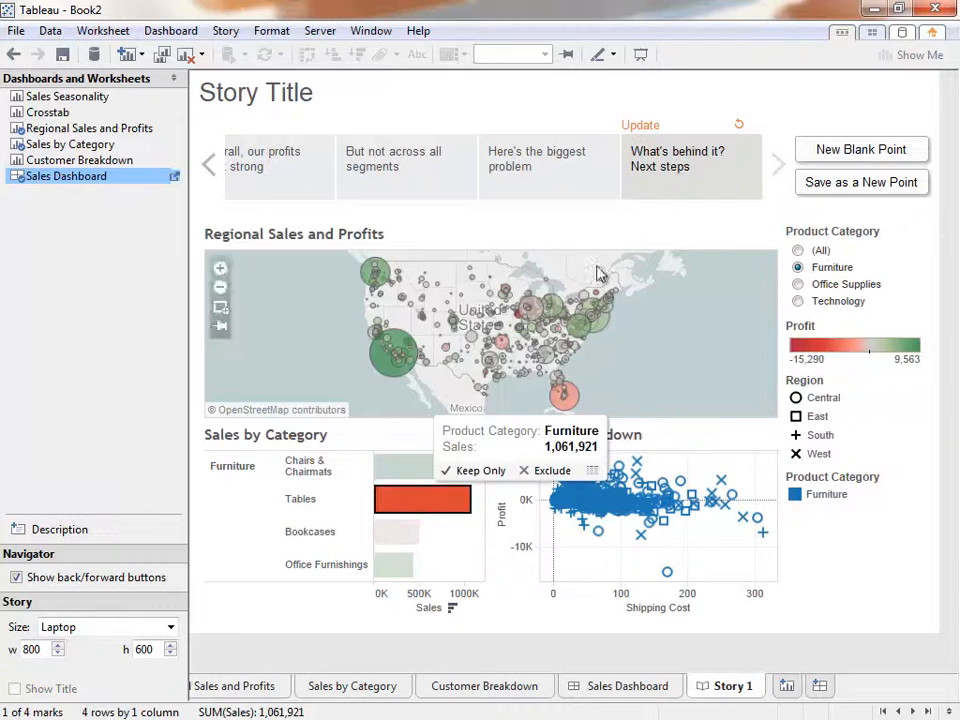
click(640, 128)
Review the four story points in order, from the overall profits map to the dashboard point
click(296, 167)
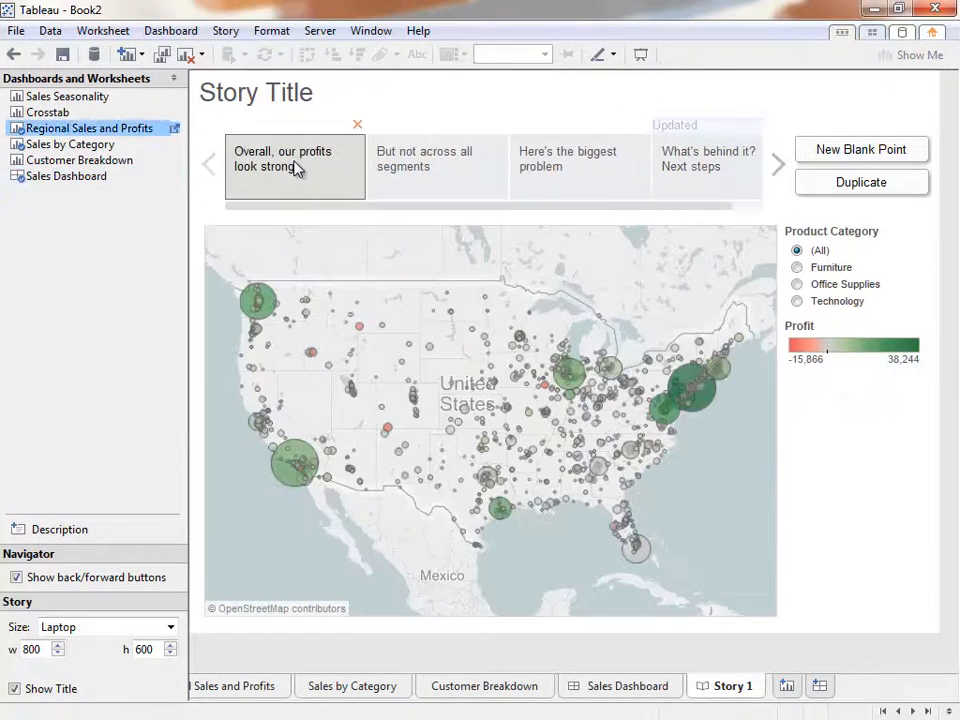
click(396, 162)
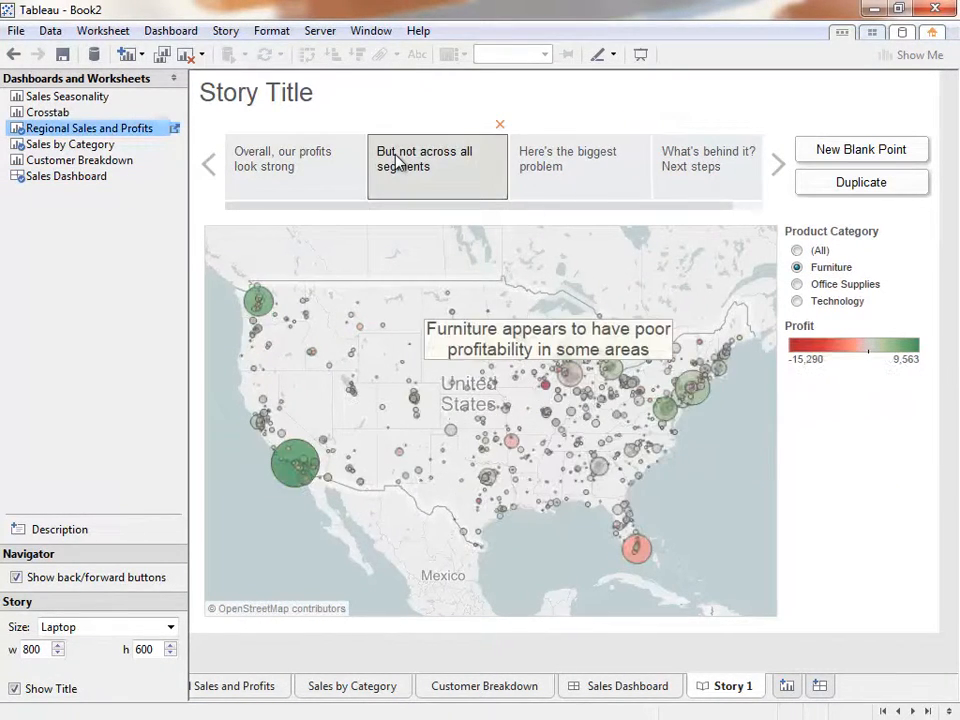
click(568, 165)
click(700, 187)
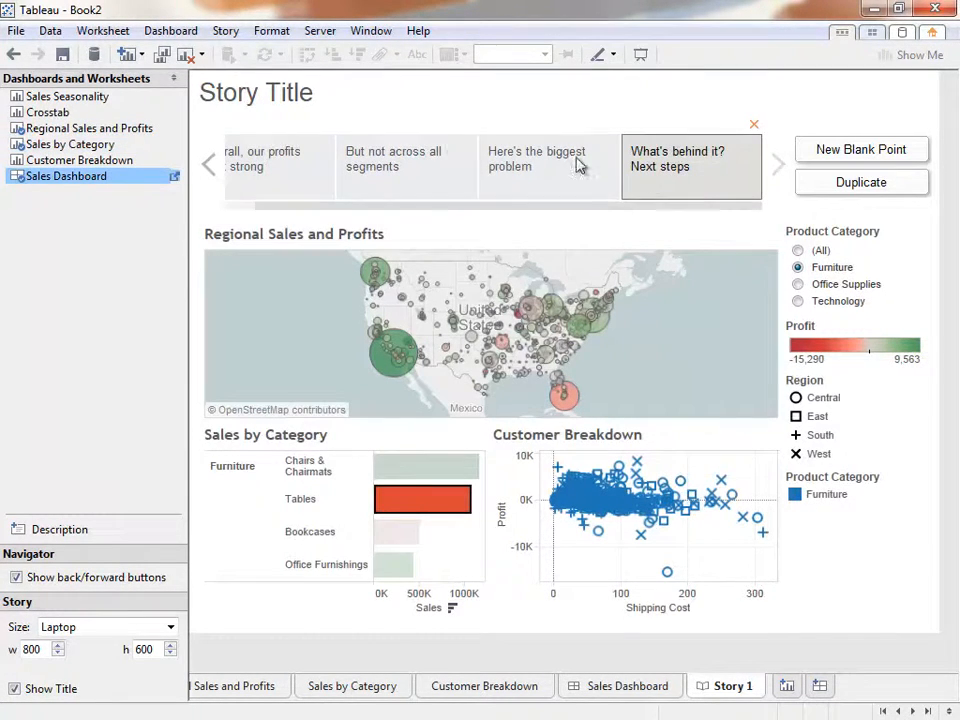
Change the story title to "Profitability: The Whole Story"
double_click(333, 115)
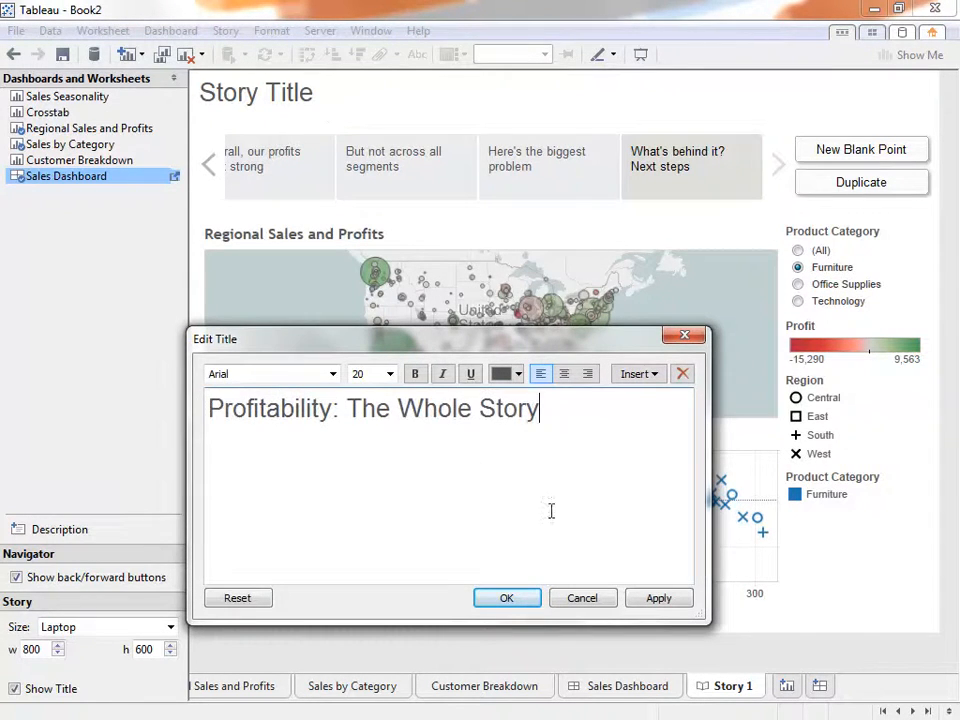
click(519, 602)
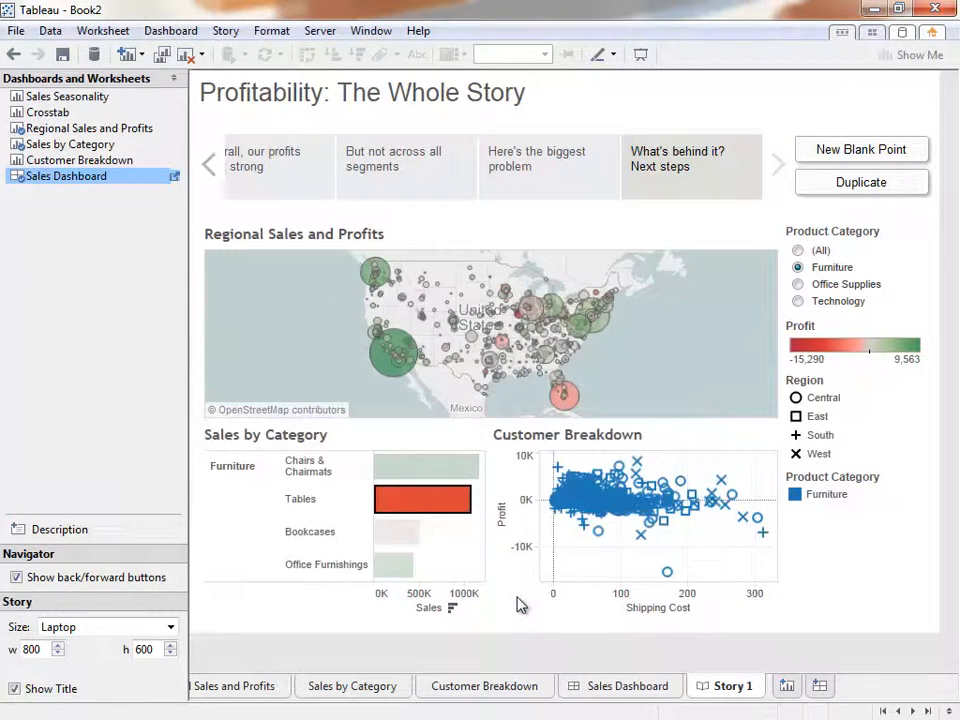